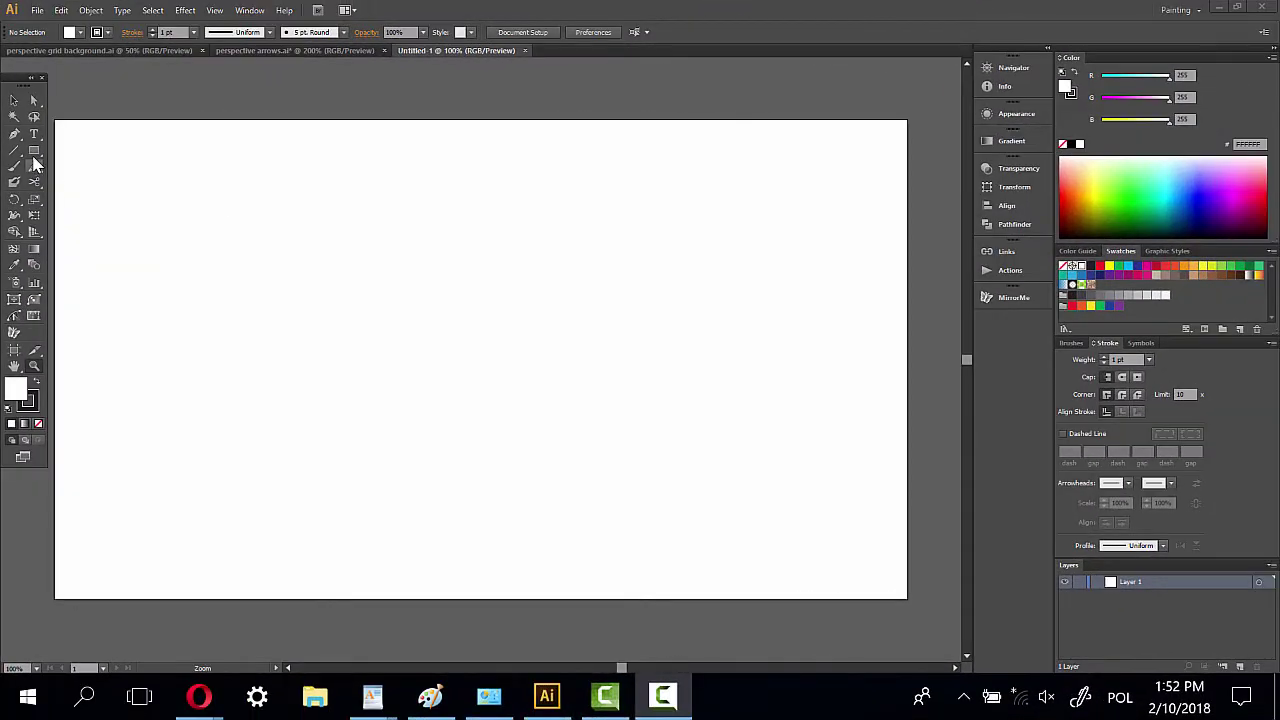
Step: Draw a long rectangle filled red FA0000 with no stroke
left_click(34, 157)
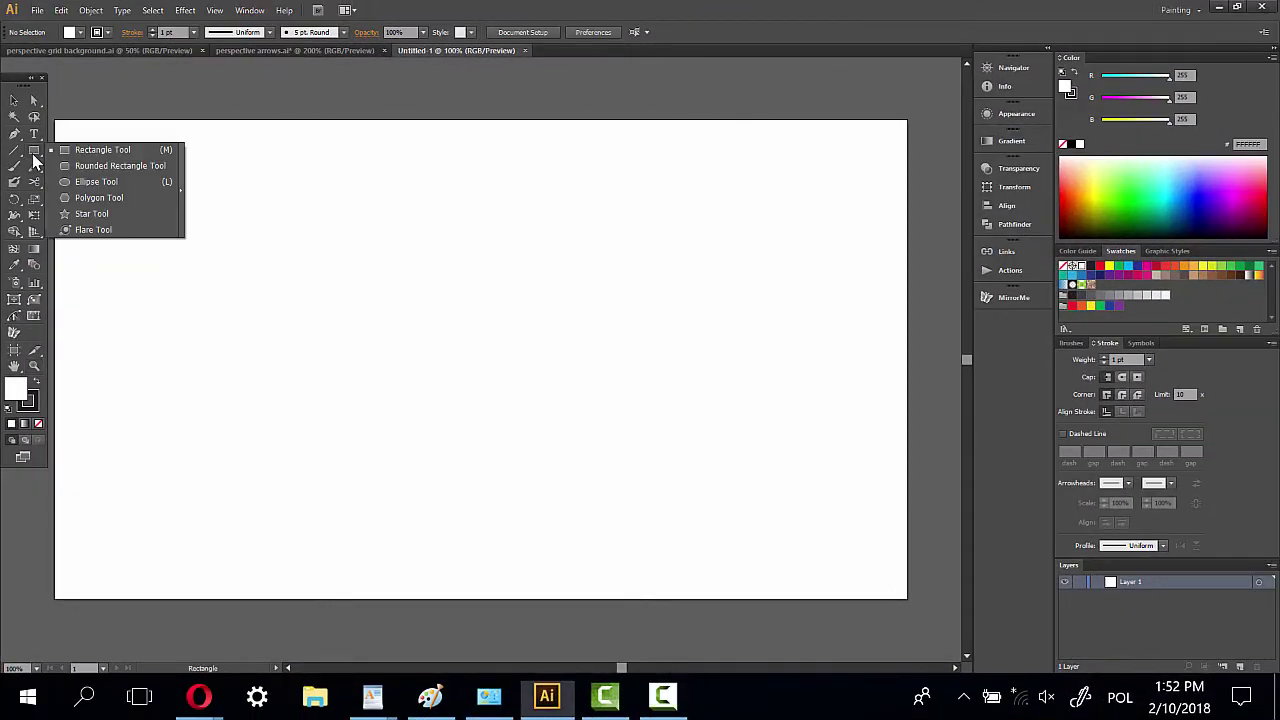
left_click(85, 152)
mouse_move(162, 275)
left_mouse_down()
mouse_move(841, 384)
mouse_move(626, 322)
left_mouse_up()
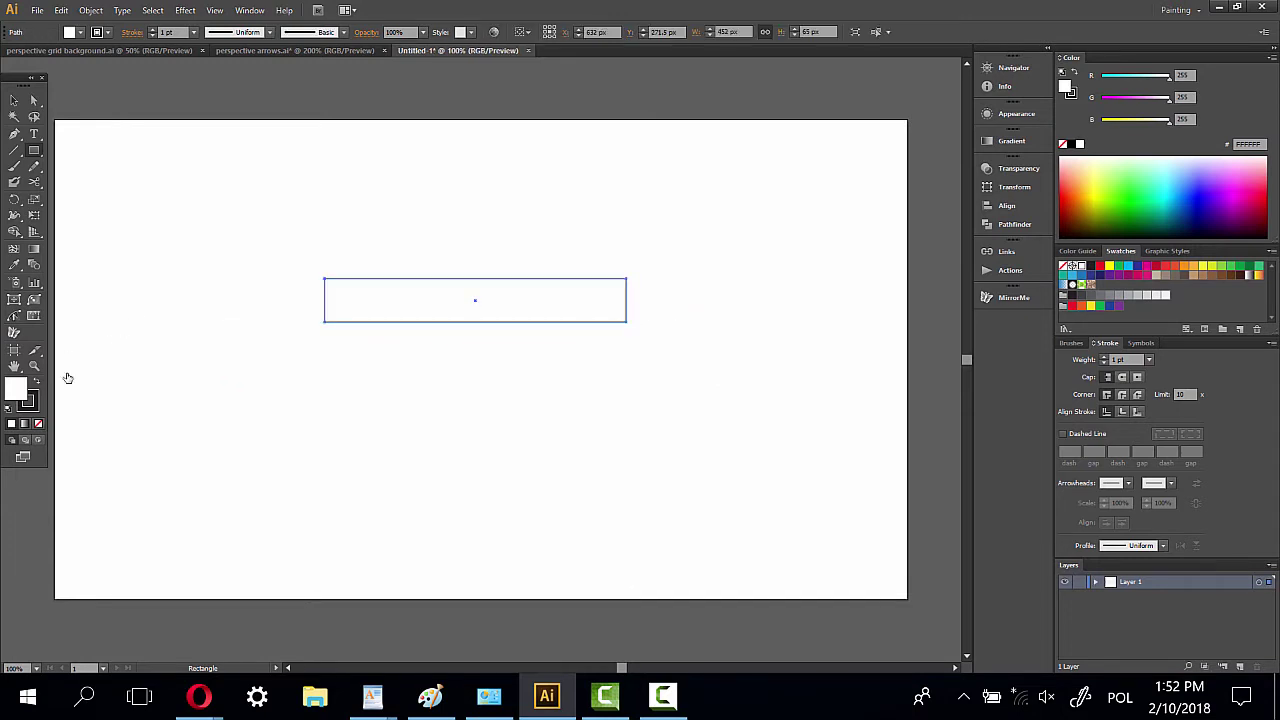
left_click_drag(1079, 181, 1064, 192)
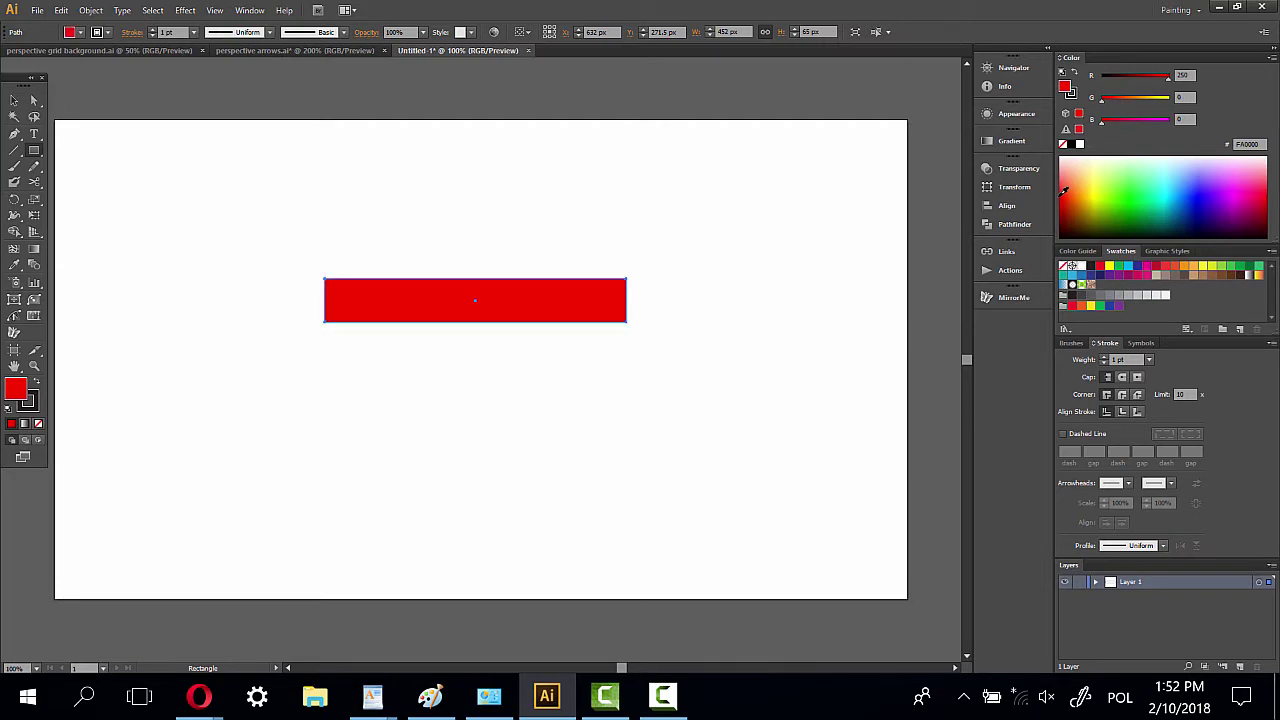
left_click(30, 404)
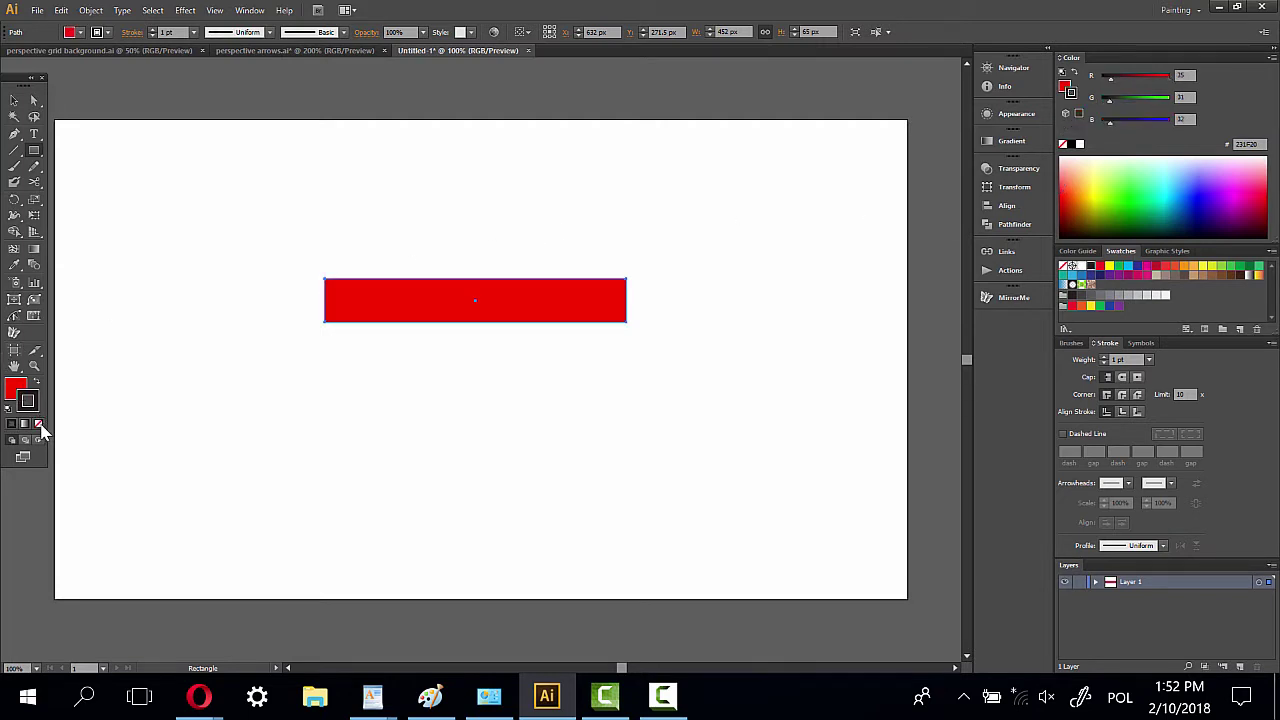
left_click(38, 423)
left_click(18, 390)
Step: Confirm the rectangle measures 452 × 65 px and select it for applying an effect
left_click(385, 380)
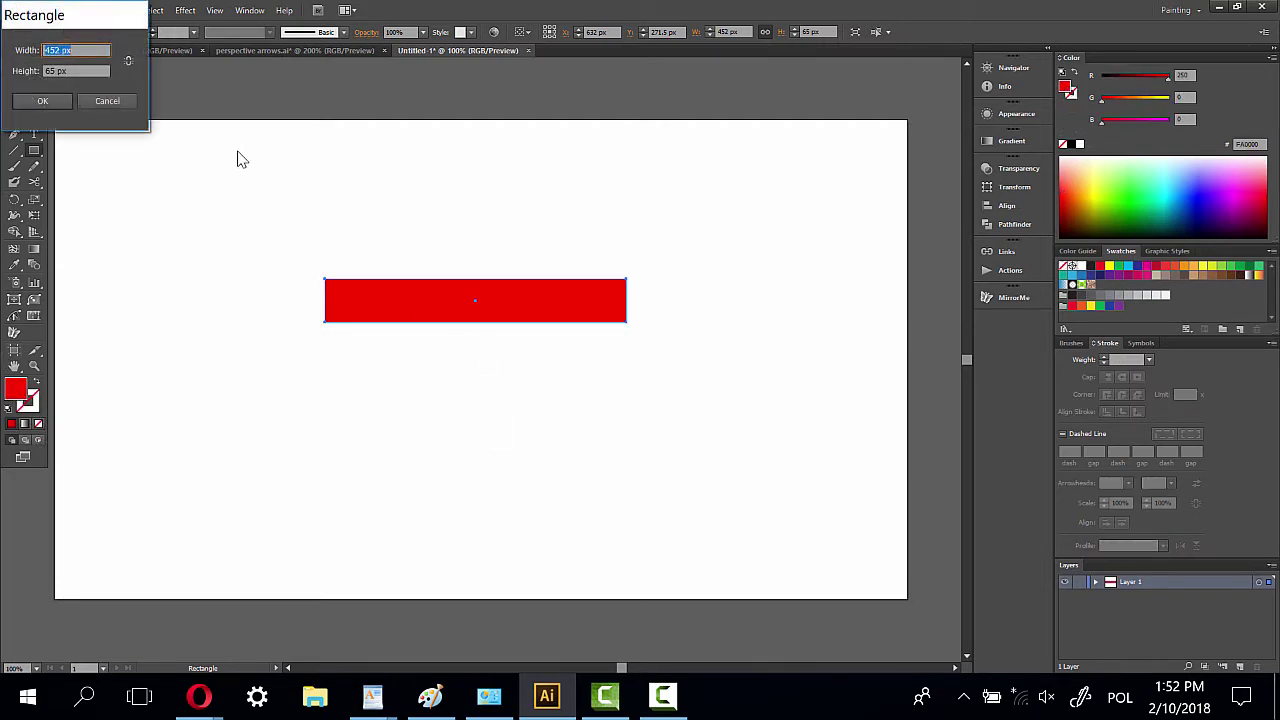
left_click(112, 104)
left_click(13, 100)
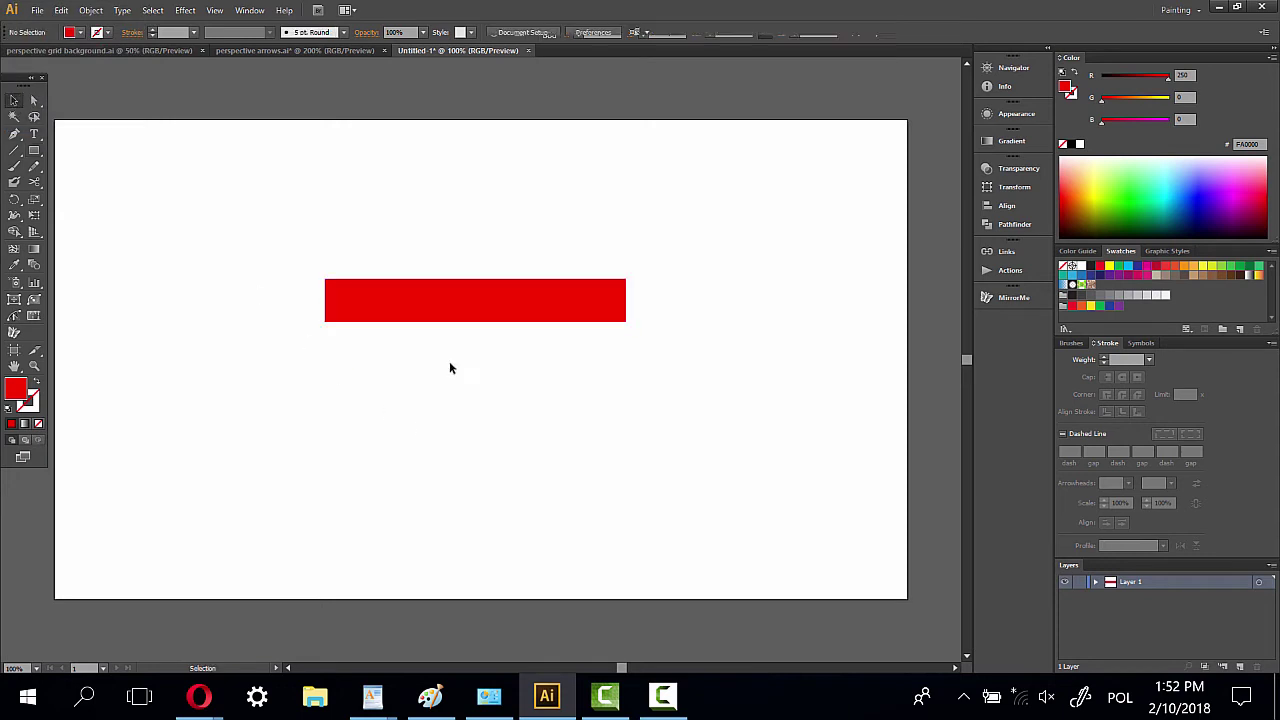
left_click(185, 10)
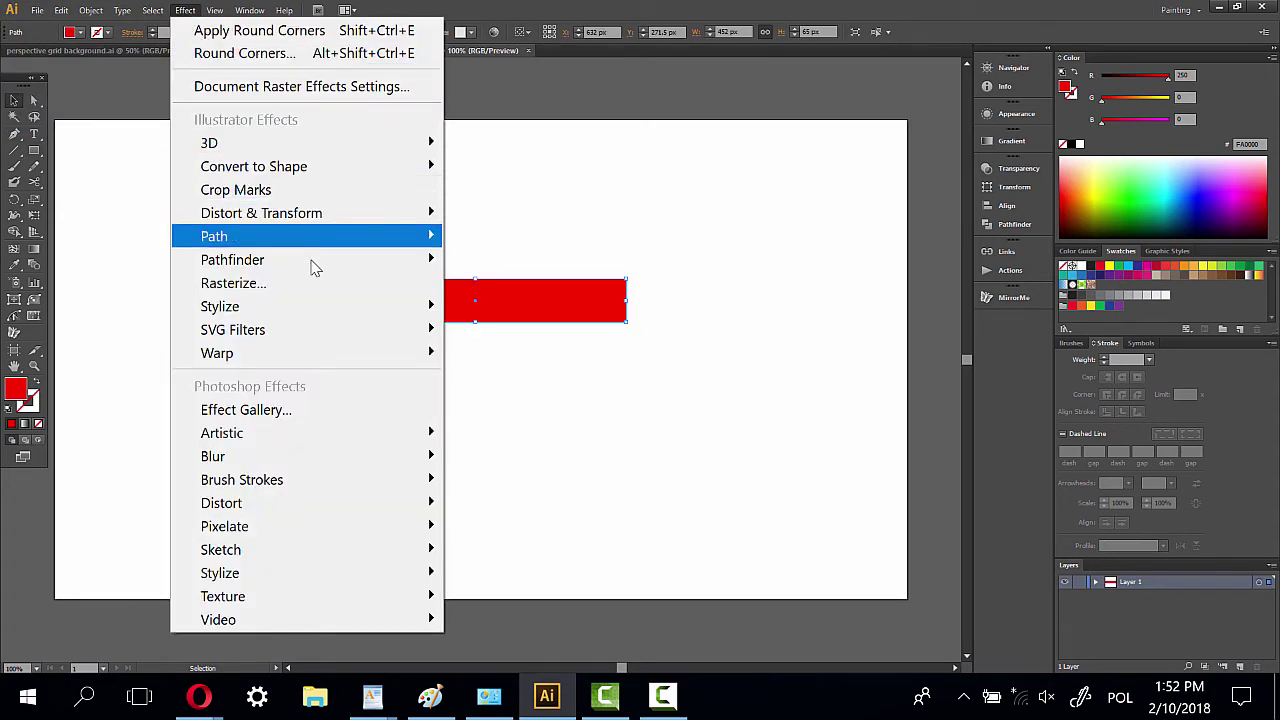
mouse_move(219, 306)
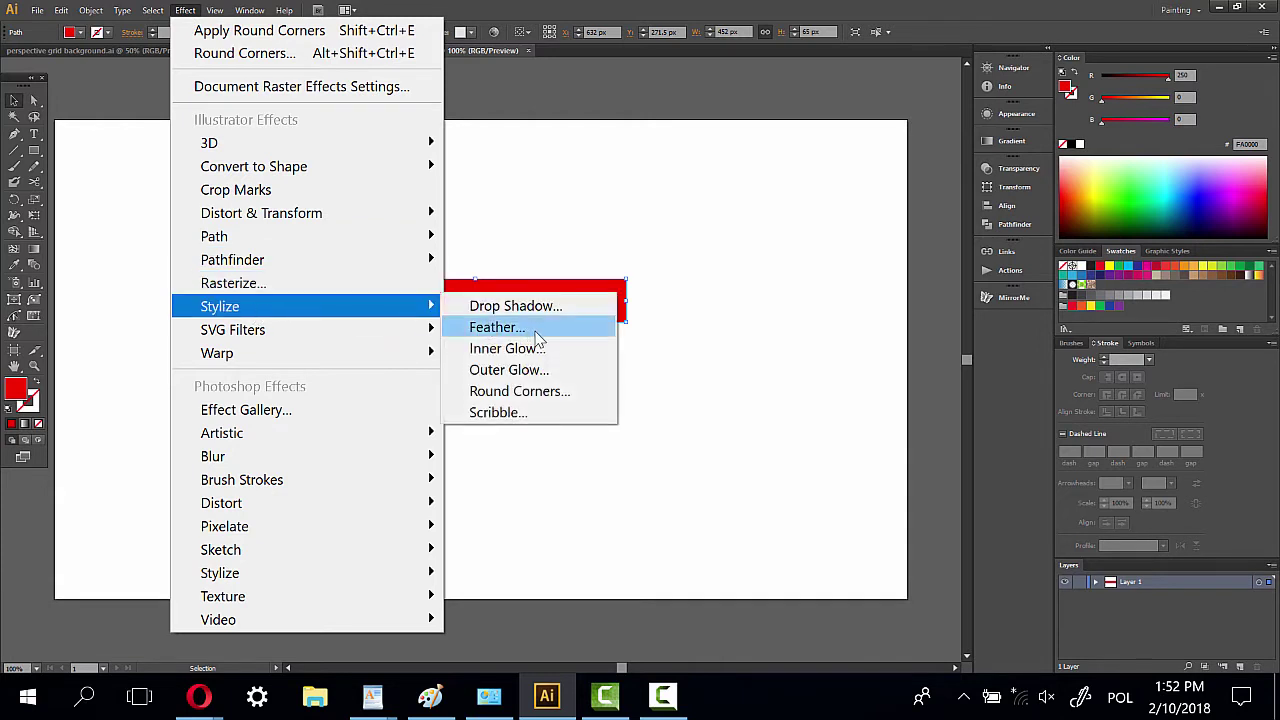
Step: Apply Round Corners with a 32 px radius to the red rectangle, previewing first
left_click(555, 397)
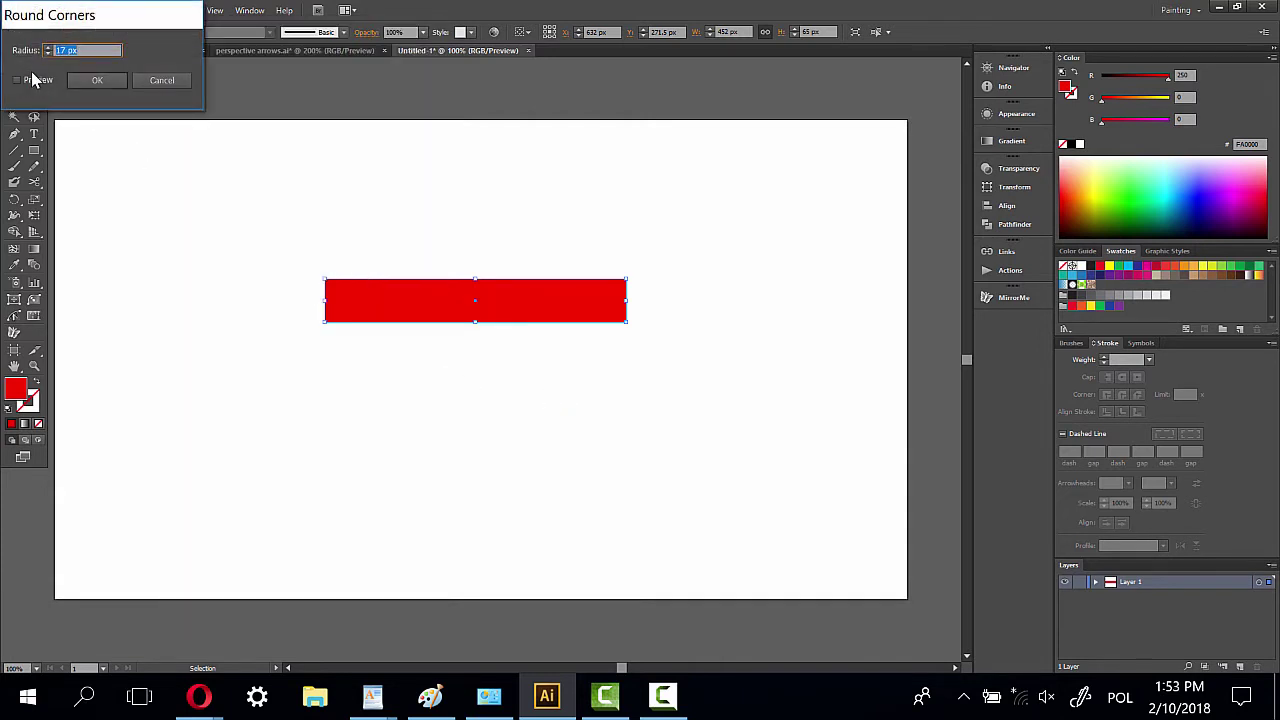
left_click(32, 79)
type("32")
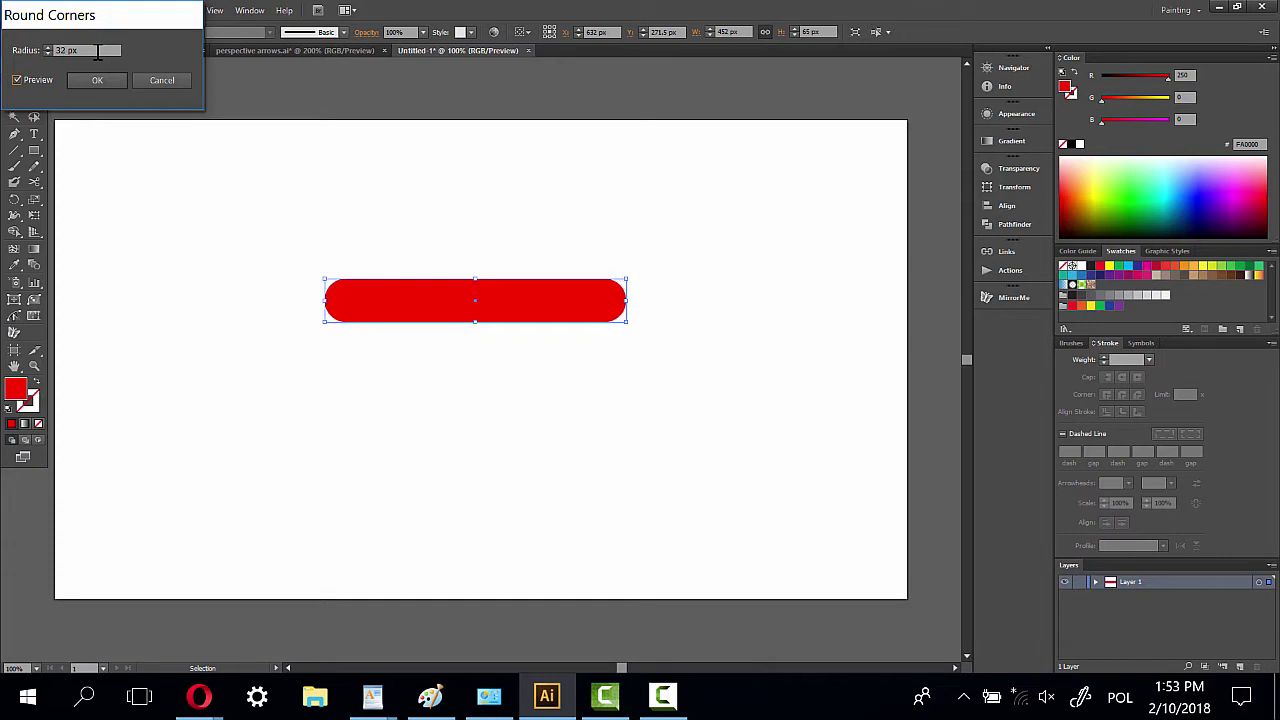
left_click(97, 80)
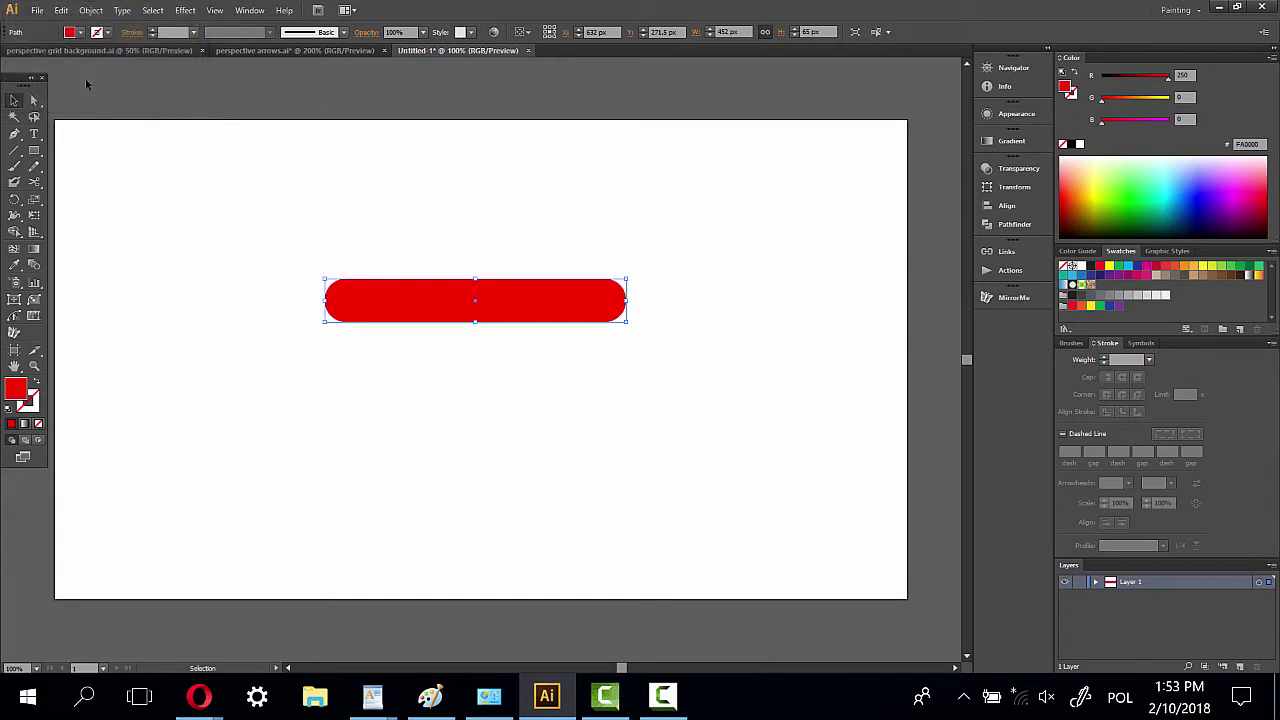
left_click(96, 12)
Step: Expand the rounded shape's appearance and Alt-drag a copy slightly below, overlapping the original
left_click(221, 232)
left_click(34, 366)
left_click_drag(300, 237, 666, 474)
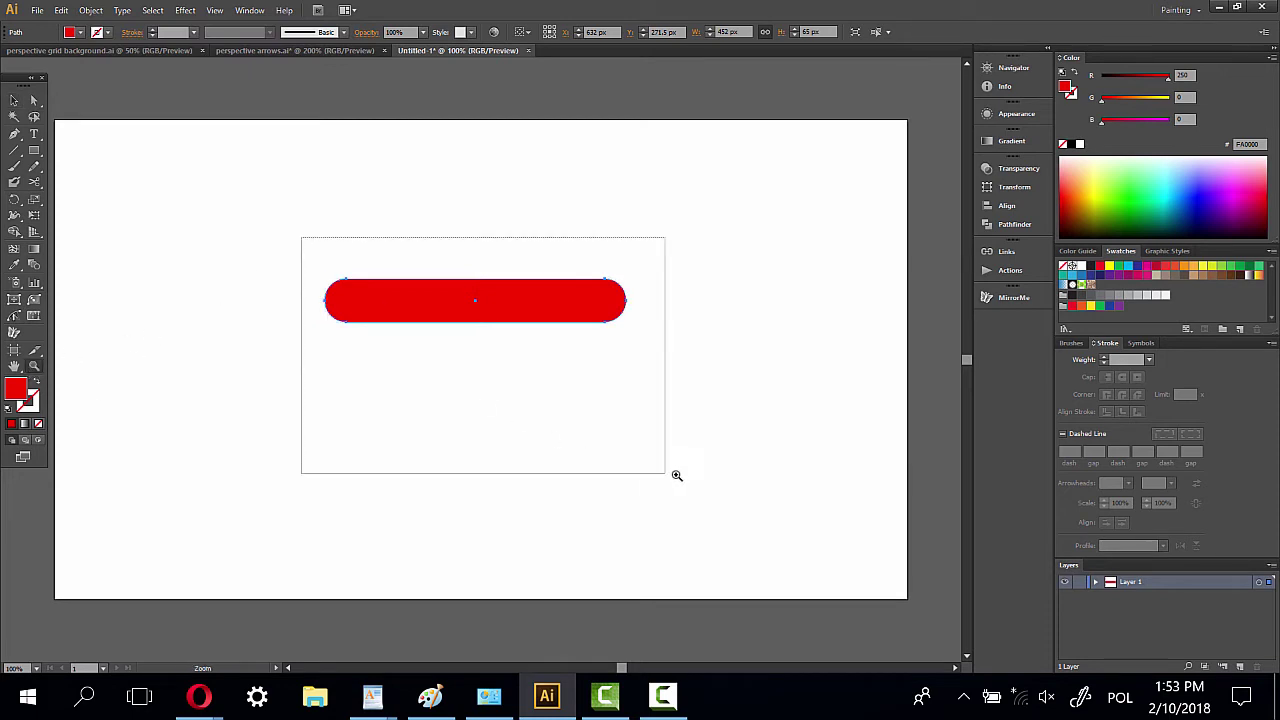
left_click(14, 100)
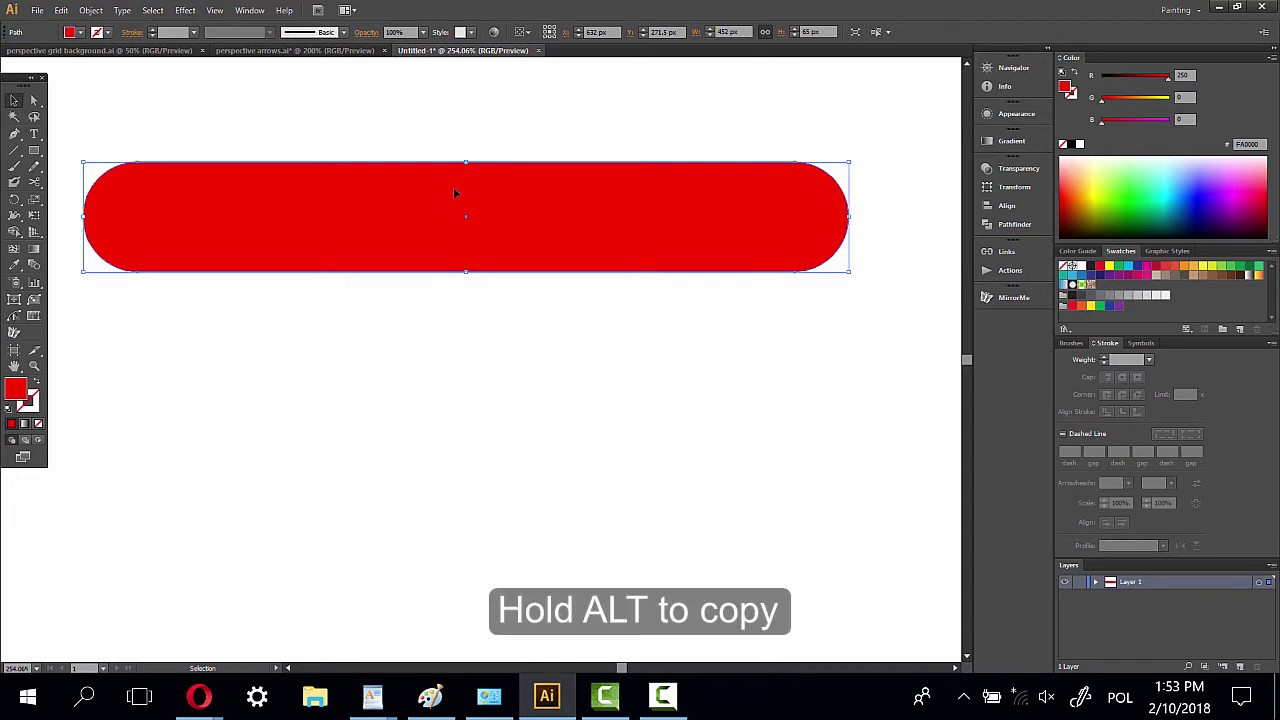
mouse_move(453, 193)
left_mouse_down()
mouse_move(455, 330)
mouse_move(453, 252)
left_mouse_up()
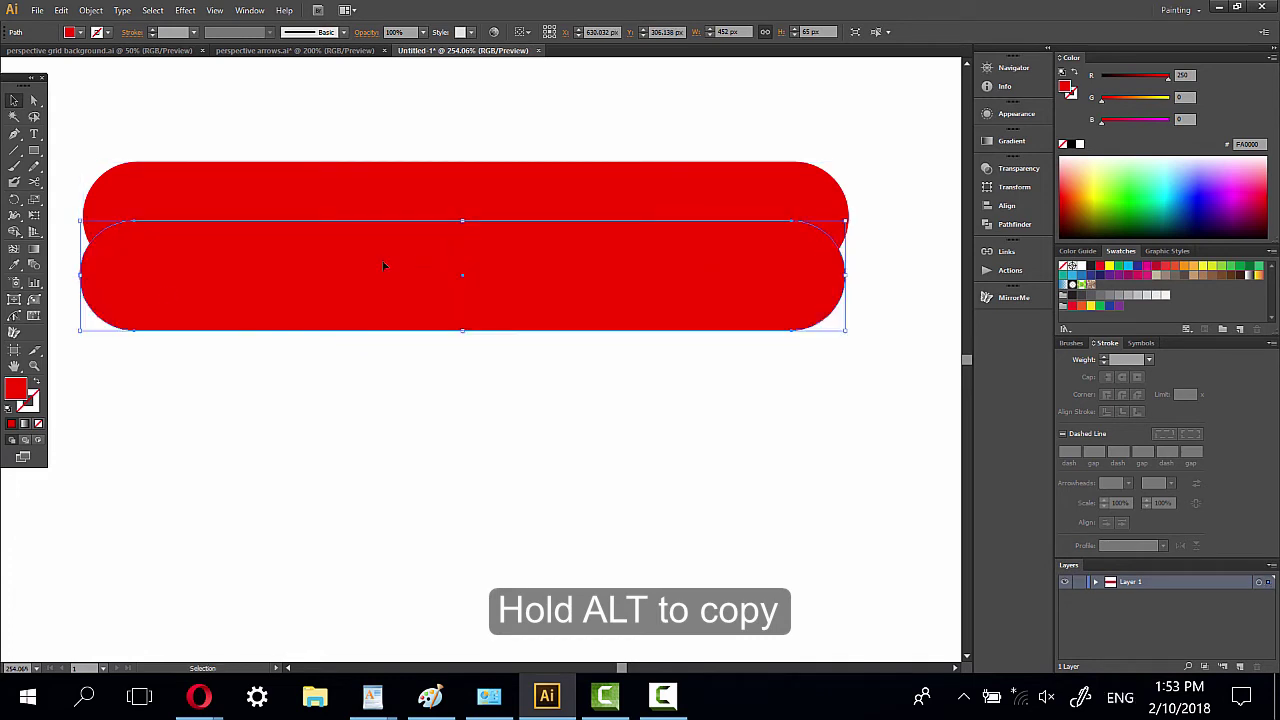
left_click(33, 366)
Step: Align the left ends of the two red pills with Horizontal Align Left
left_click_drag(70, 172, 118, 324)
left_click(33, 100)
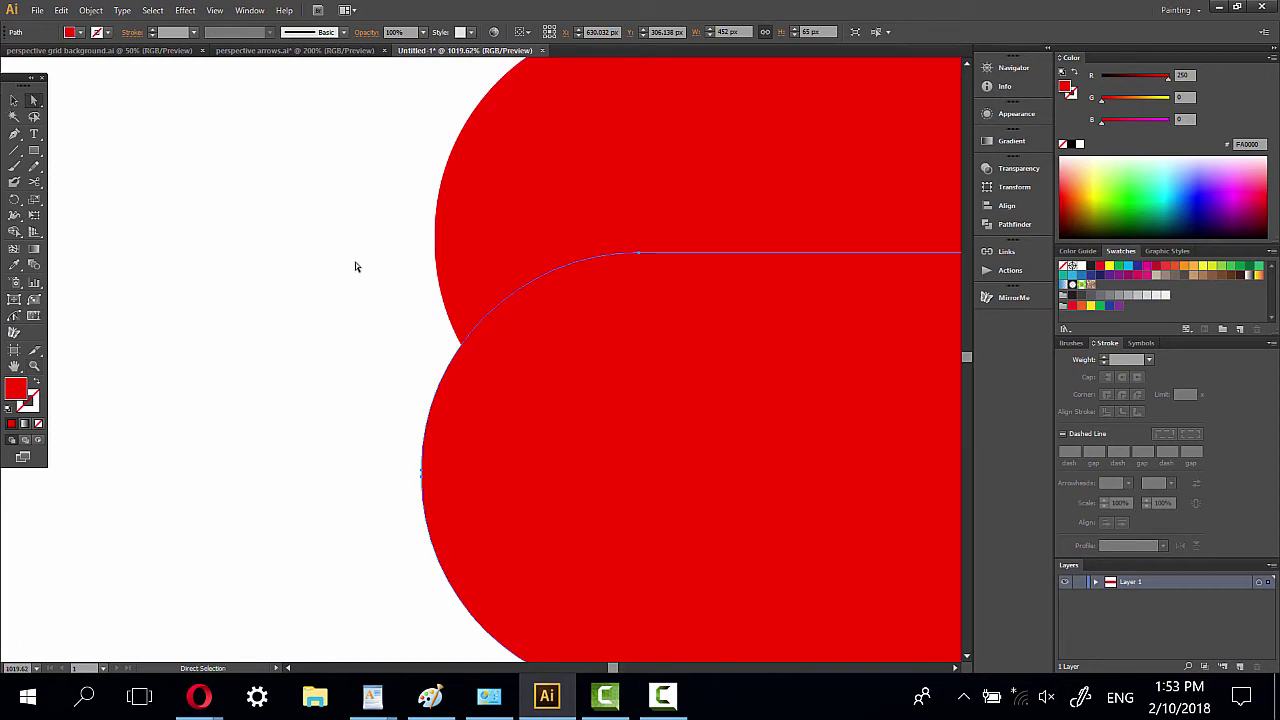
left_click(354, 266)
left_click(516, 246)
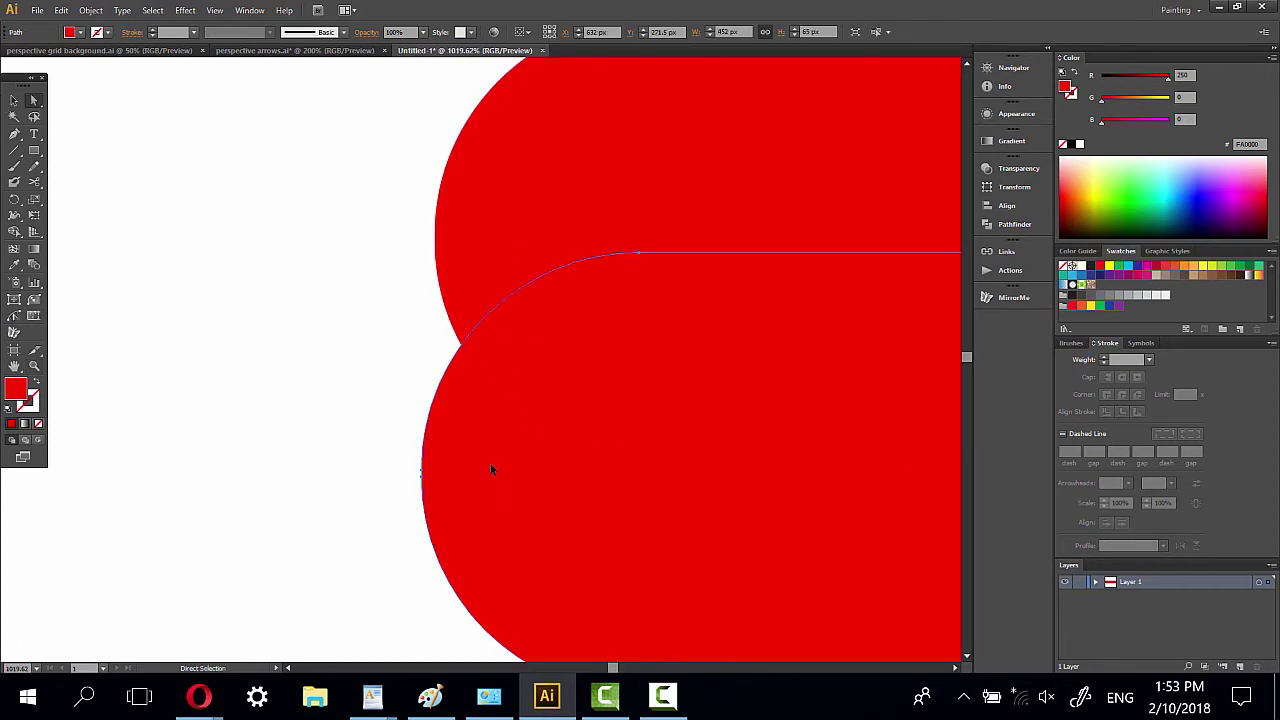
left_click_drag(378, 167, 575, 483)
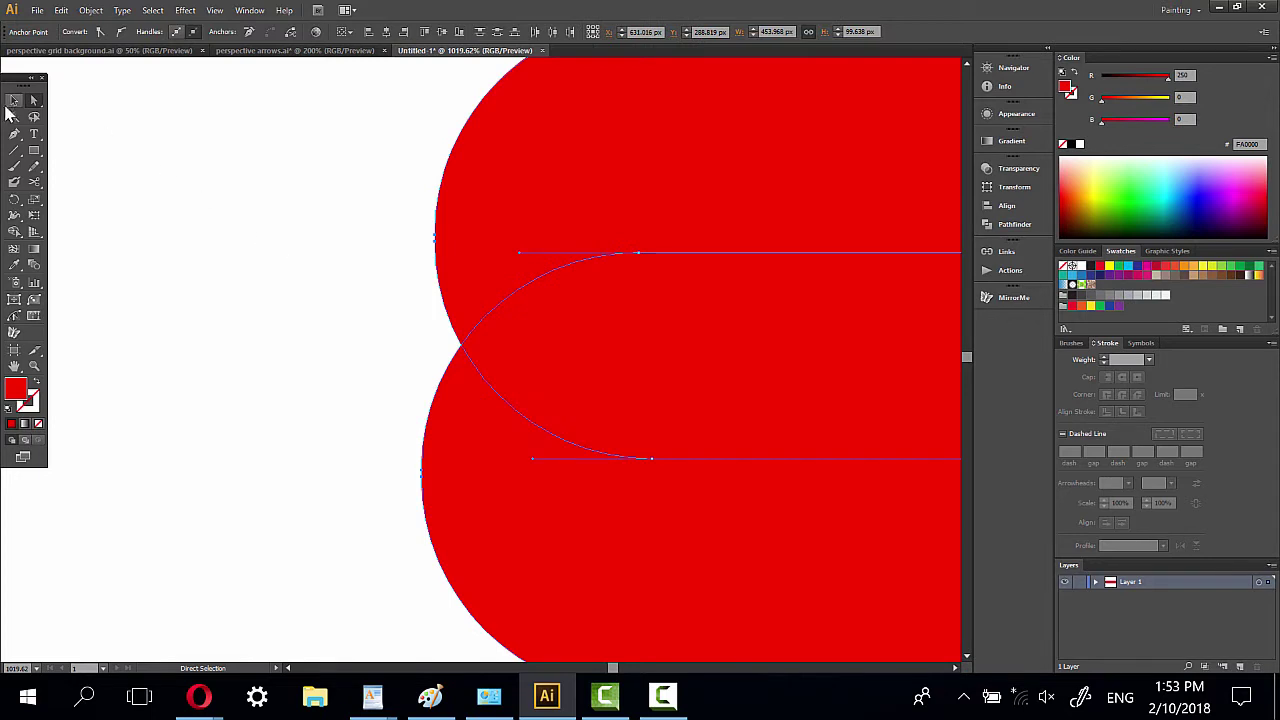
left_click(15, 101)
left_click(347, 163)
left_click(605, 519)
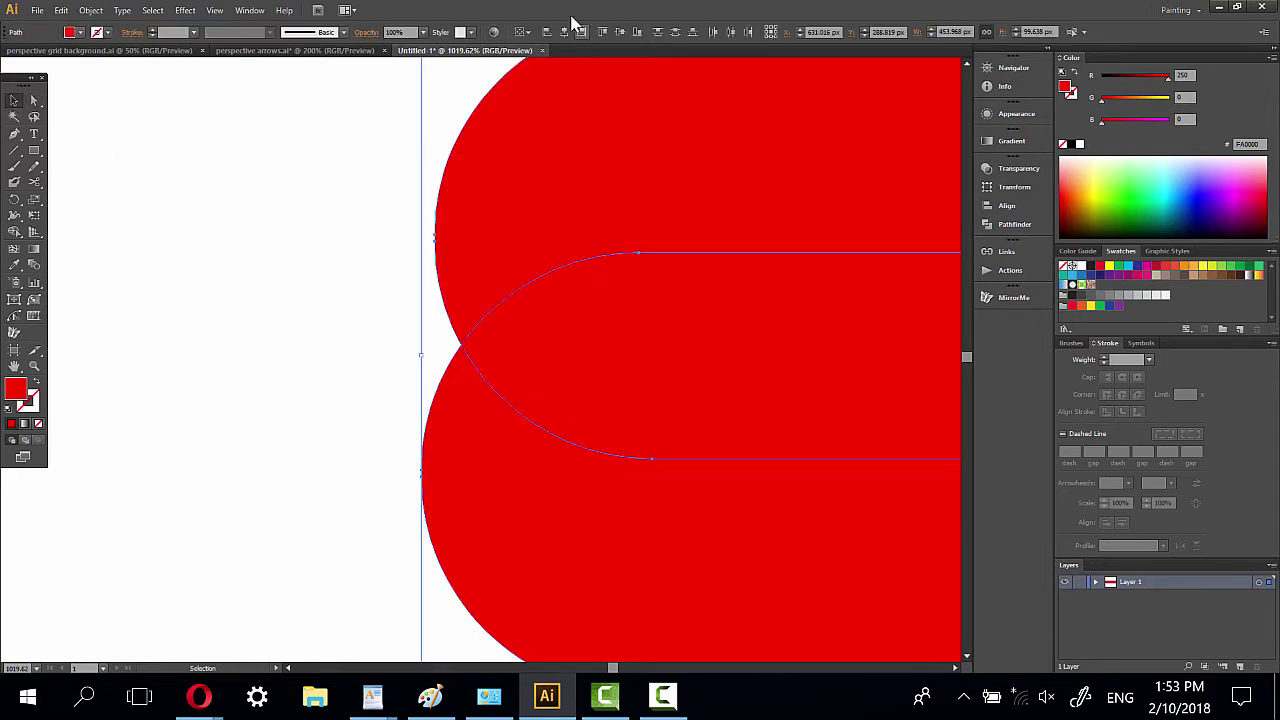
left_click(546, 33)
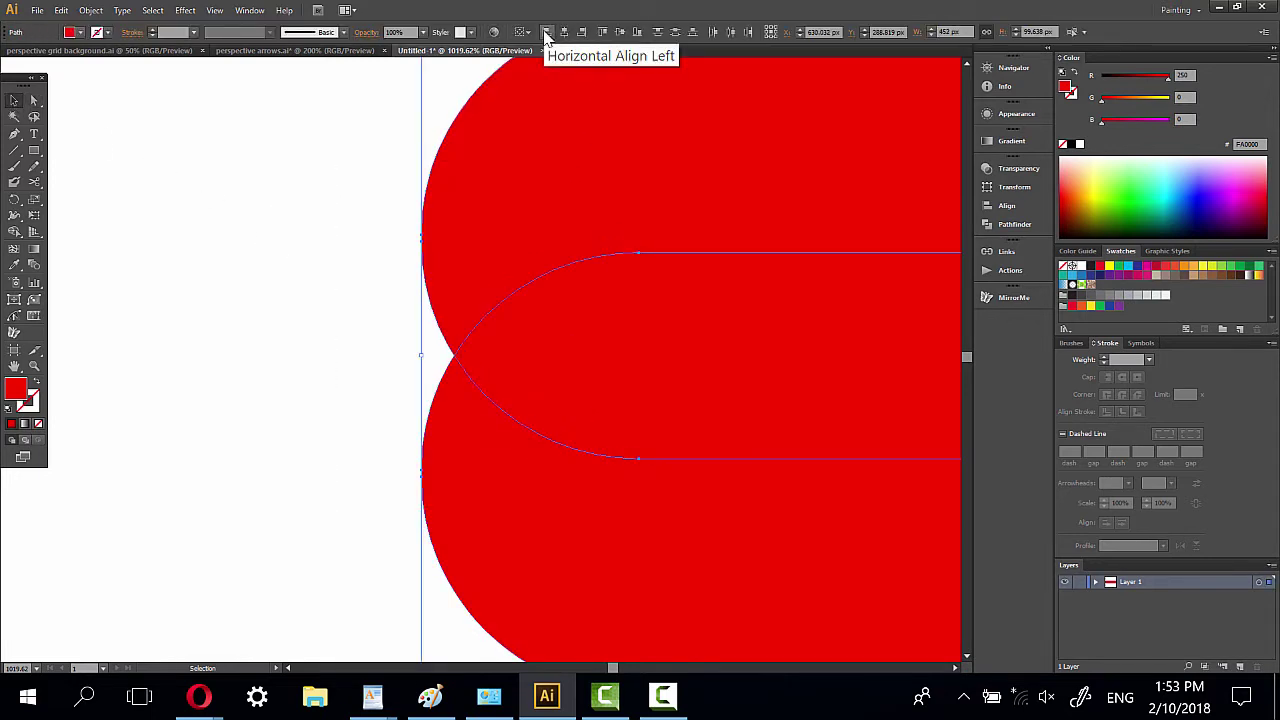
Step: Draw vertical lines across the gaps at the left and right ends of the pills
left_click(34, 102)
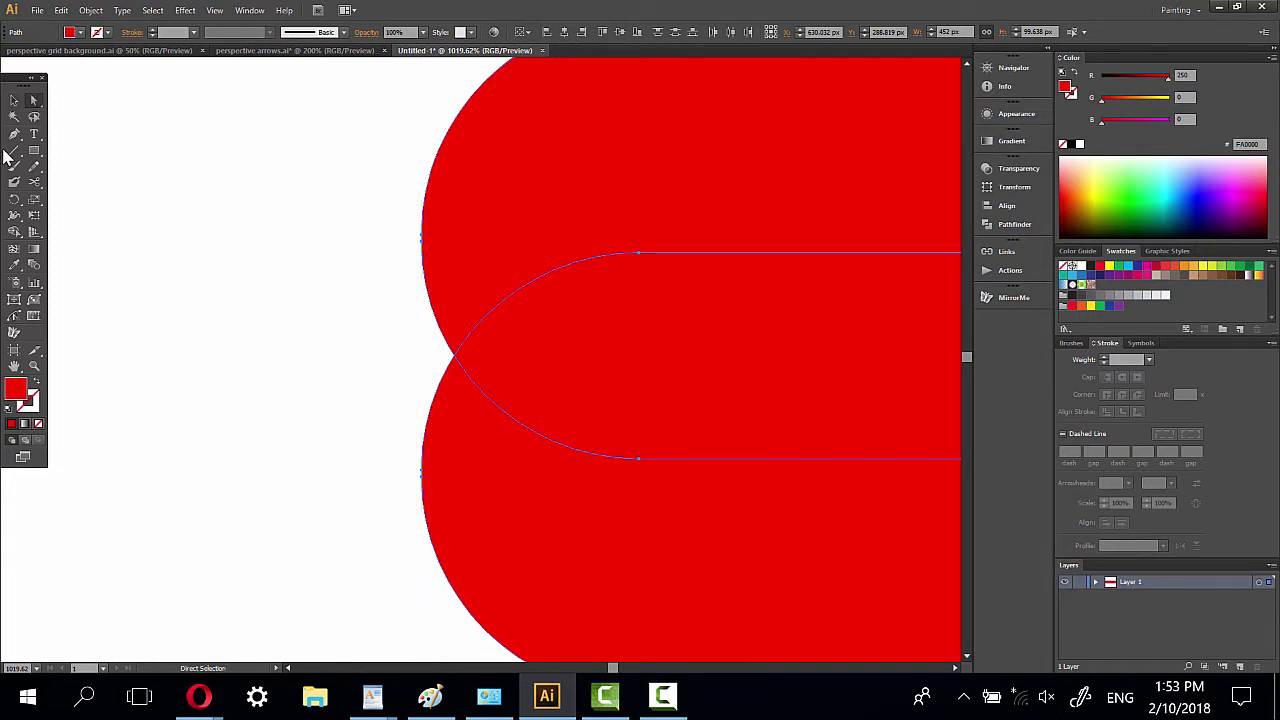
left_click(12, 153)
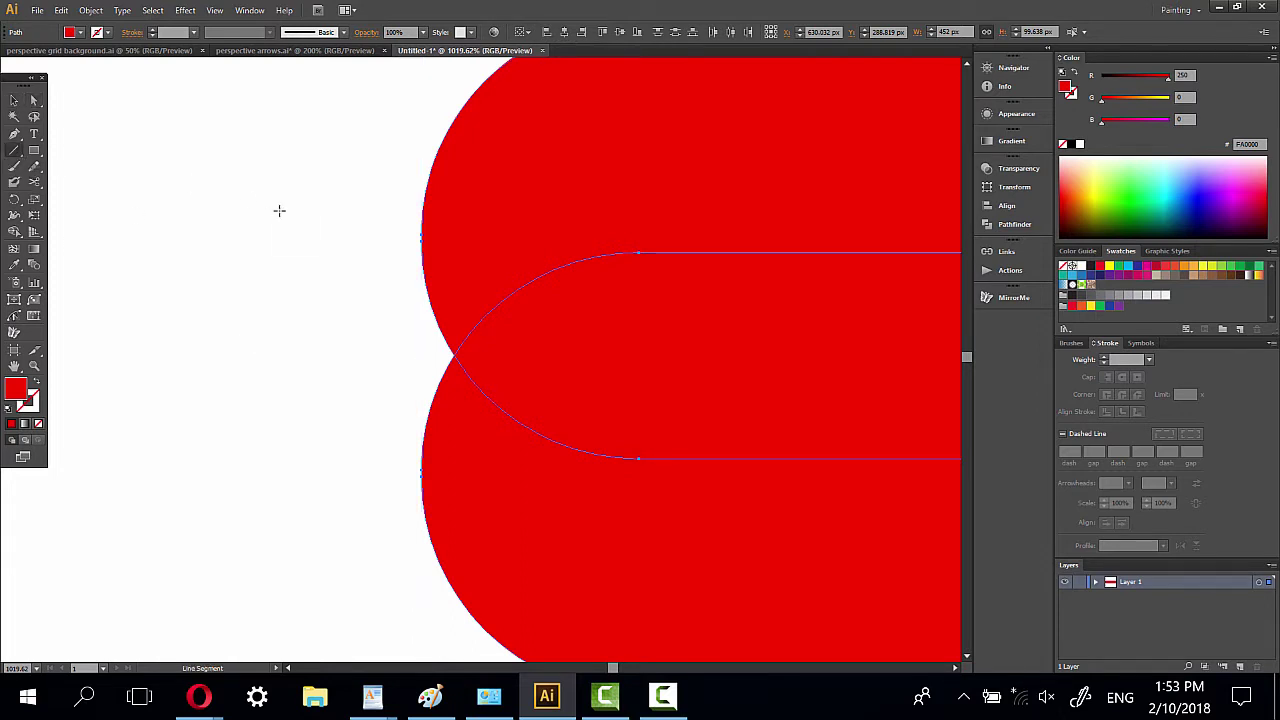
mouse_move(419, 232)
left_mouse_down()
mouse_move(420, 489)
mouse_move(420, 474)
left_mouse_up()
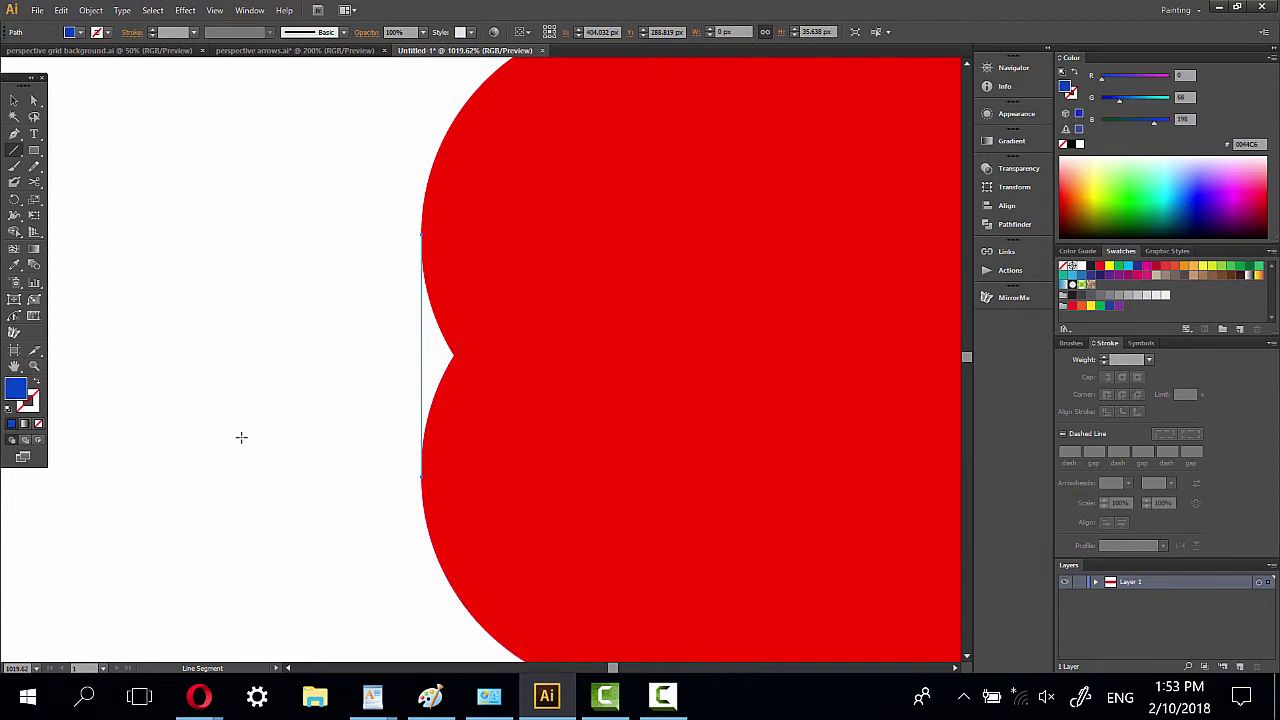
left_click(34, 366)
left_click(680, 349, "alt")
left_click(666, 371, "alt")
left_click(748, 397, "alt")
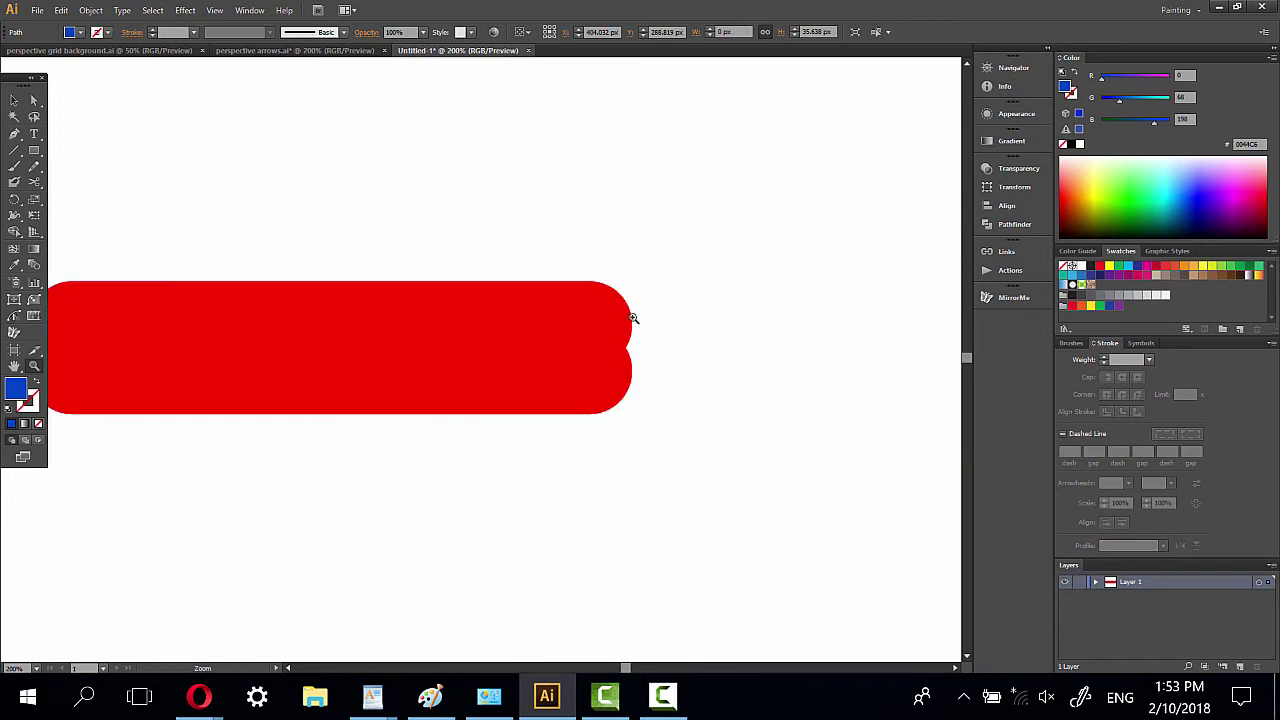
left_click_drag(622, 298, 642, 394)
left_click(13, 100)
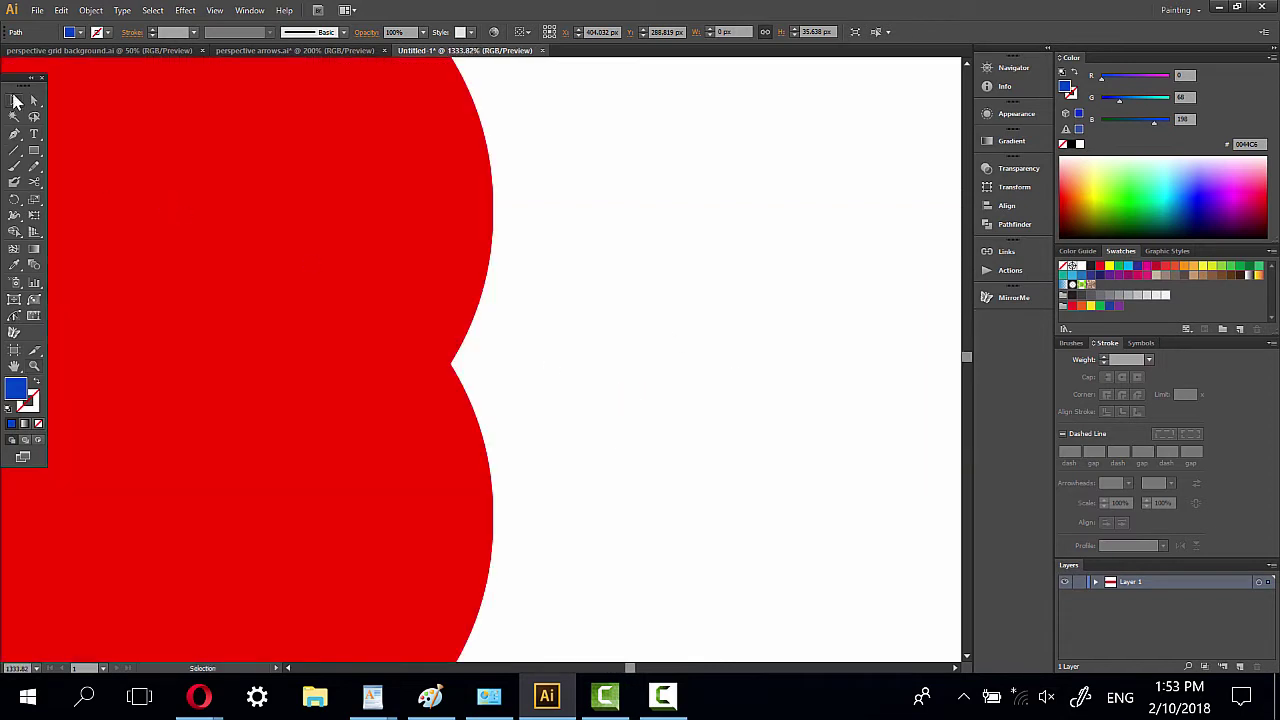
left_click(345, 570)
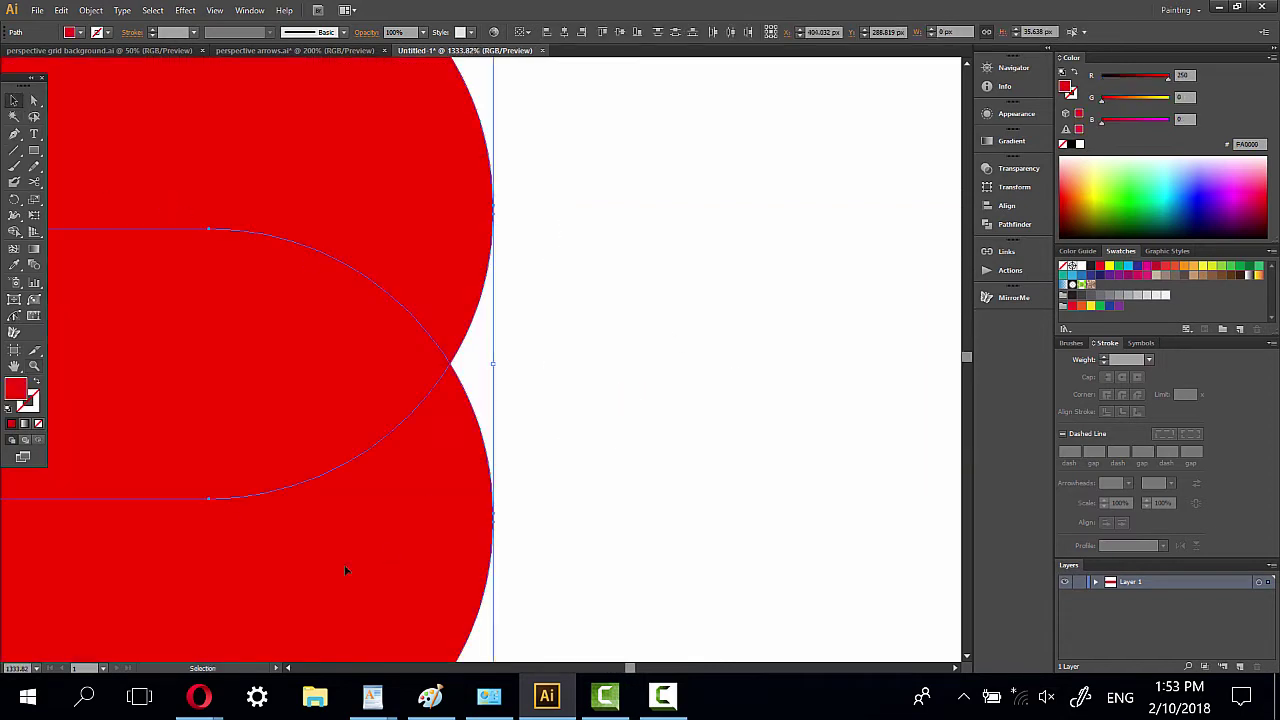
left_click(13, 152)
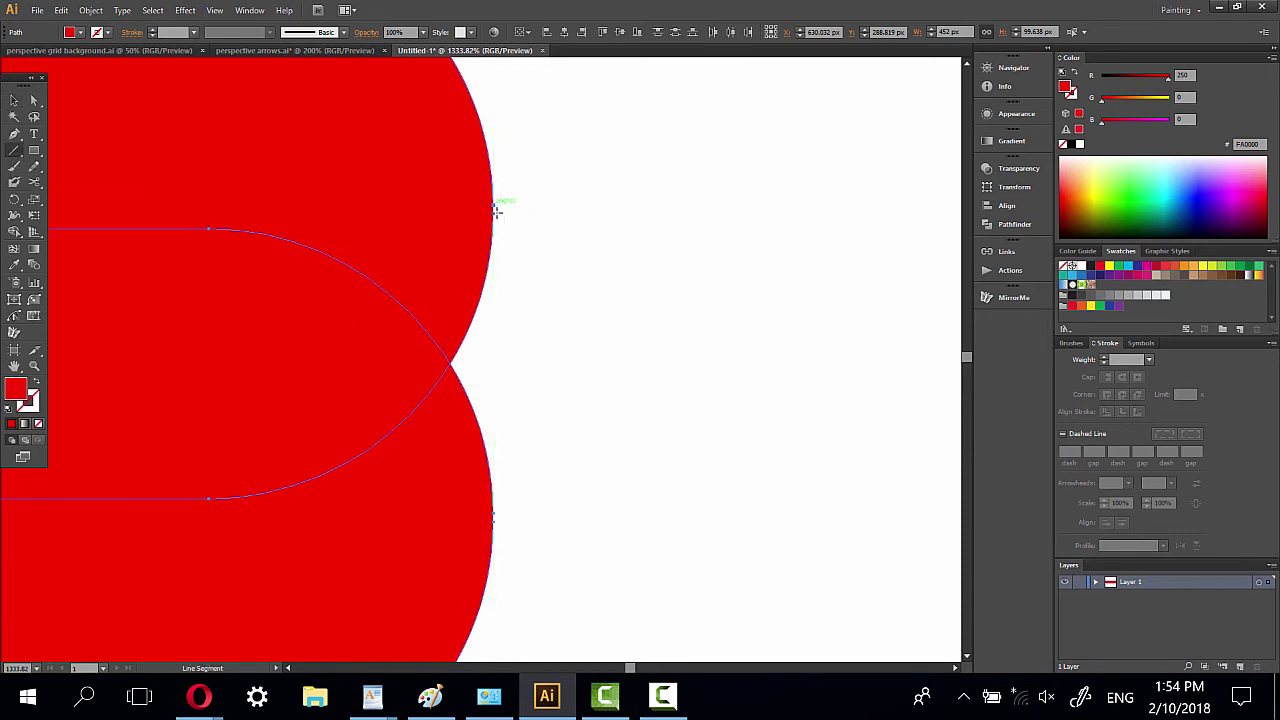
left_click_drag(496, 212, 492, 520)
Step: Bring the whole pair of red pills into view and select both shapes
key("comma")
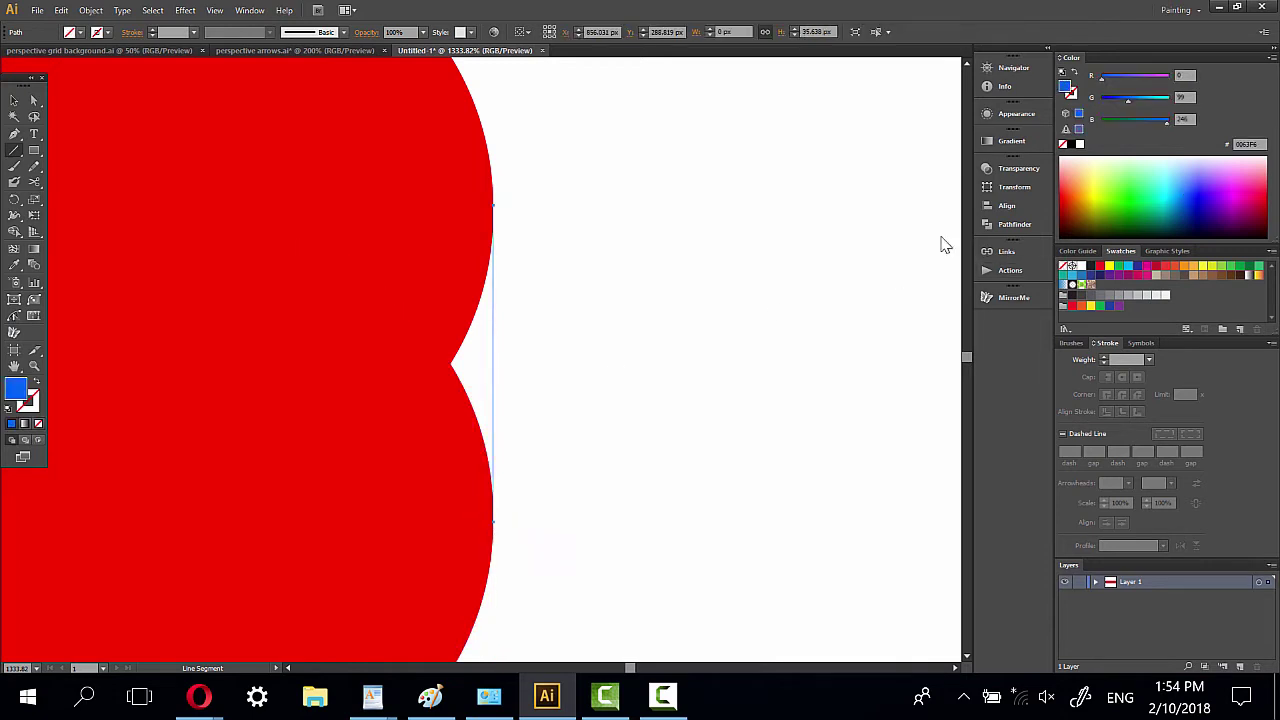
left_click(34, 366)
left_click(309, 347, "alt")
left_click(309, 347, "alt")
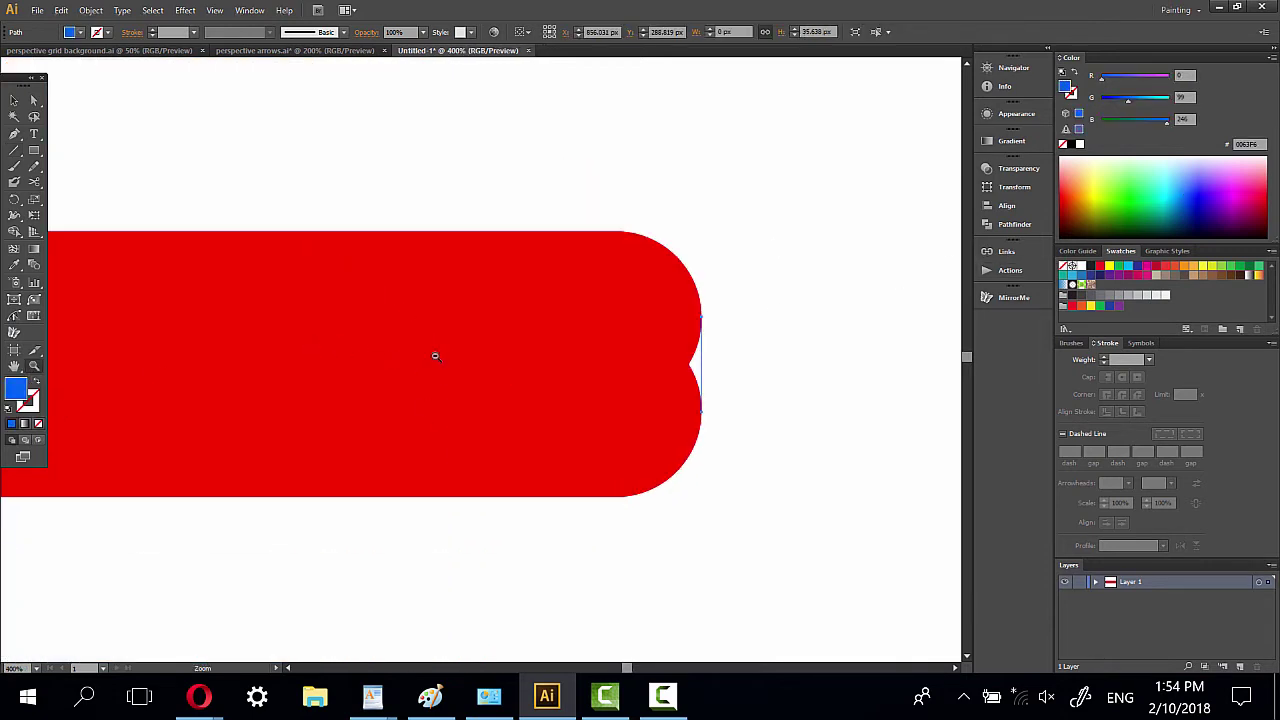
left_click(434, 354, "alt")
left_click_drag(391, 343, 583, 326)
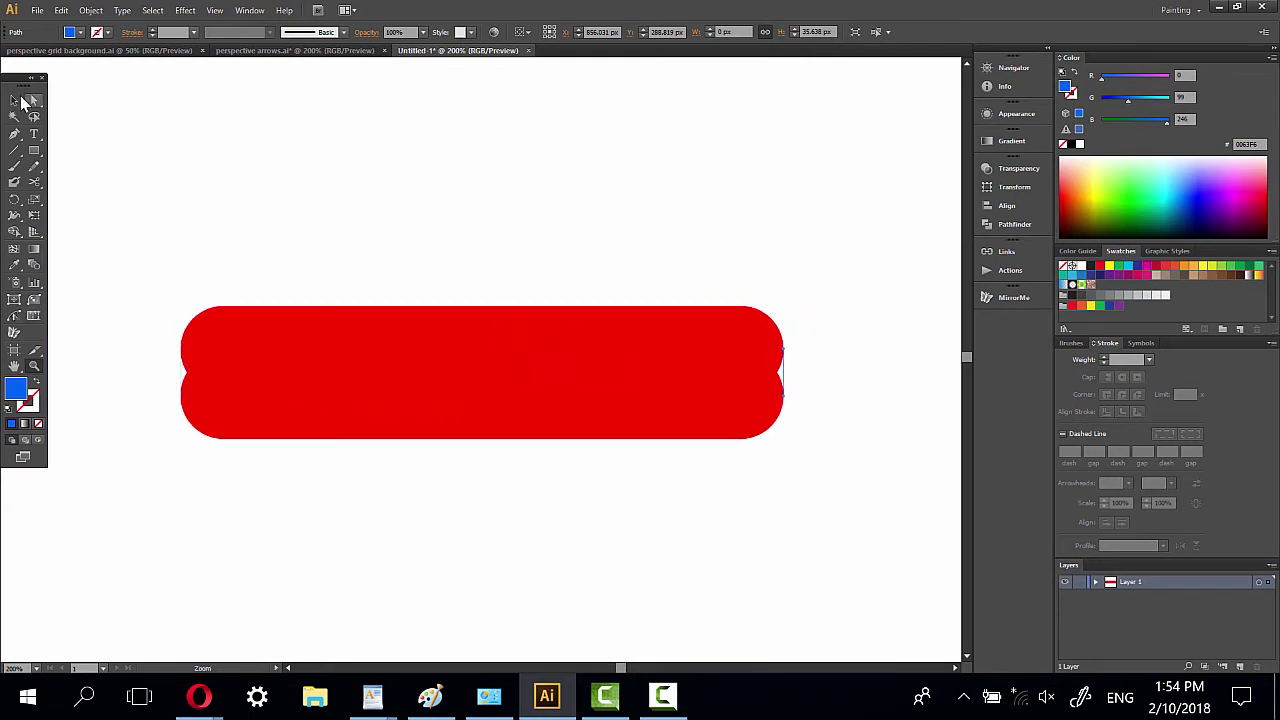
left_click(14, 100)
left_click_drag(111, 259, 858, 504)
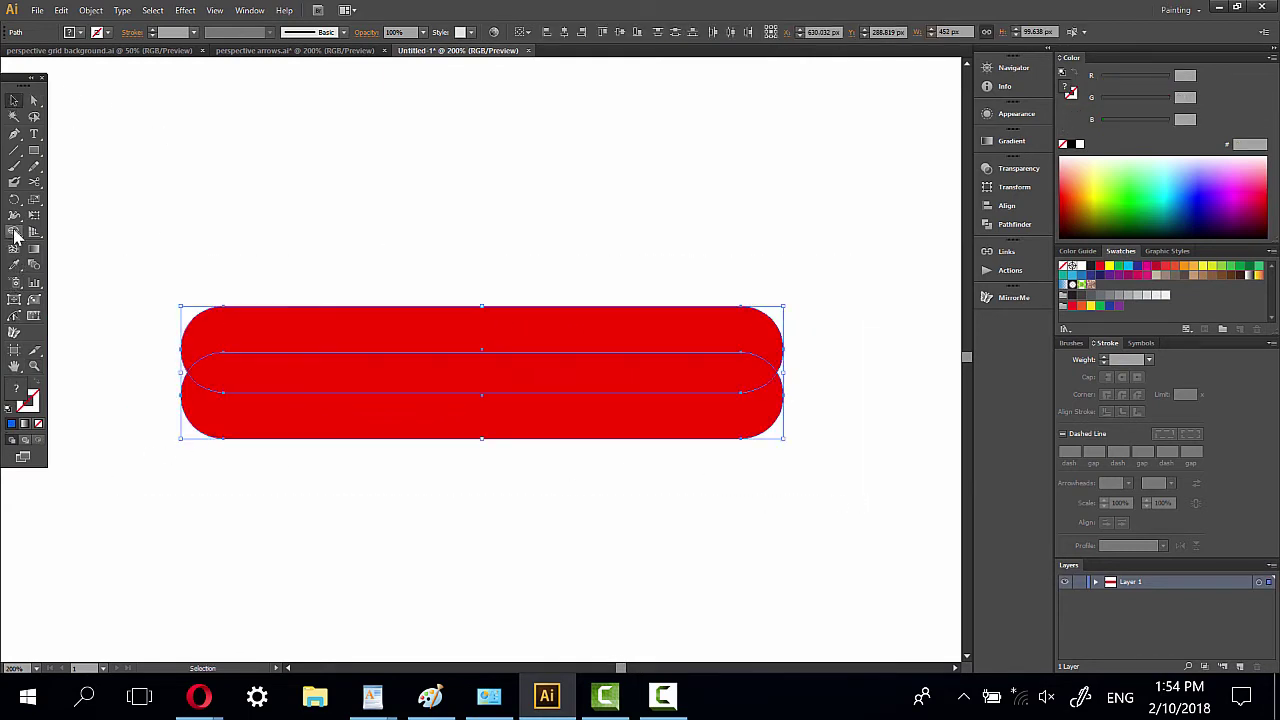
Step: Use Shape Builder with blue fill to merge the top face and make the lower band a separate side face
left_click(14, 233)
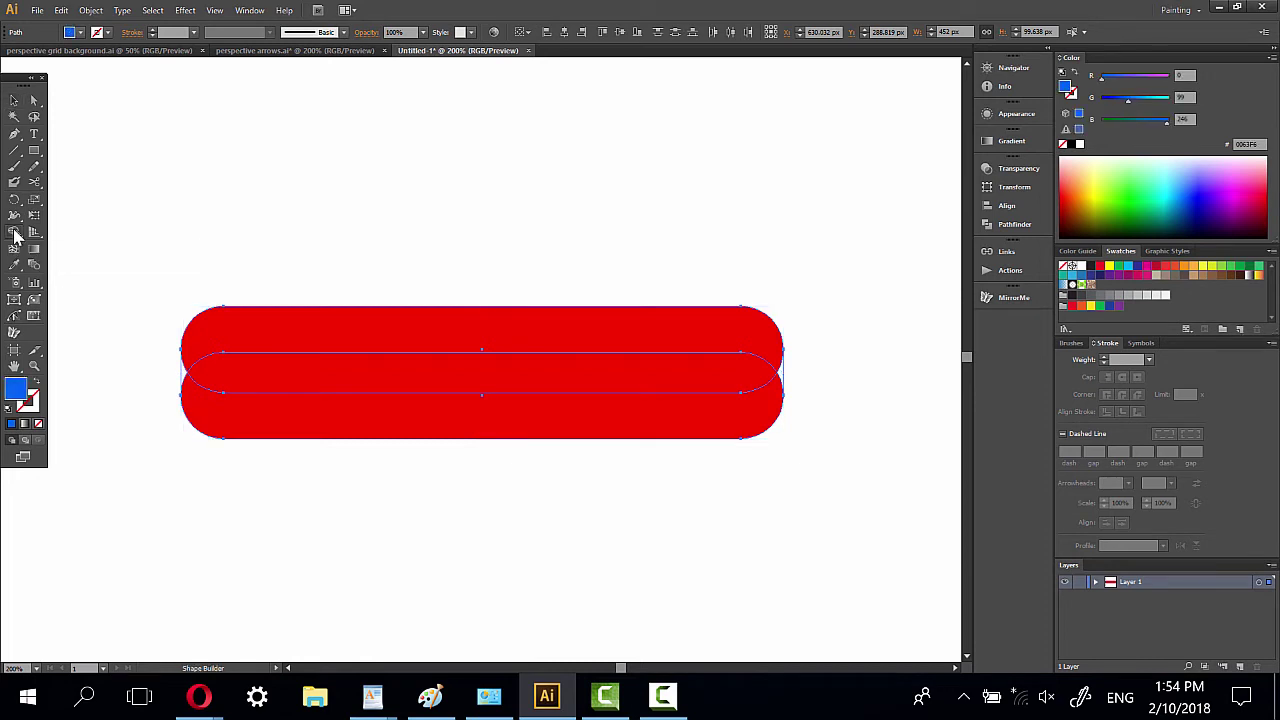
left_click_drag(346, 337, 391, 372)
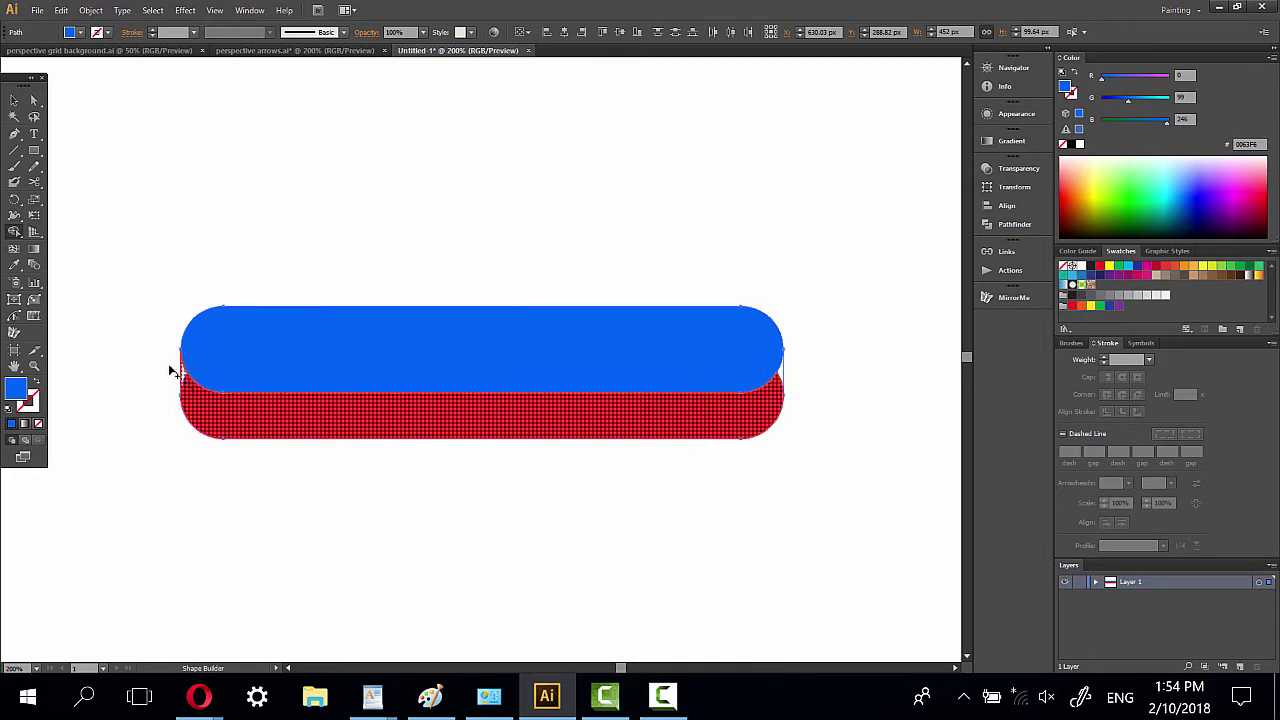
left_click(186, 380)
left_click_drag(758, 410, 812, 362)
left_click(34, 100)
left_click(320, 242)
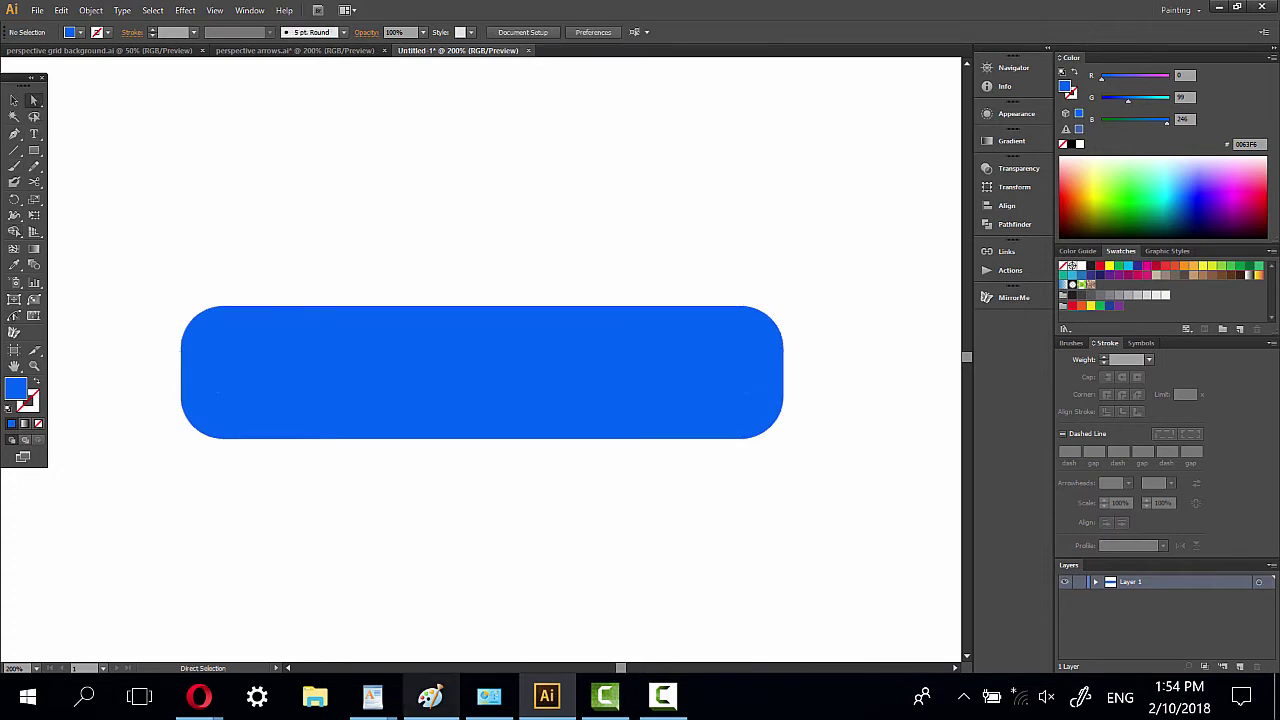
Step: Draw two thin white vertical strips over the button's left end
left_click(413, 350)
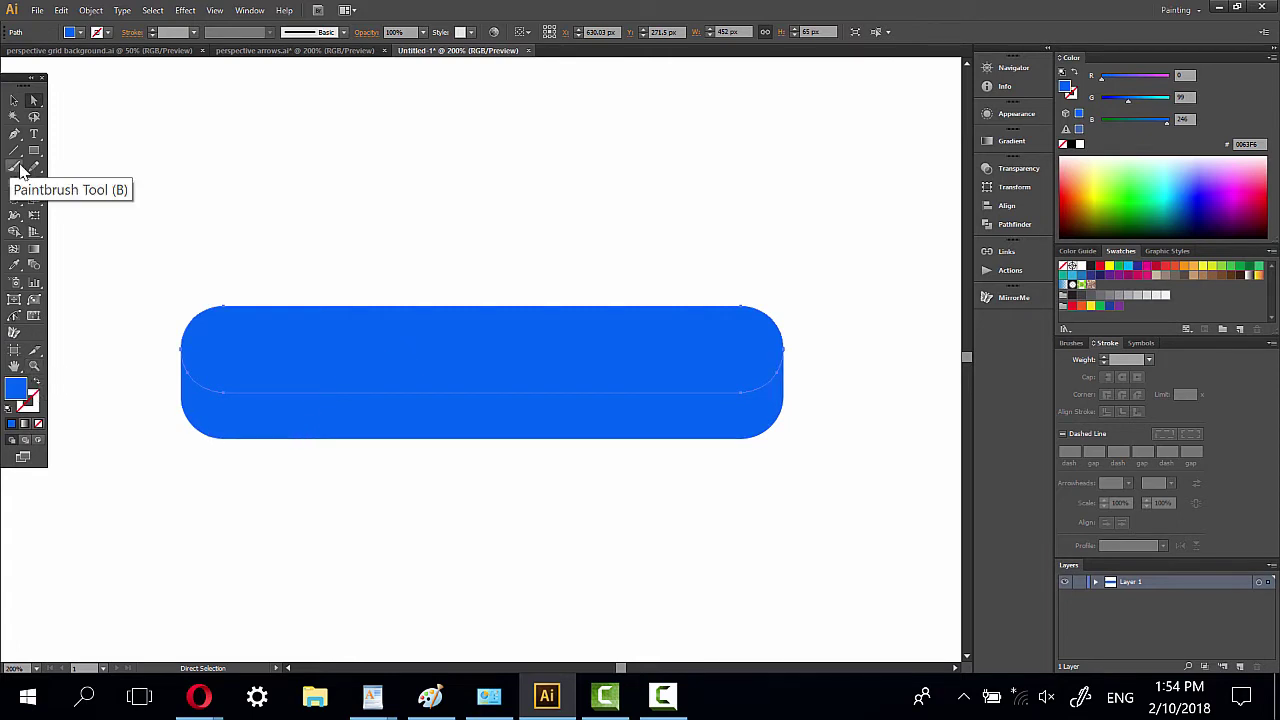
left_click(261, 489)
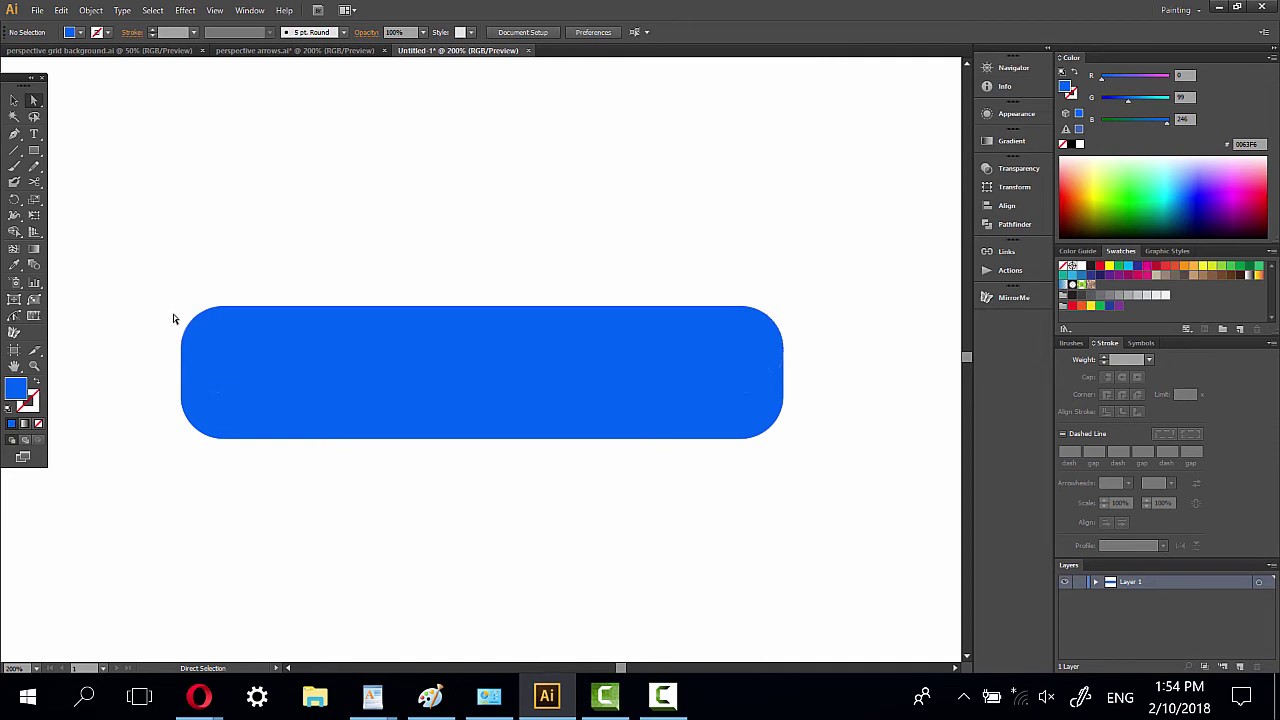
left_click(34, 151)
left_click_drag(196, 235, 207, 477)
left_click(1079, 144)
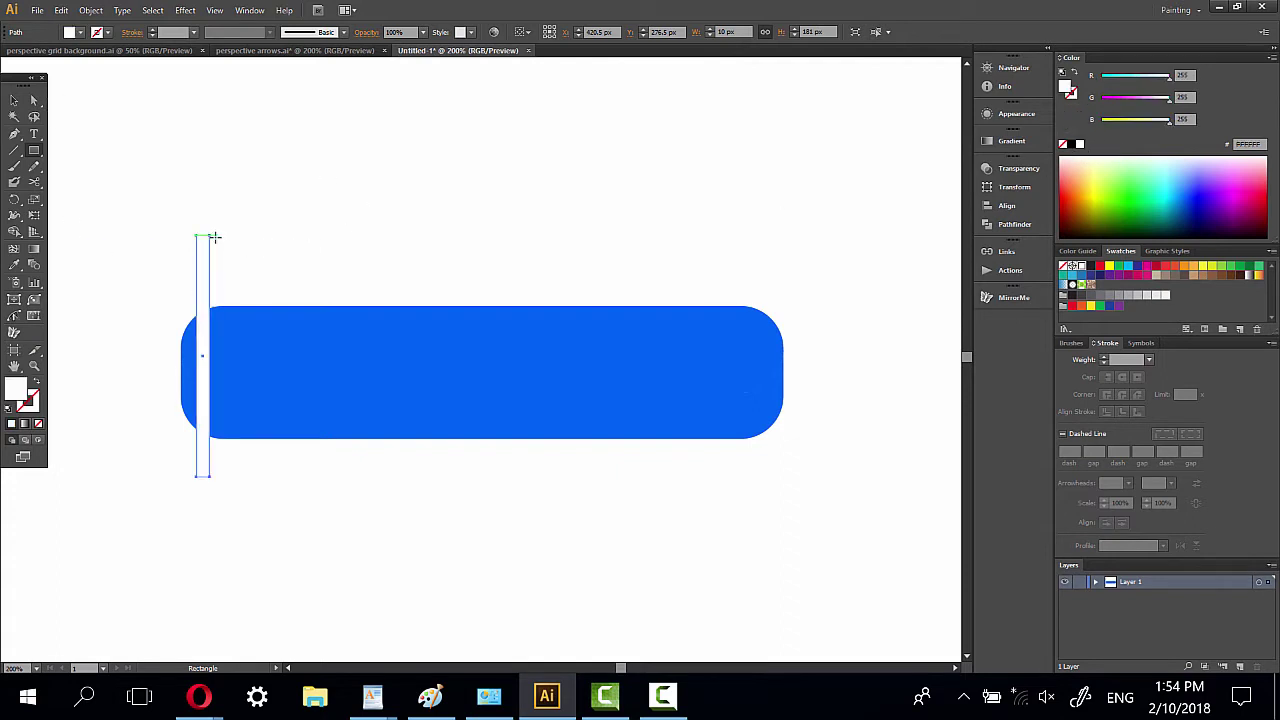
left_click_drag(215, 236, 217, 469)
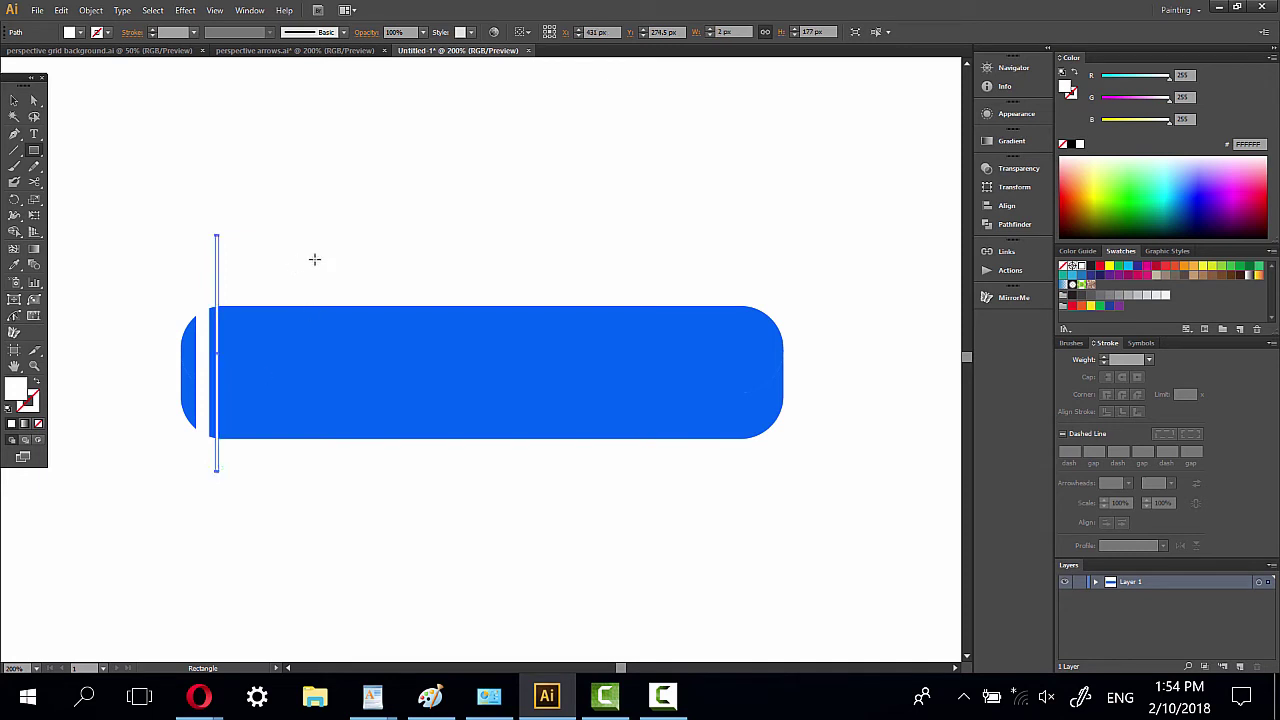
Step: Add five more white strips of varying widths across the rest of the button
mouse_move(327, 230)
left_mouse_down()
mouse_move(351, 511)
mouse_move(391, 519)
left_mouse_up()
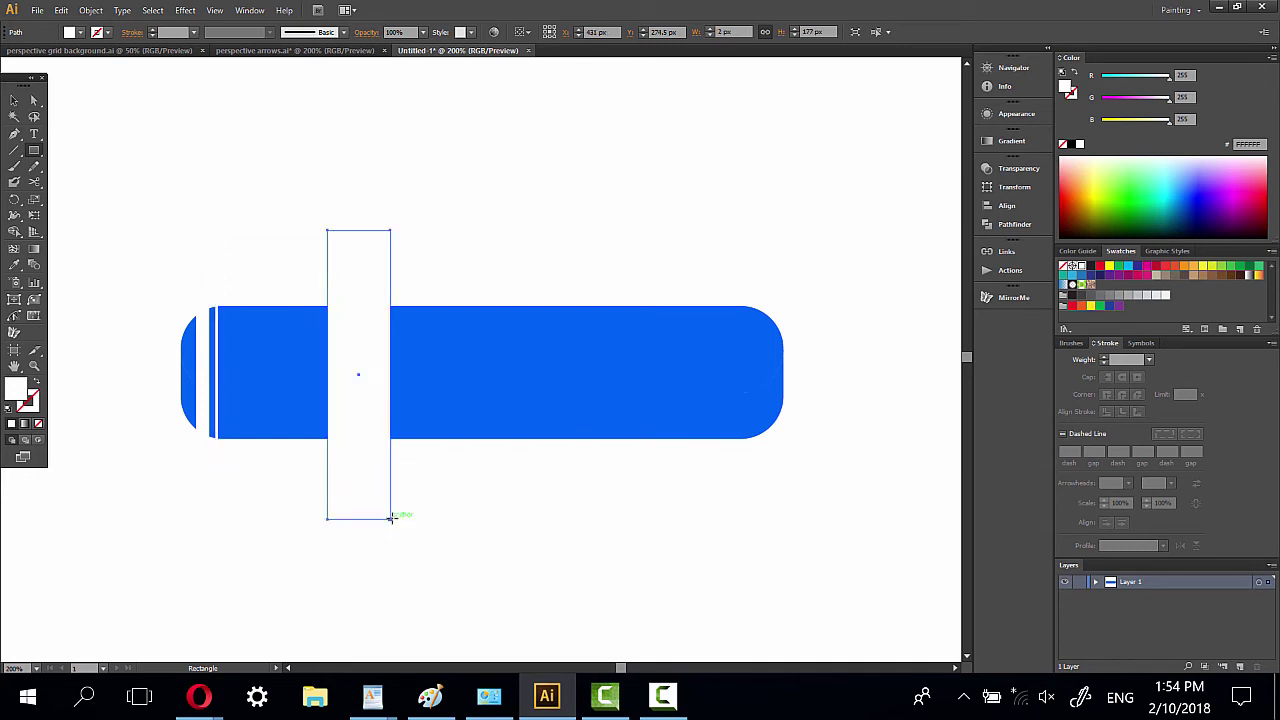
mouse_move(409, 243)
left_mouse_down()
mouse_move(474, 503)
mouse_move(443, 513)
left_mouse_up()
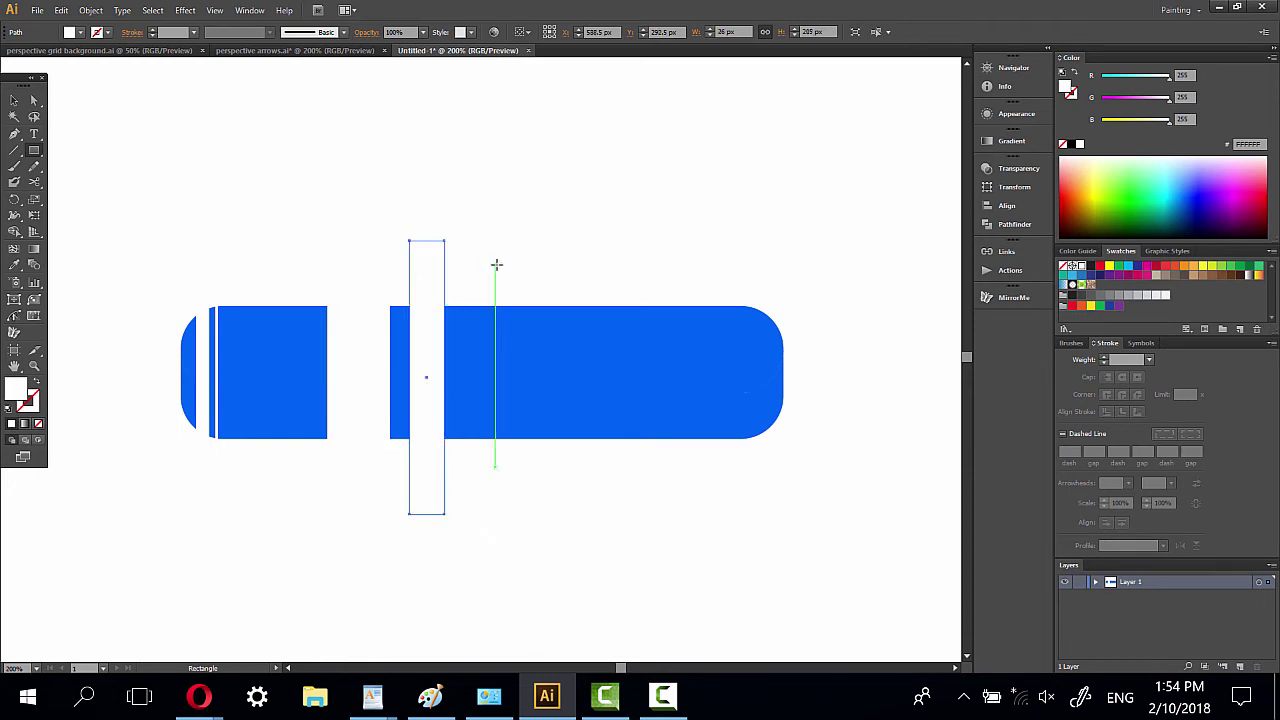
left_click_drag(541, 262, 555, 522)
mouse_move(566, 256)
left_mouse_down()
mouse_move(592, 518)
mouse_move(604, 522)
left_mouse_up()
mouse_move(733, 222)
left_mouse_down()
mouse_move(735, 506)
mouse_move(751, 500)
left_mouse_up()
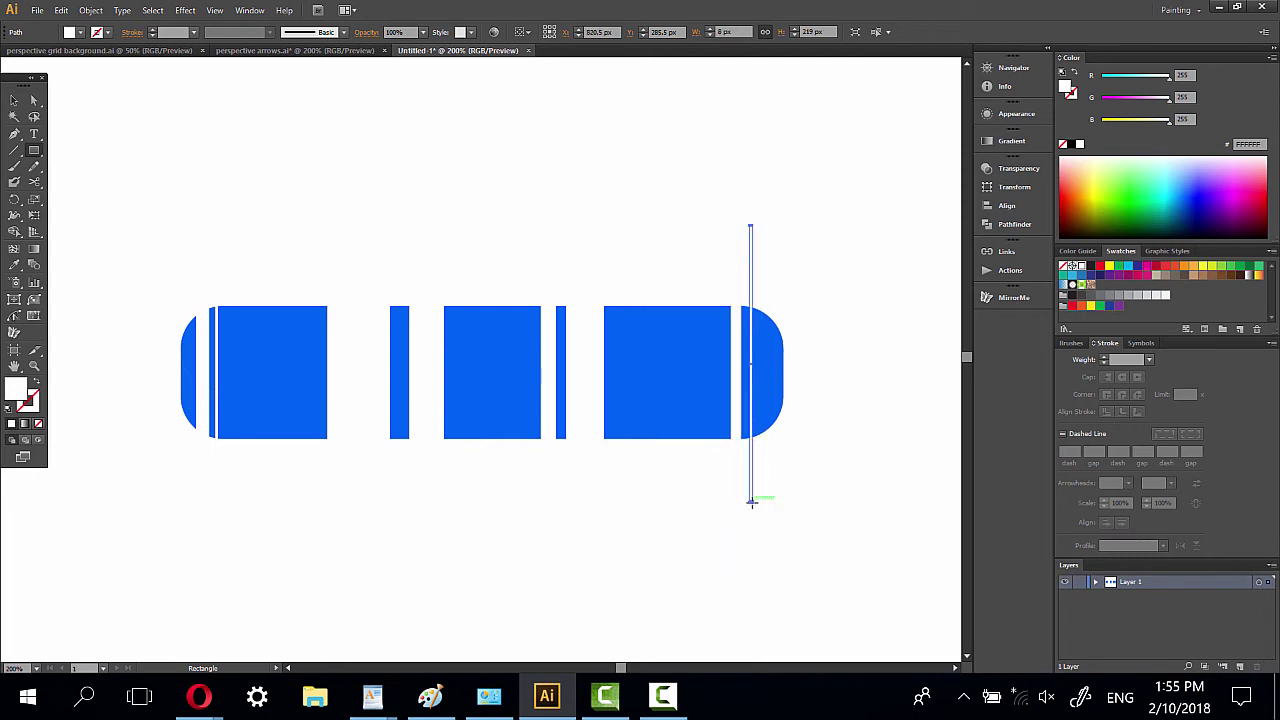
left_click(14, 100)
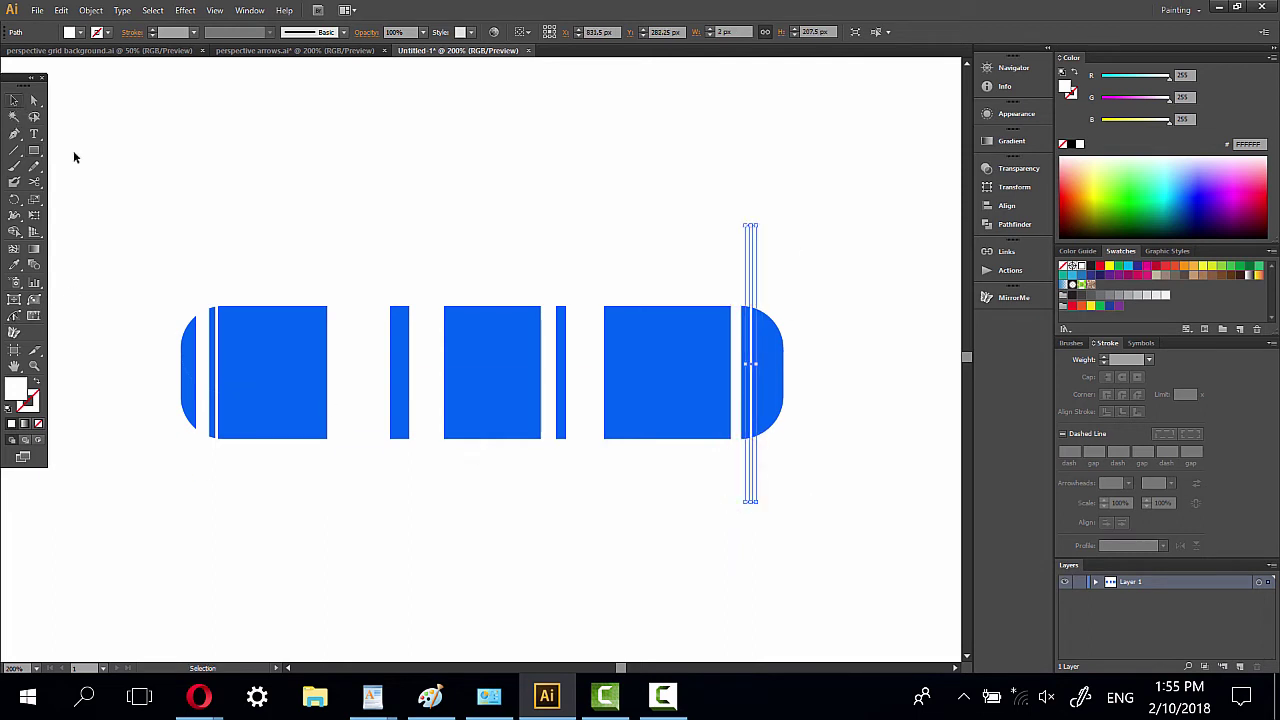
Step: Draw a horizontal line along the face seam and drag its left anchor out past the left end
left_click(117, 237)
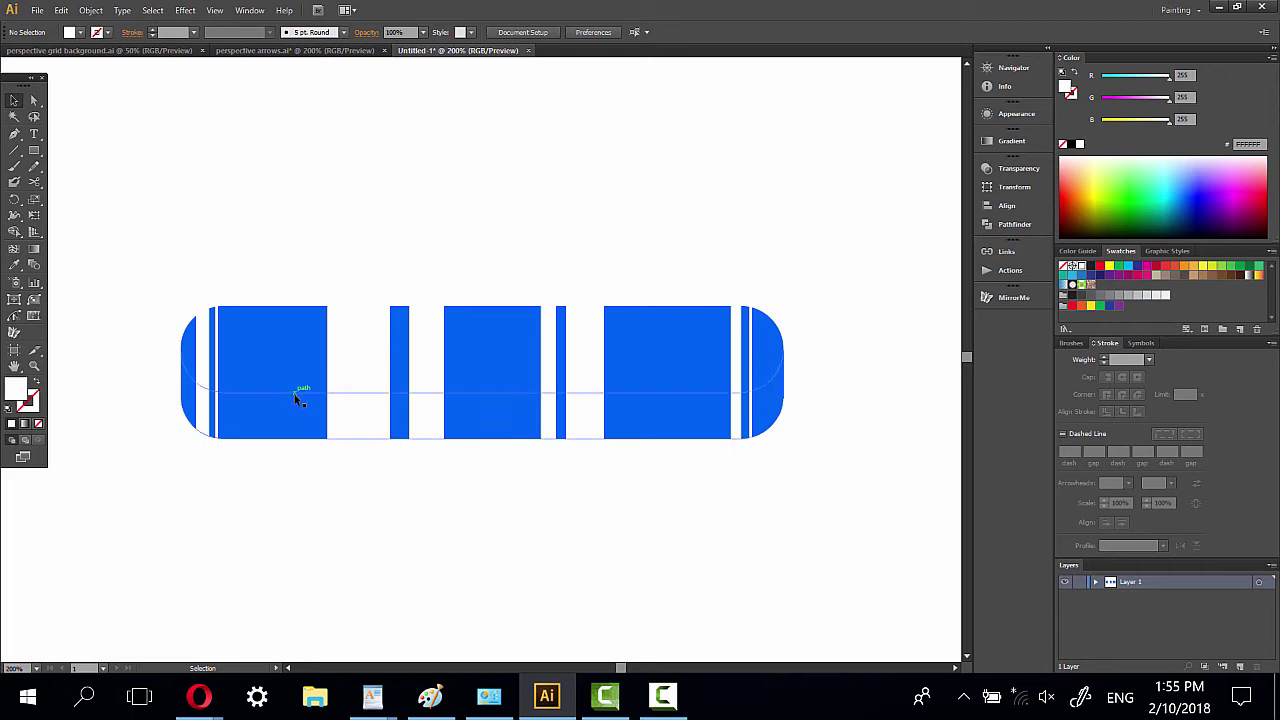
left_click(33, 365)
left_click_drag(138, 334, 831, 464)
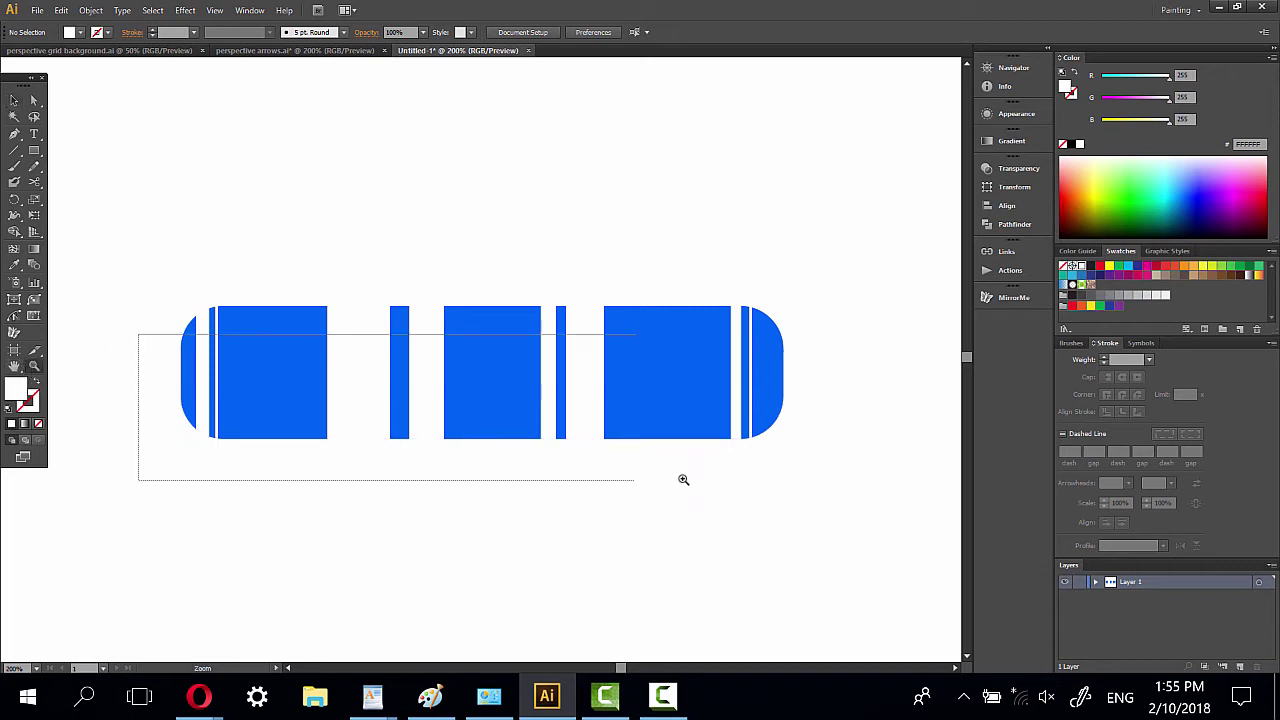
left_click(16, 156)
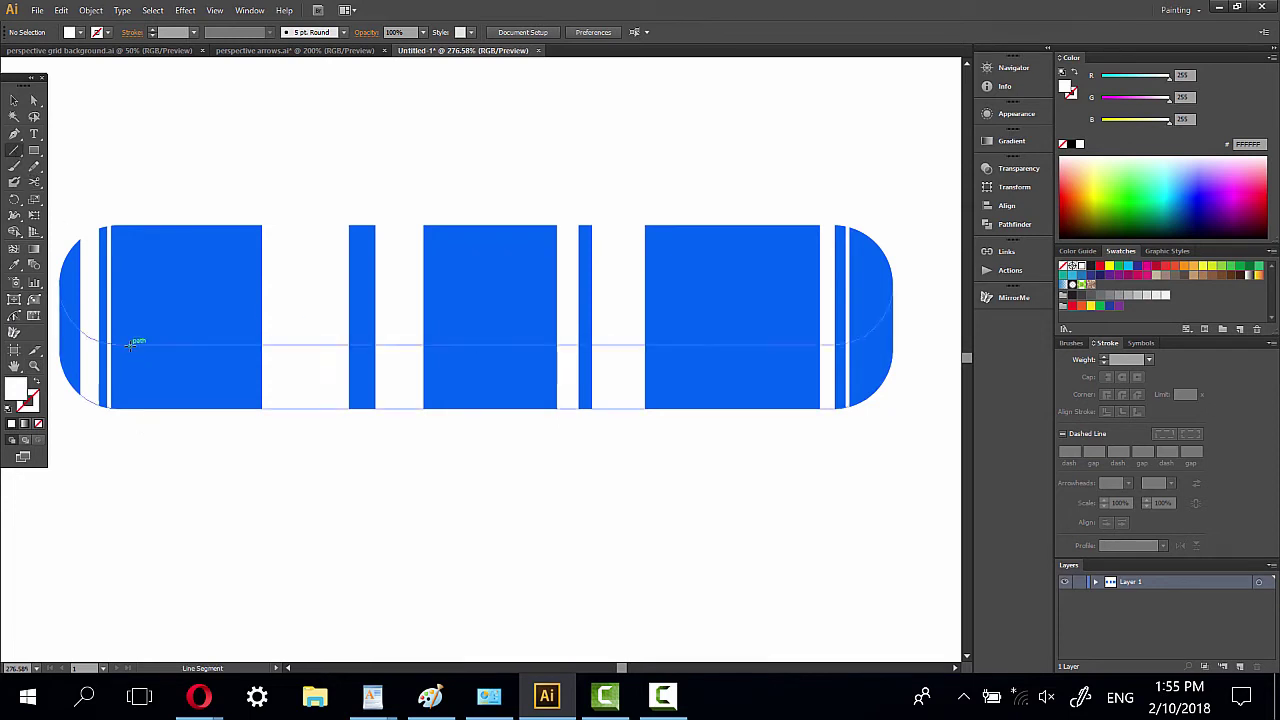
left_click_drag(130, 343, 901, 335)
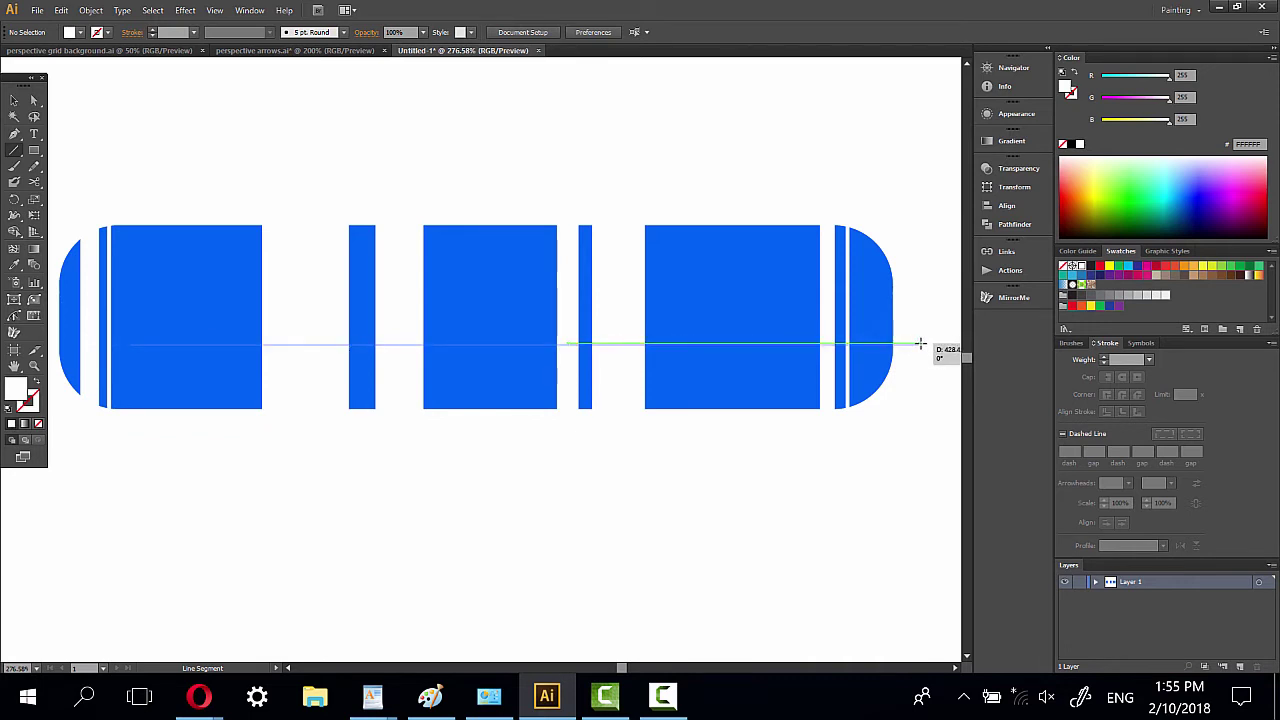
left_click_drag(901, 335, 920, 345)
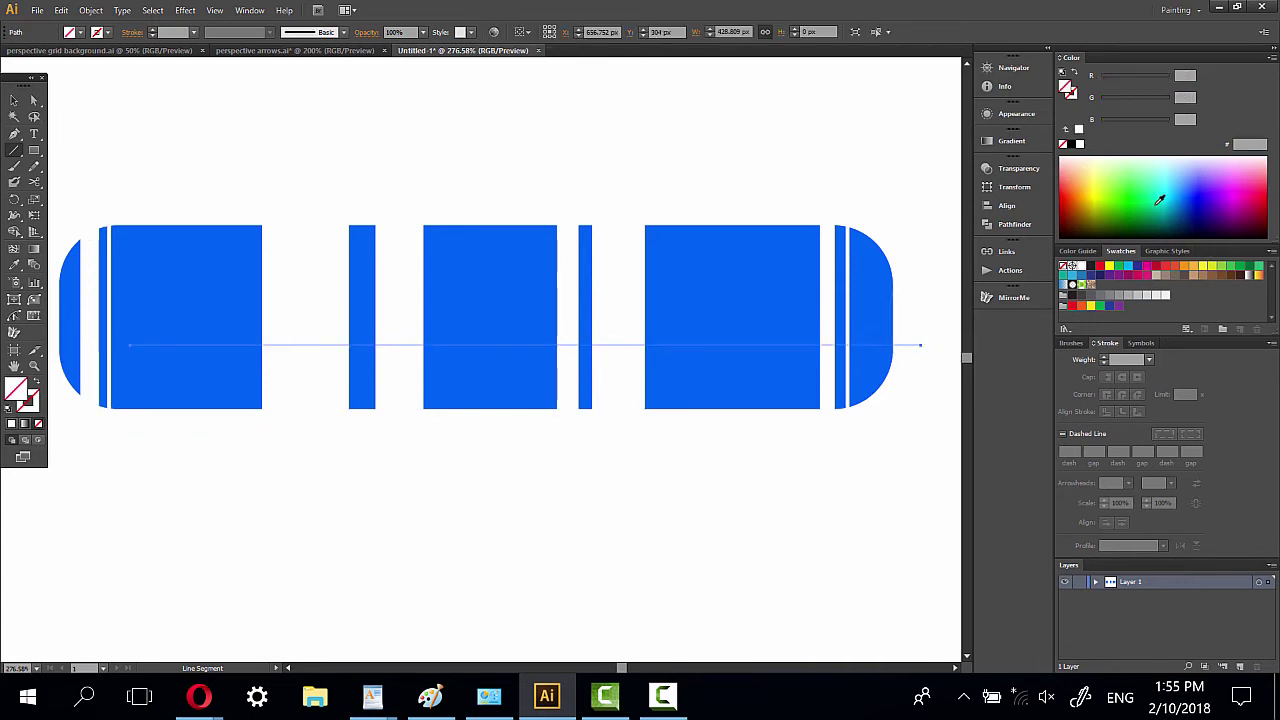
left_click(1152, 197)
left_click(34, 100)
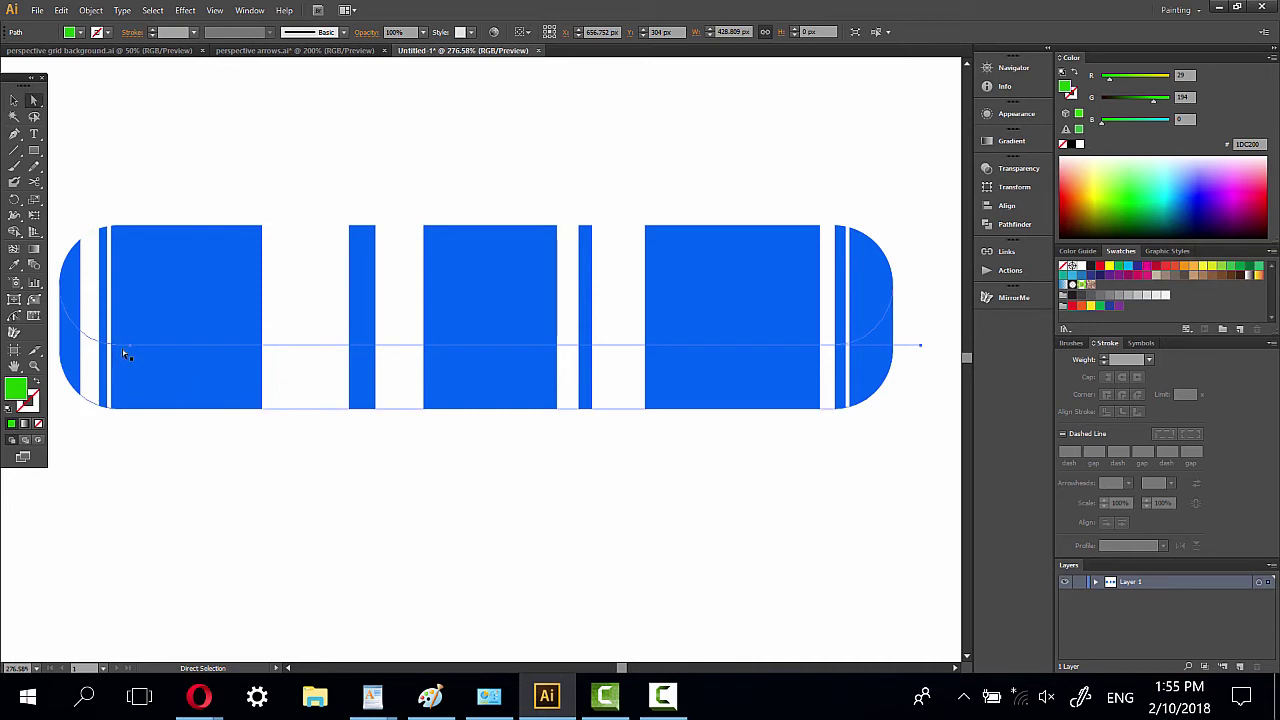
left_click_drag(131, 351, 75, 350)
left_click(240, 449)
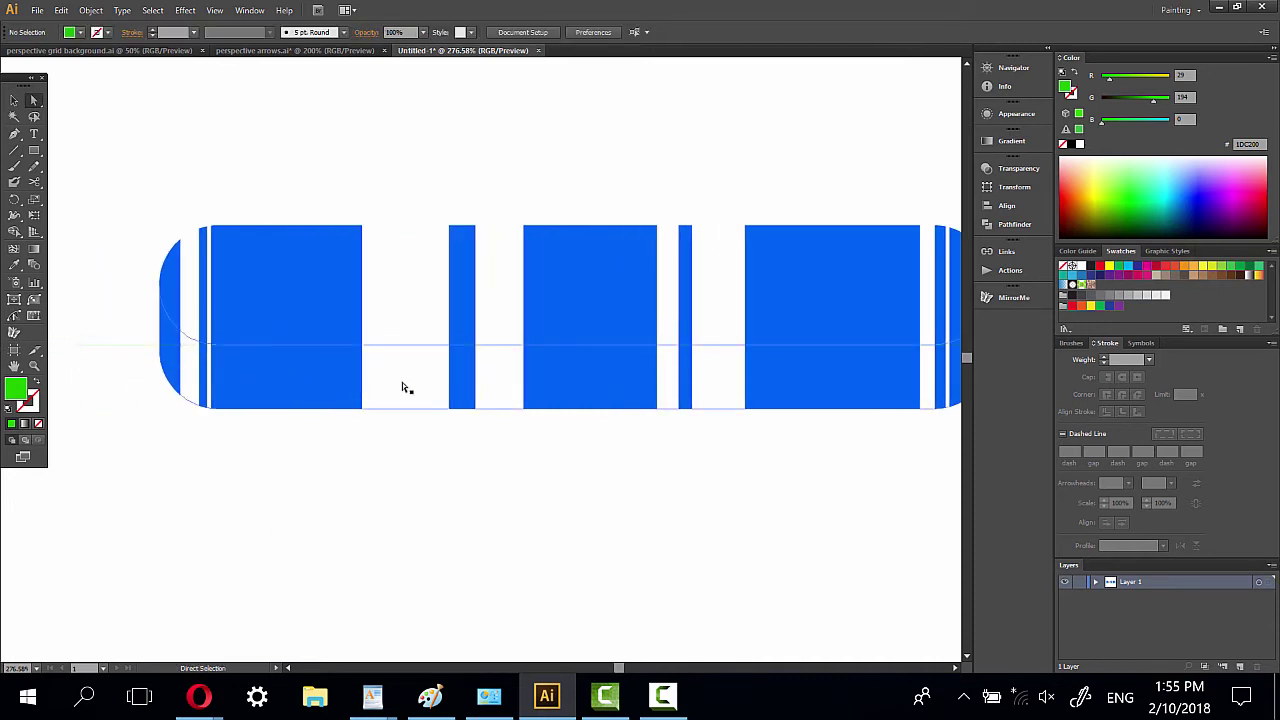
left_click_drag(641, 490, 590, 528)
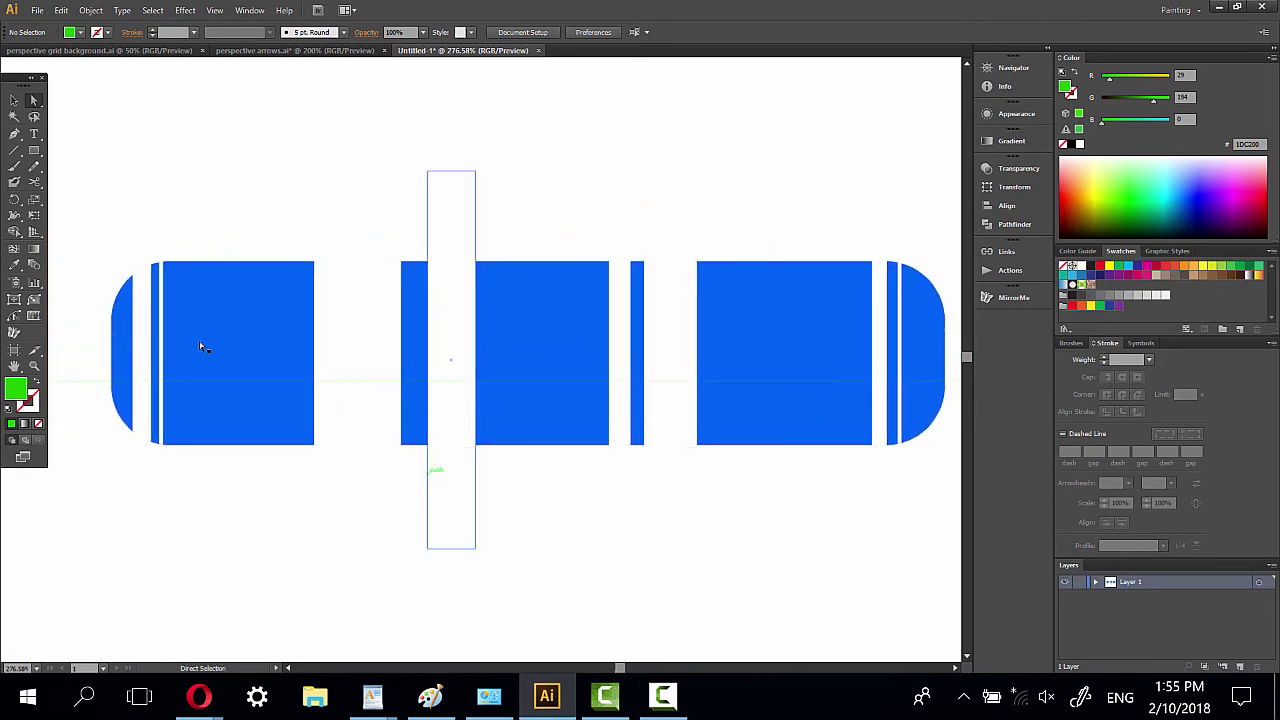
Step: Select all white strips plus the seam line and apply Pathfinder Divide
left_click(15, 118)
left_click(360, 340)
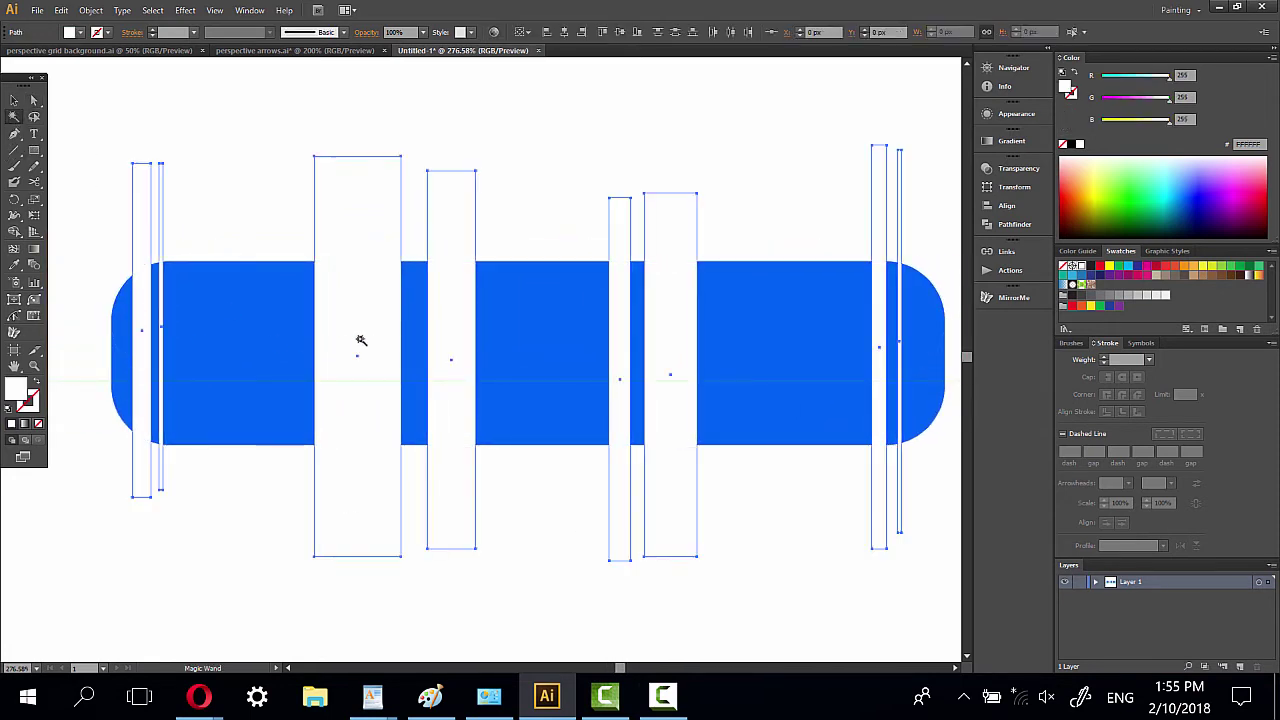
left_click(14, 100)
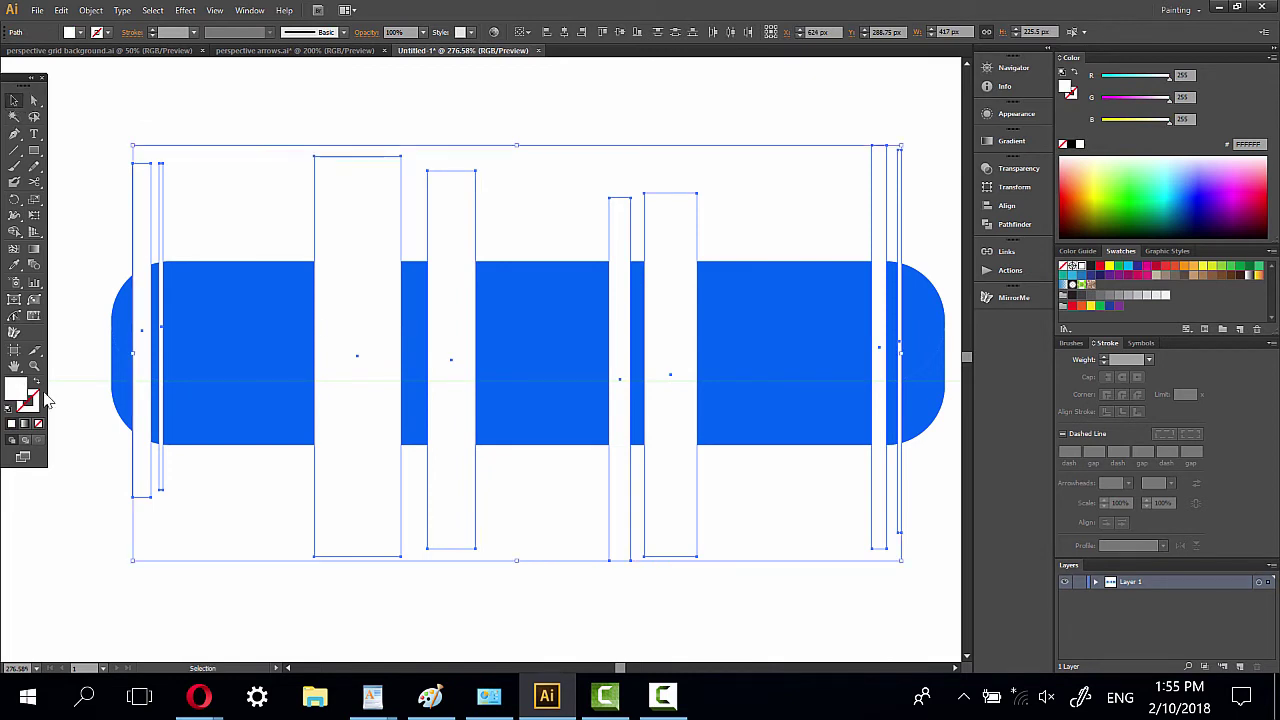
left_click(82, 380, "shift")
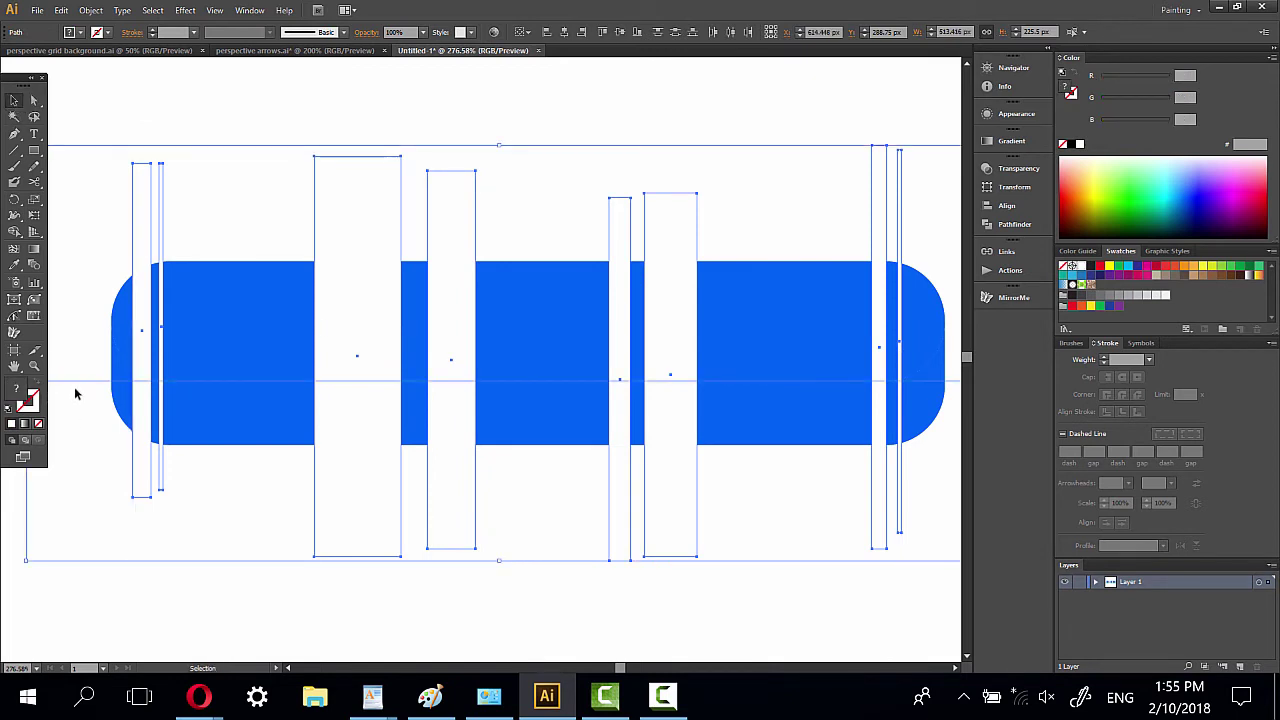
left_click(250, 10)
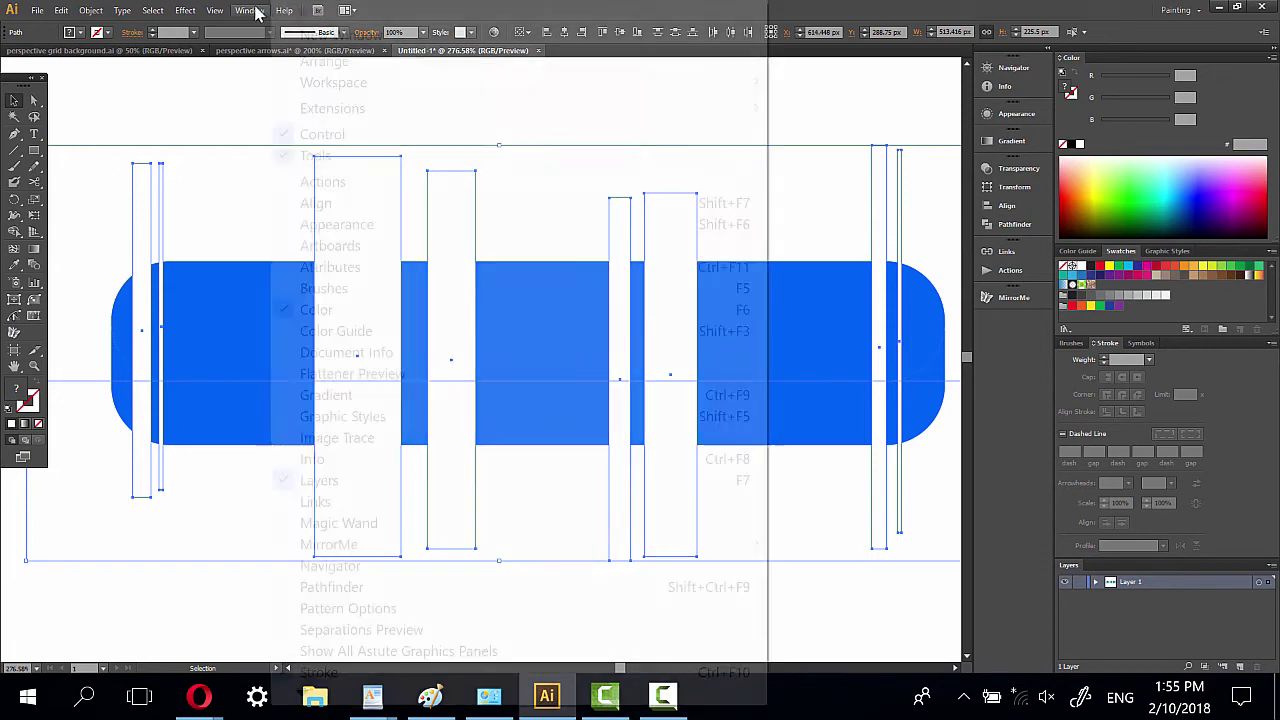
left_click(338, 589)
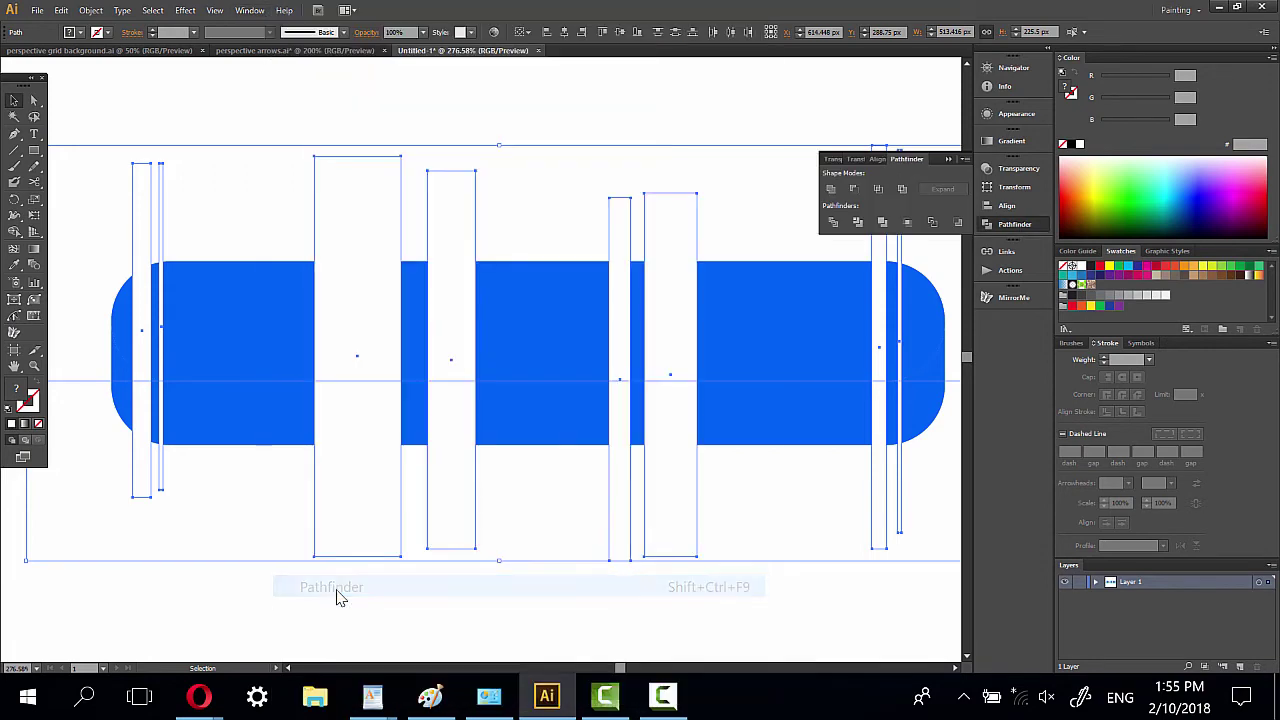
left_click(833, 222)
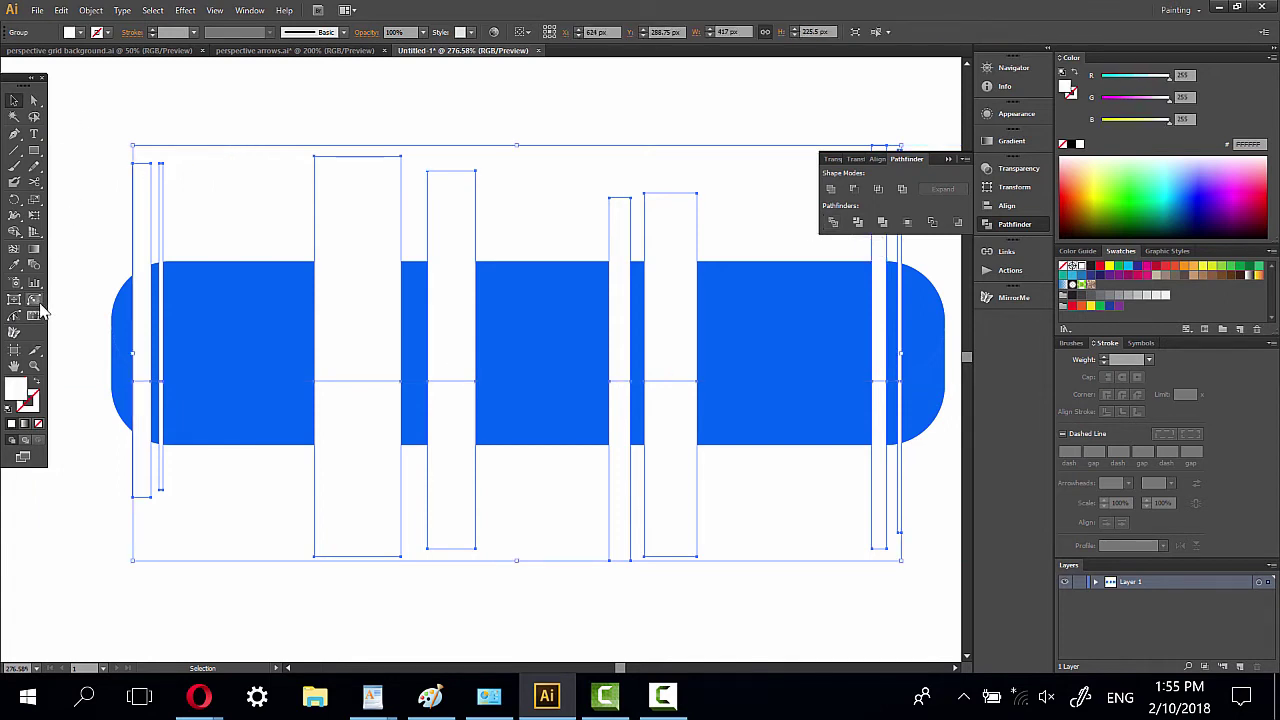
left_click(33, 366)
left_click(517, 334, "alt")
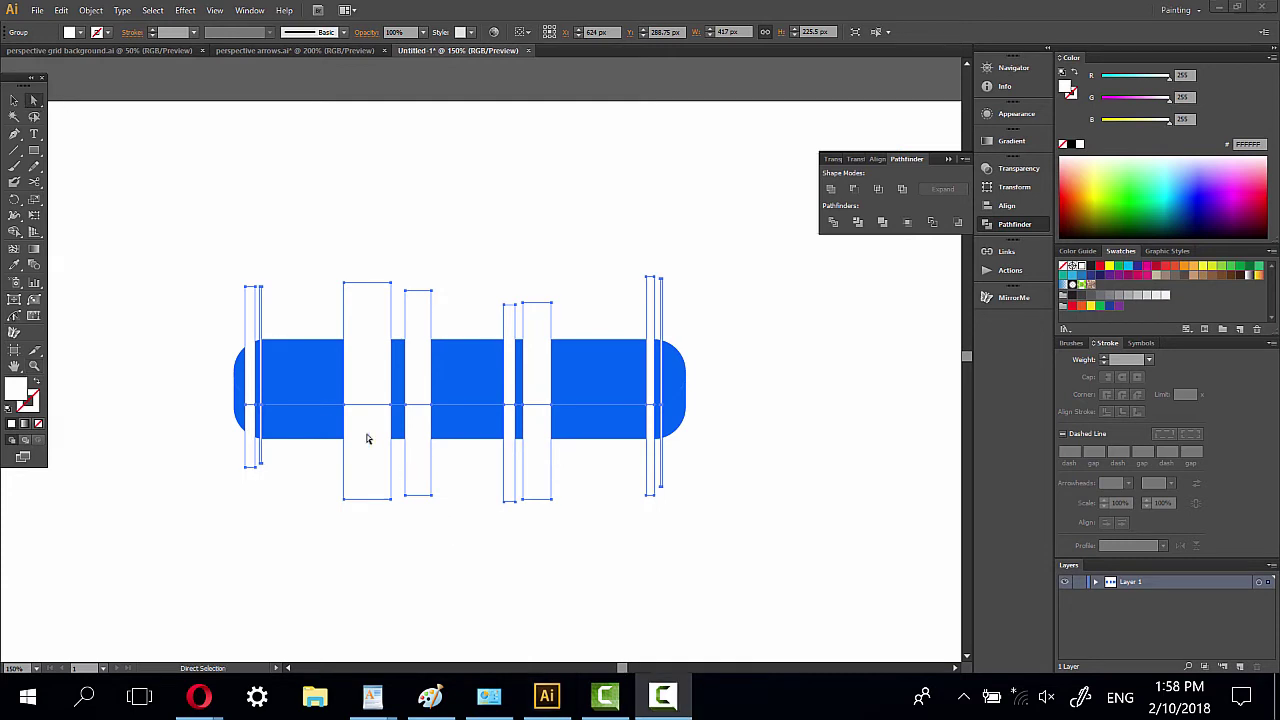
Step: Select the stripe tops and skew them right with Free Transform into diagonal stripes
left_click(439, 256)
left_click_drag(158, 217, 760, 329)
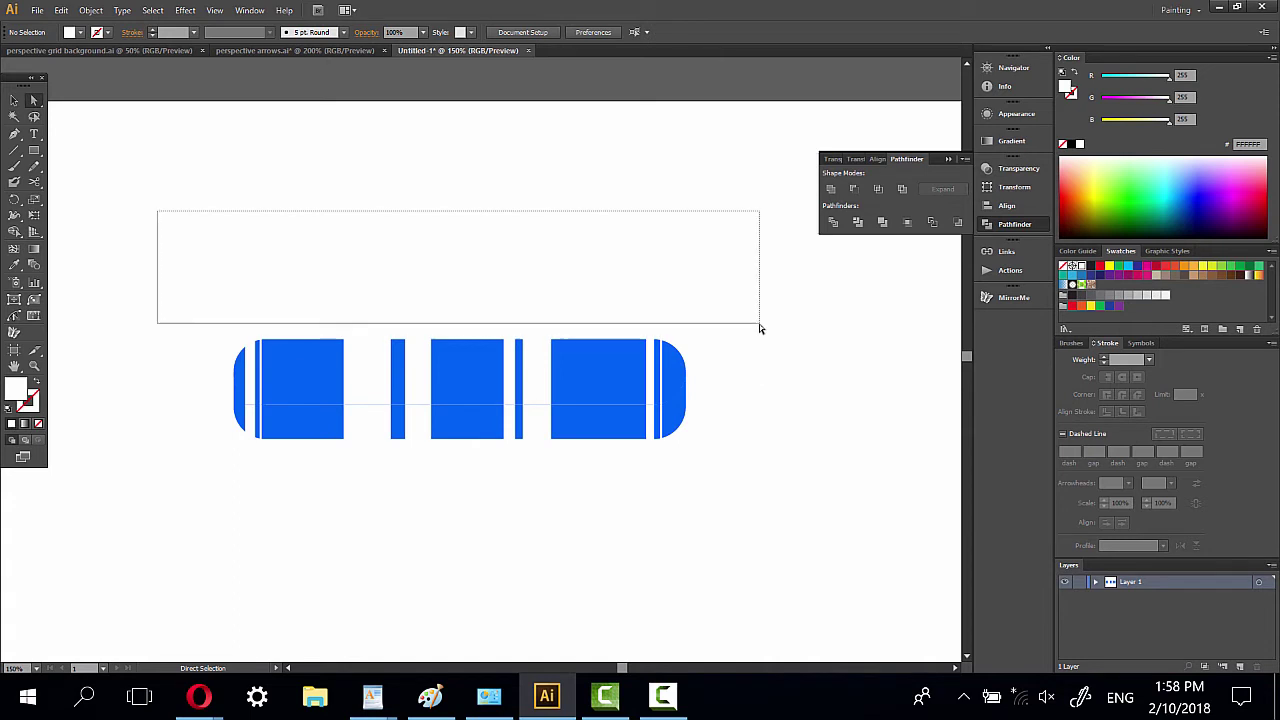
left_click(31, 222)
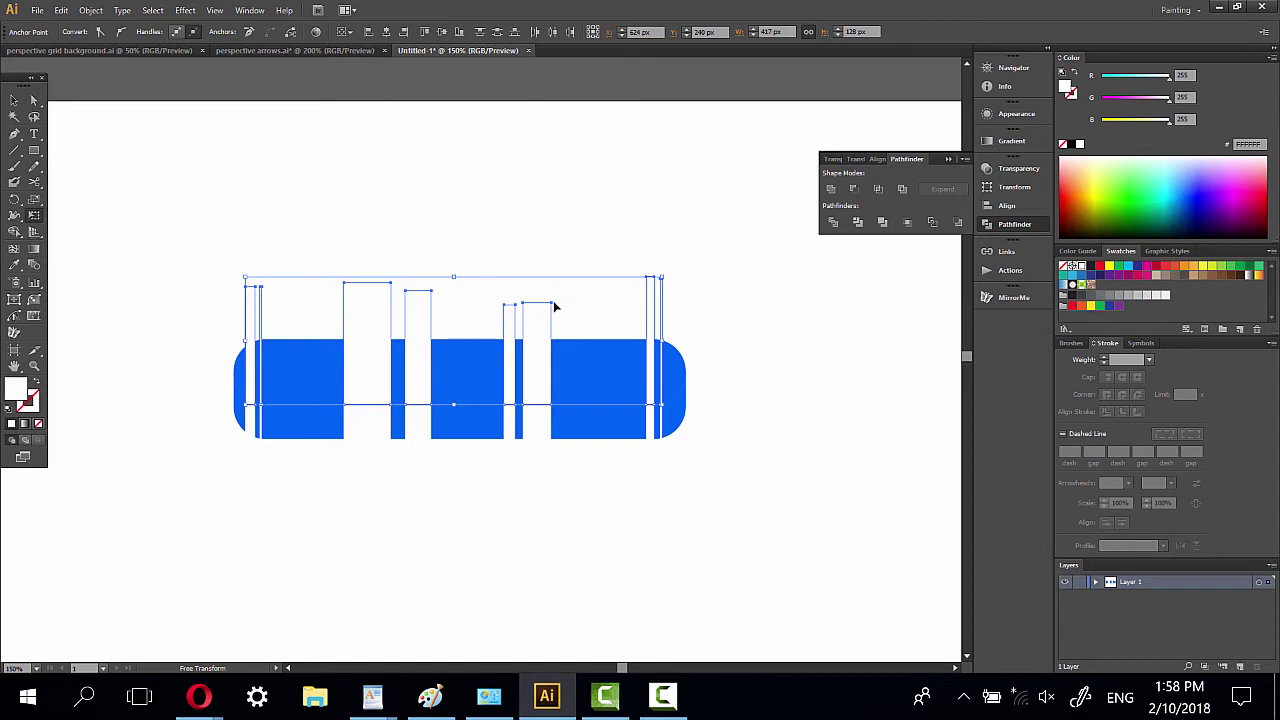
left_click_drag(553, 306, 685, 313)
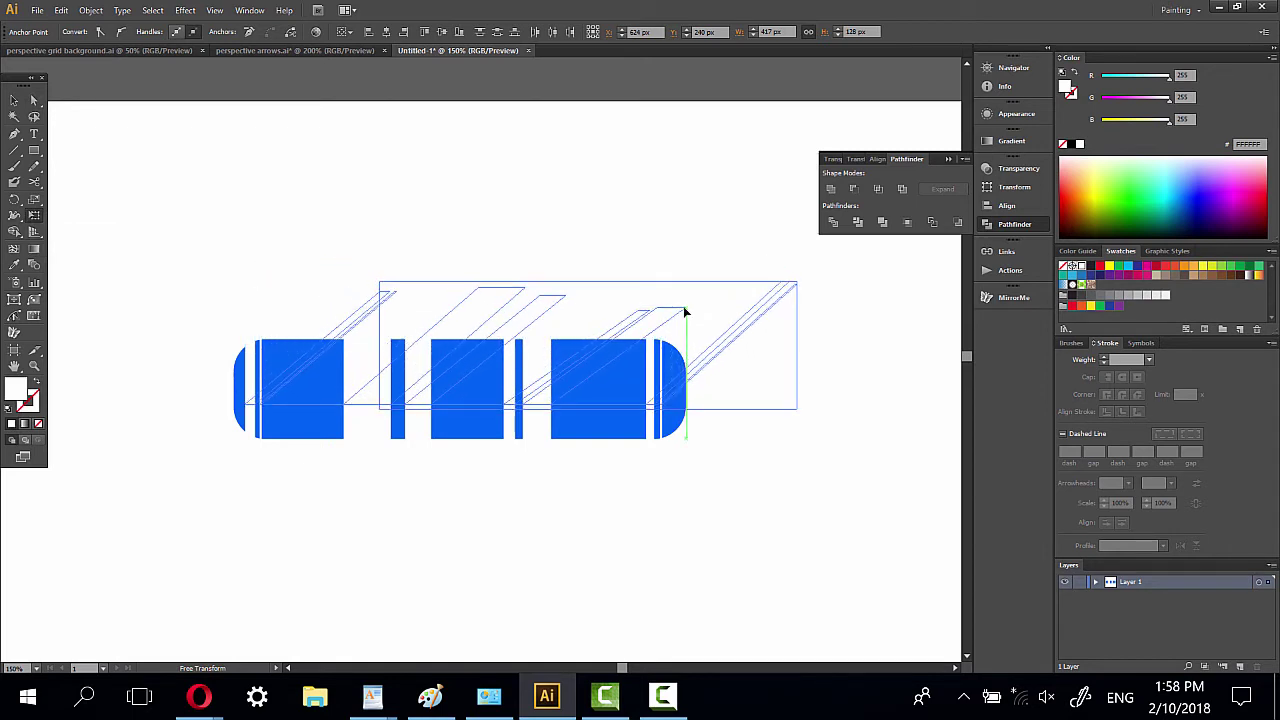
left_click_drag(685, 313, 685, 317)
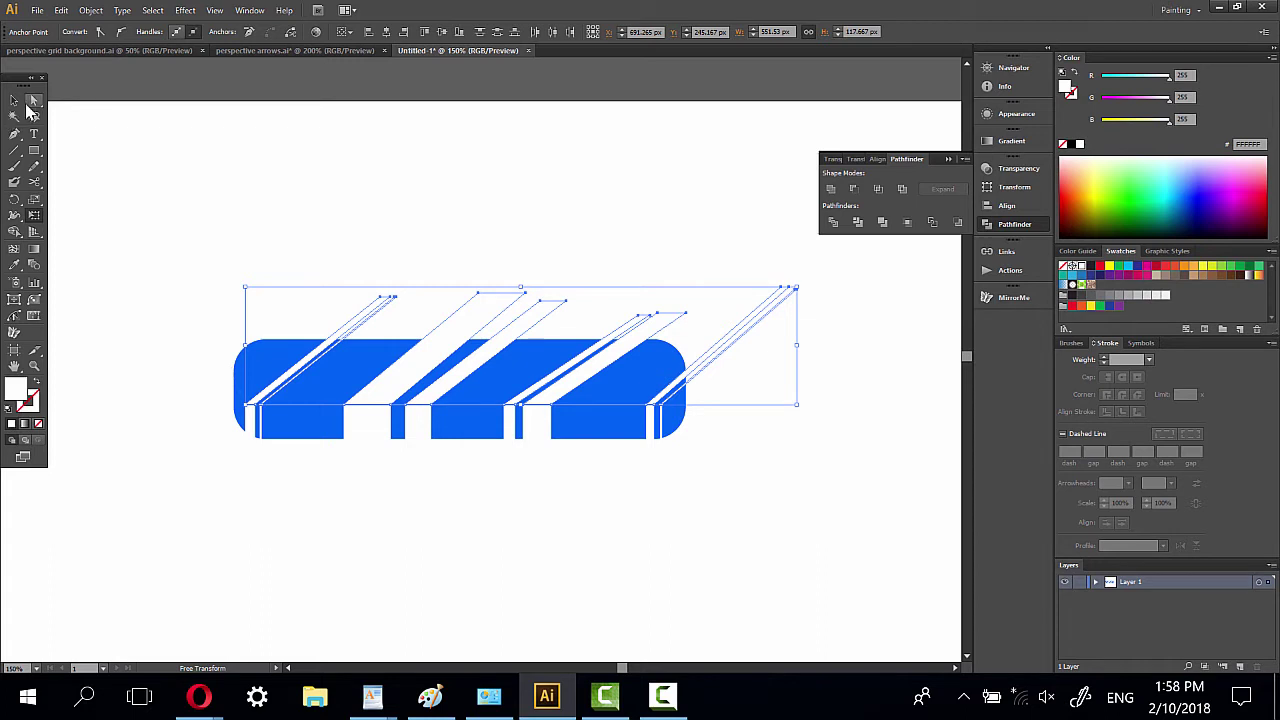
left_click(33, 102)
left_click(88, 230)
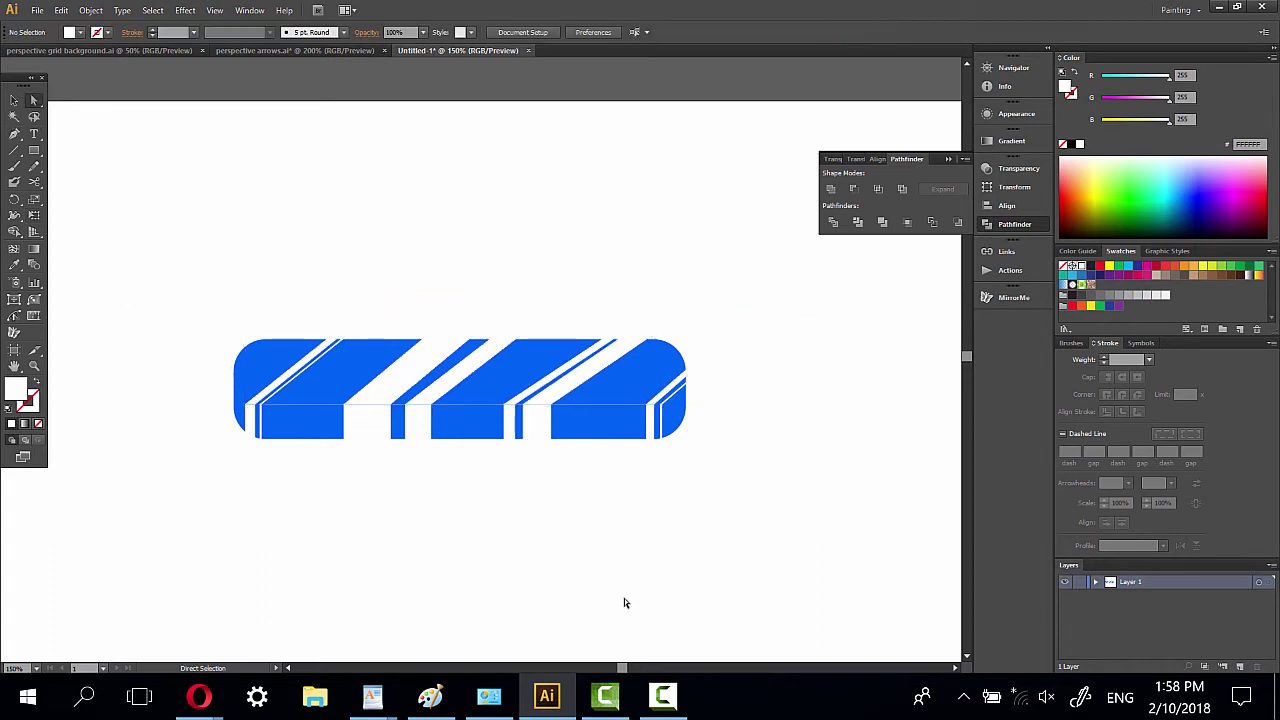
left_click_drag(165, 295, 818, 538)
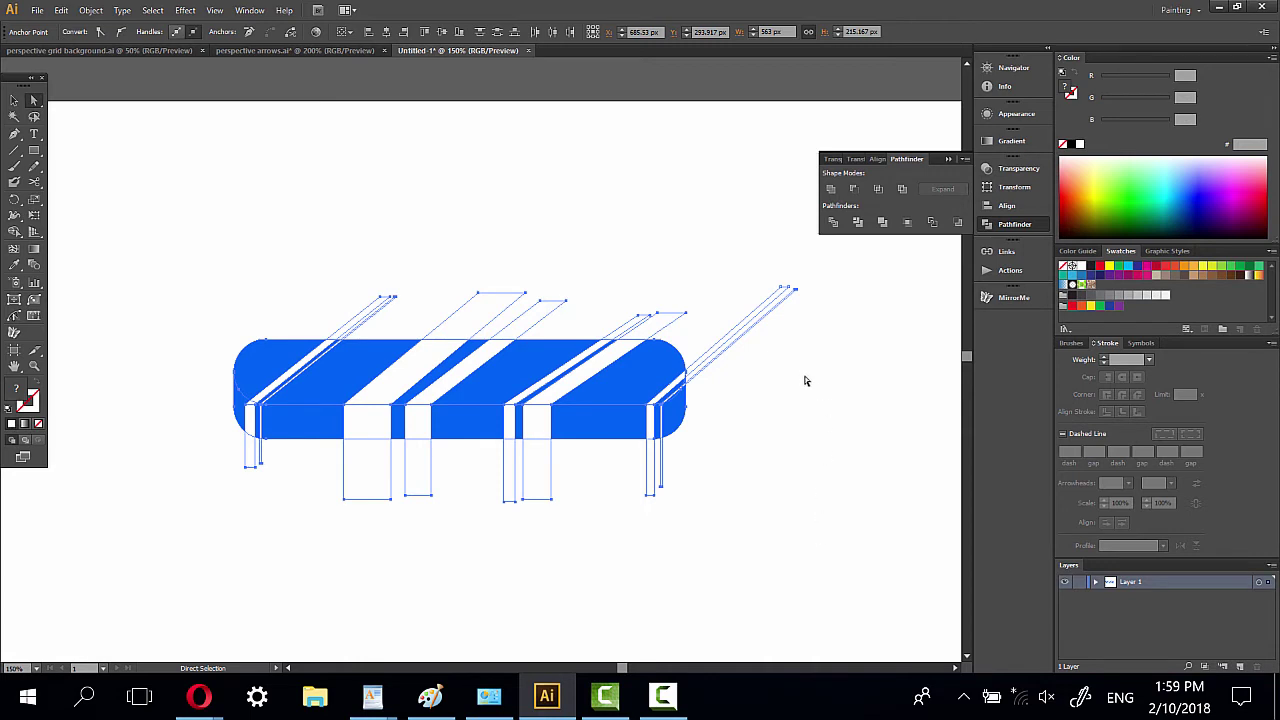
Step: With Shape Builder, Alt-drag away the stripe pieces below the bar and the slivers above and right
left_click(151, 298)
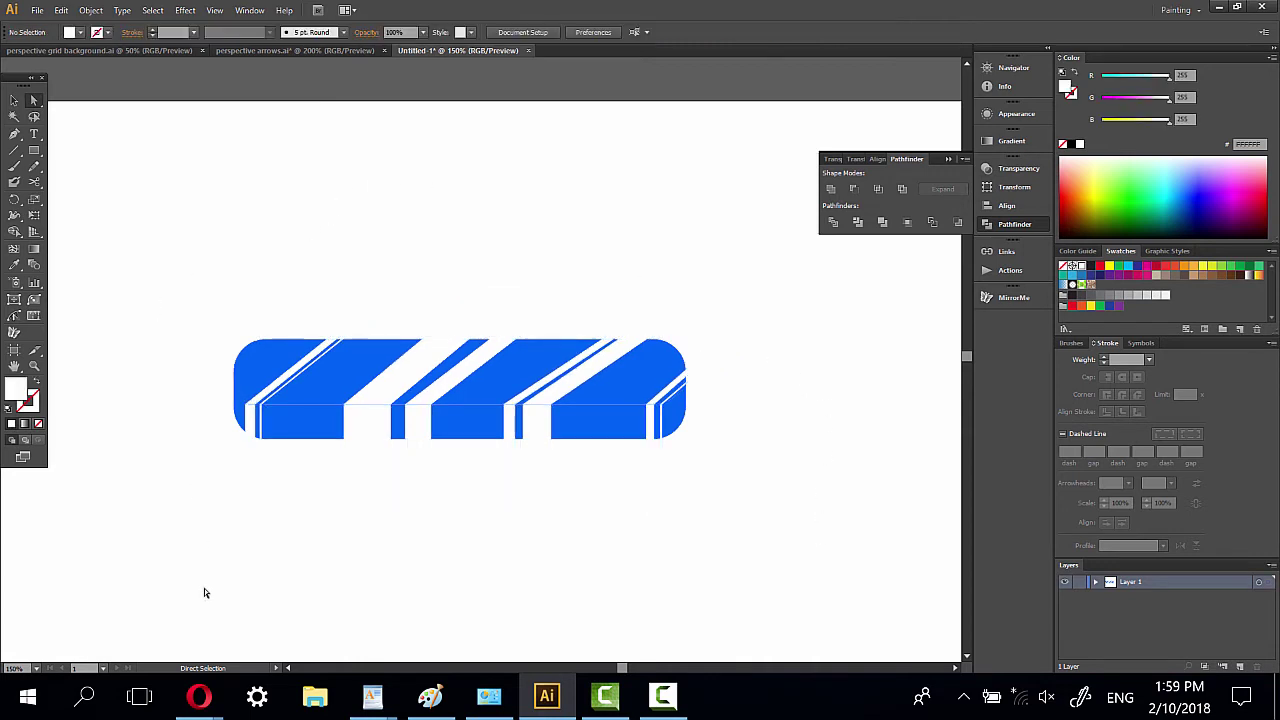
left_click_drag(126, 252, 756, 538)
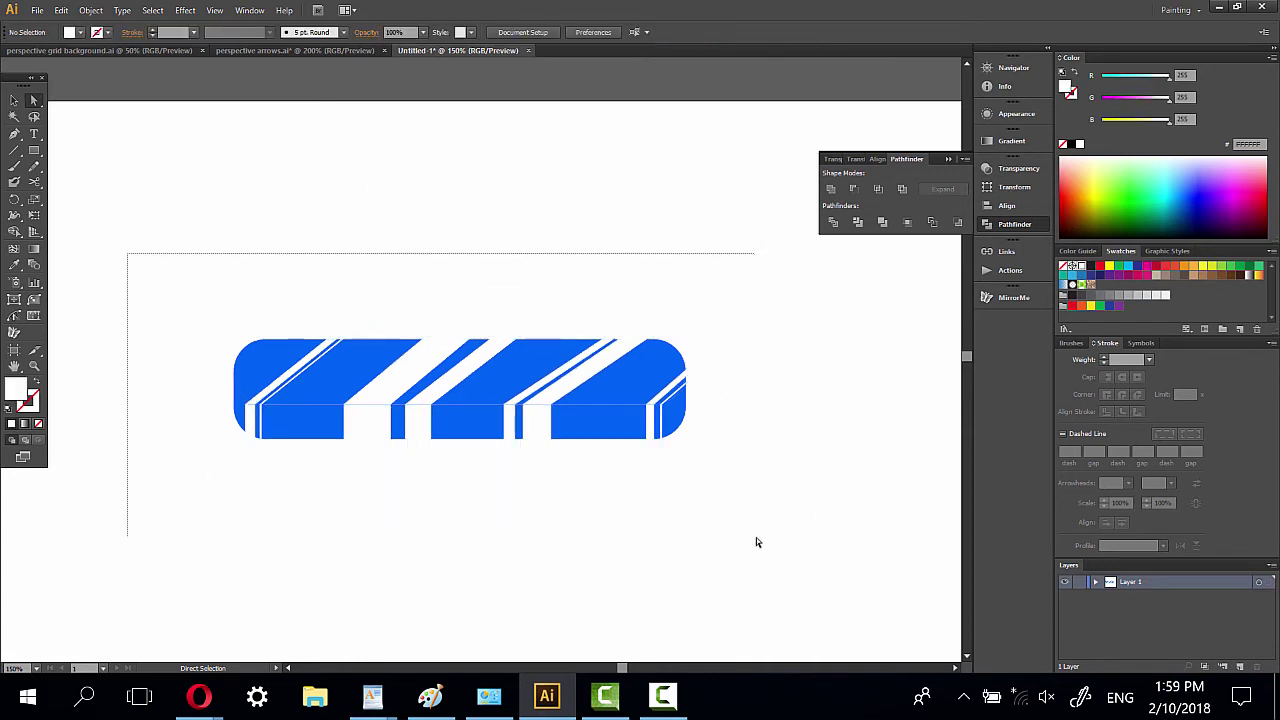
left_click(13, 233)
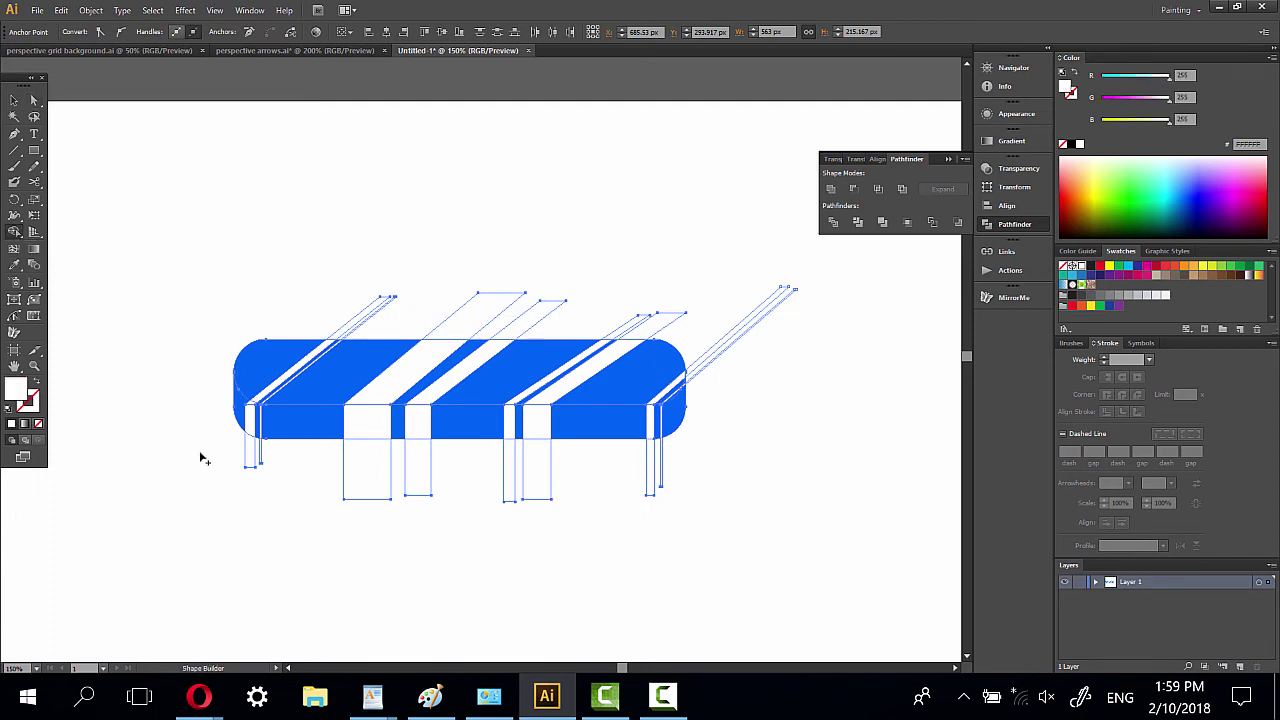
left_click_drag(224, 454, 725, 452)
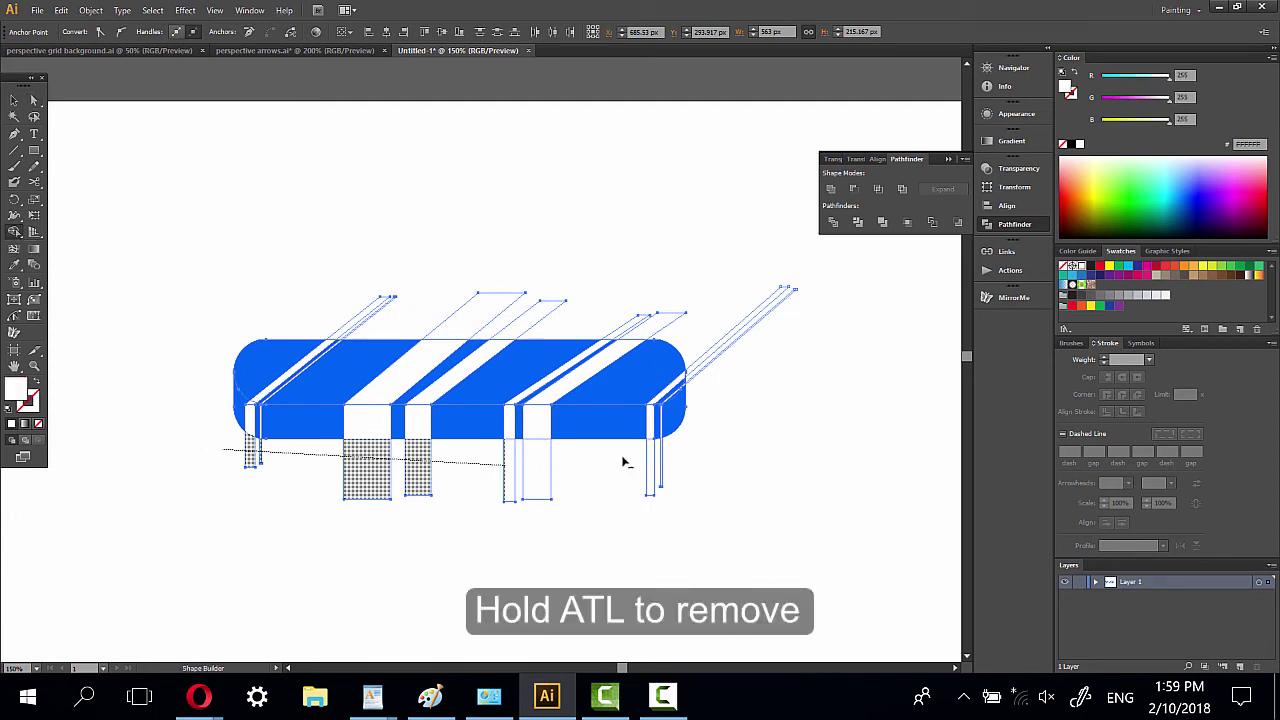
left_click_drag(303, 315, 786, 326)
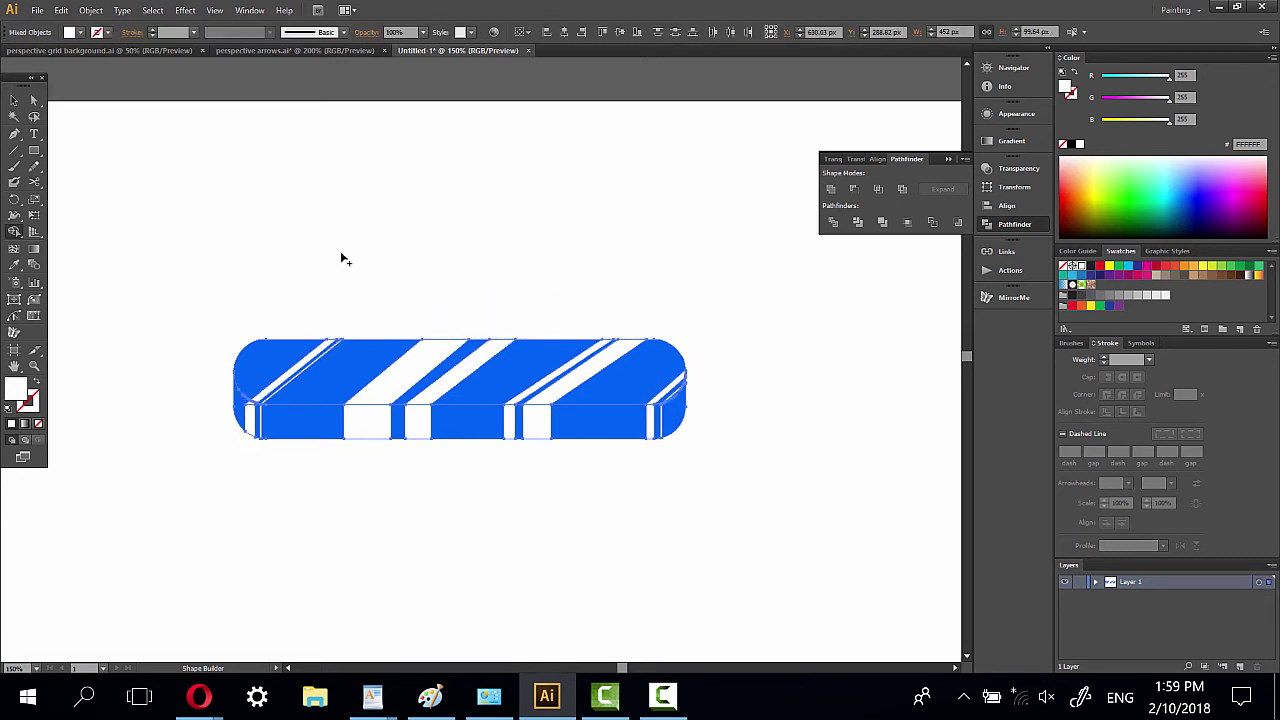
left_click(33, 100)
left_click(432, 522)
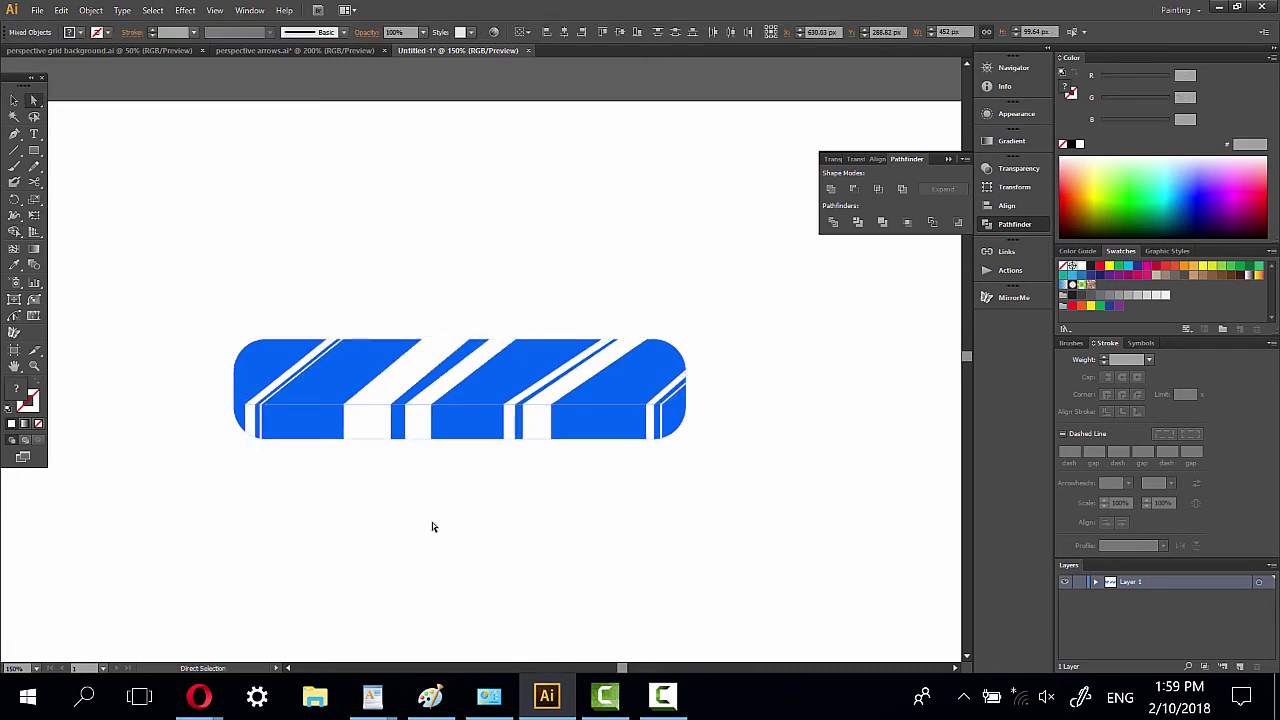
Step: Select all the white stripes with the Magic Wand, set their opacity to 30%, then deselect
left_click(14, 117)
left_click(420, 354)
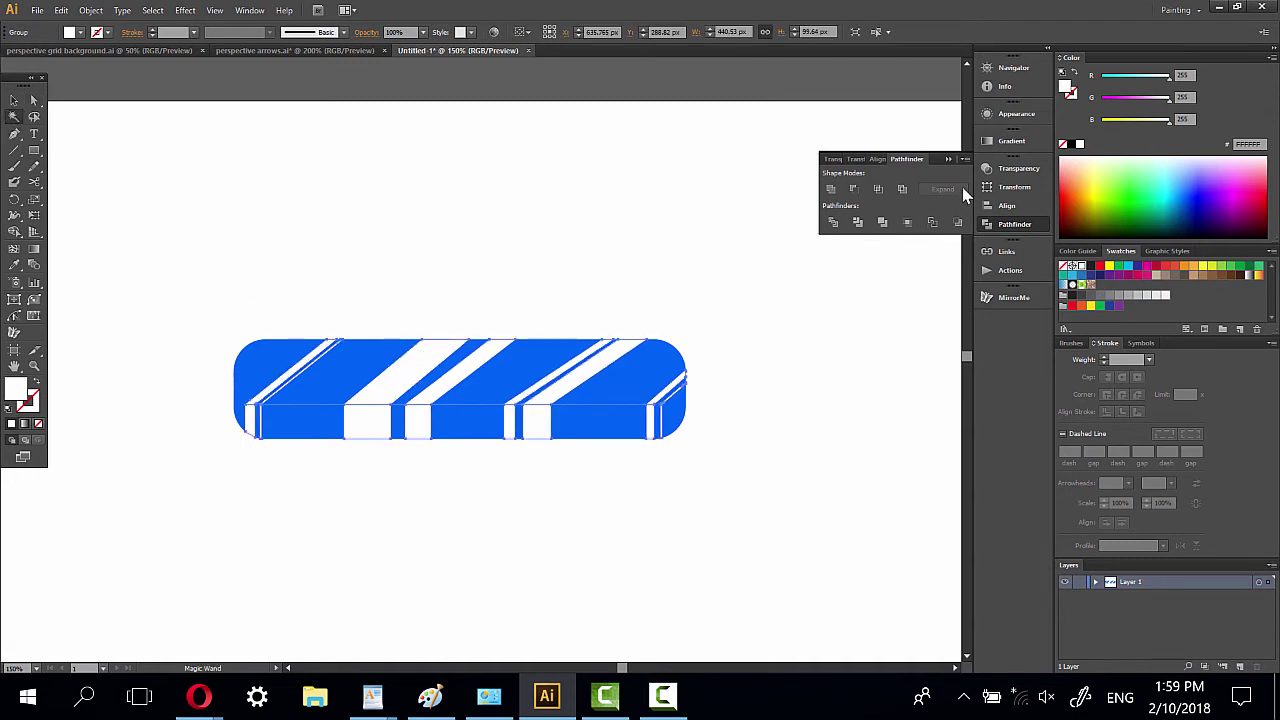
left_click(1005, 168)
left_click(964, 175)
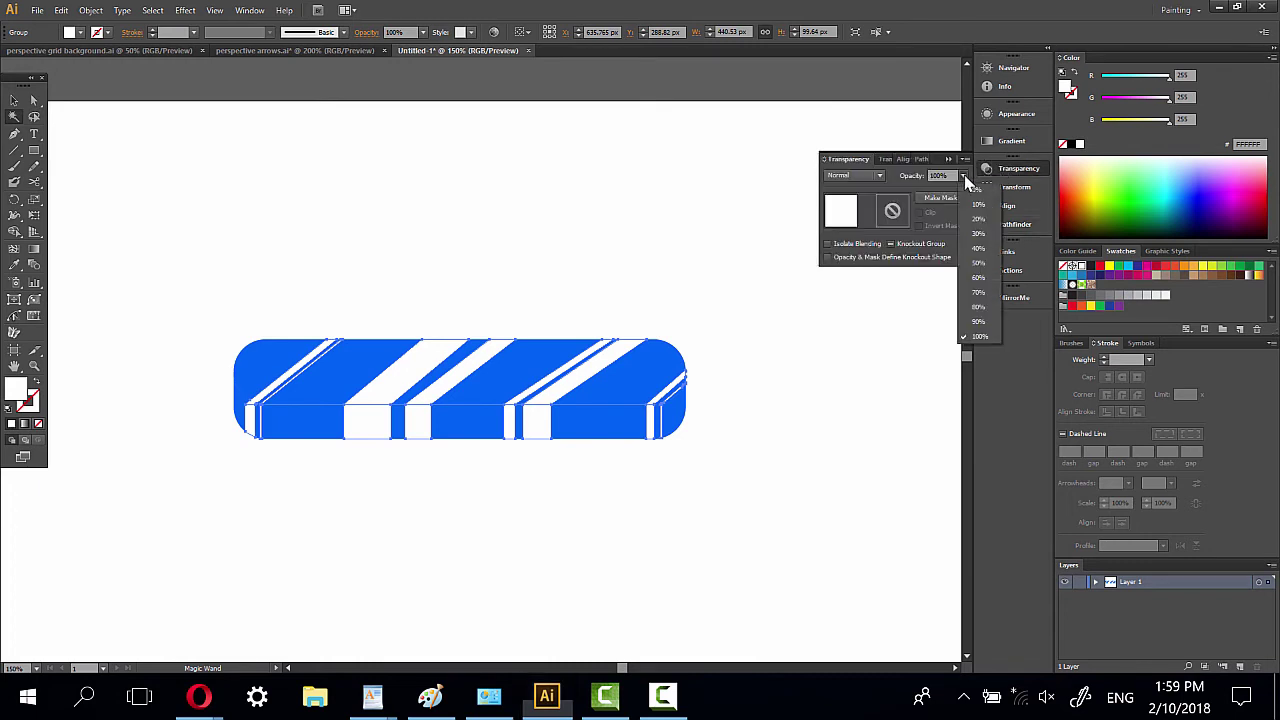
left_click(980, 248)
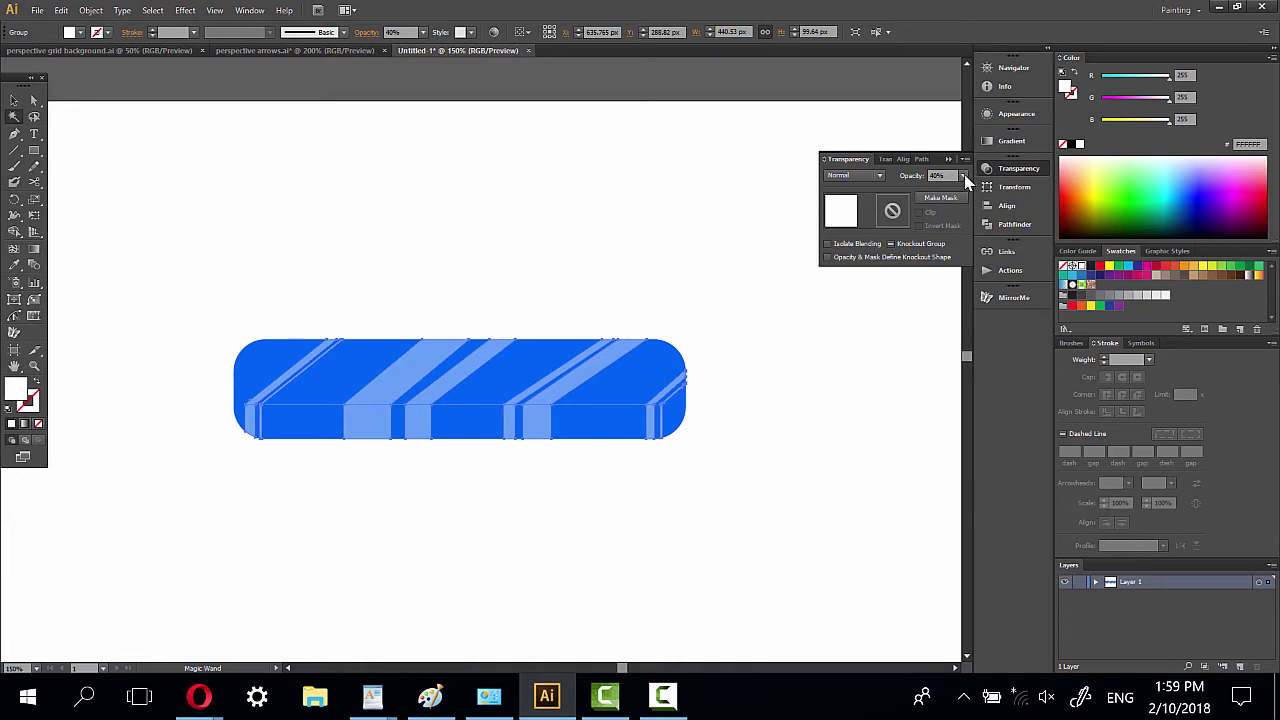
left_click(964, 175)
left_click(980, 233)
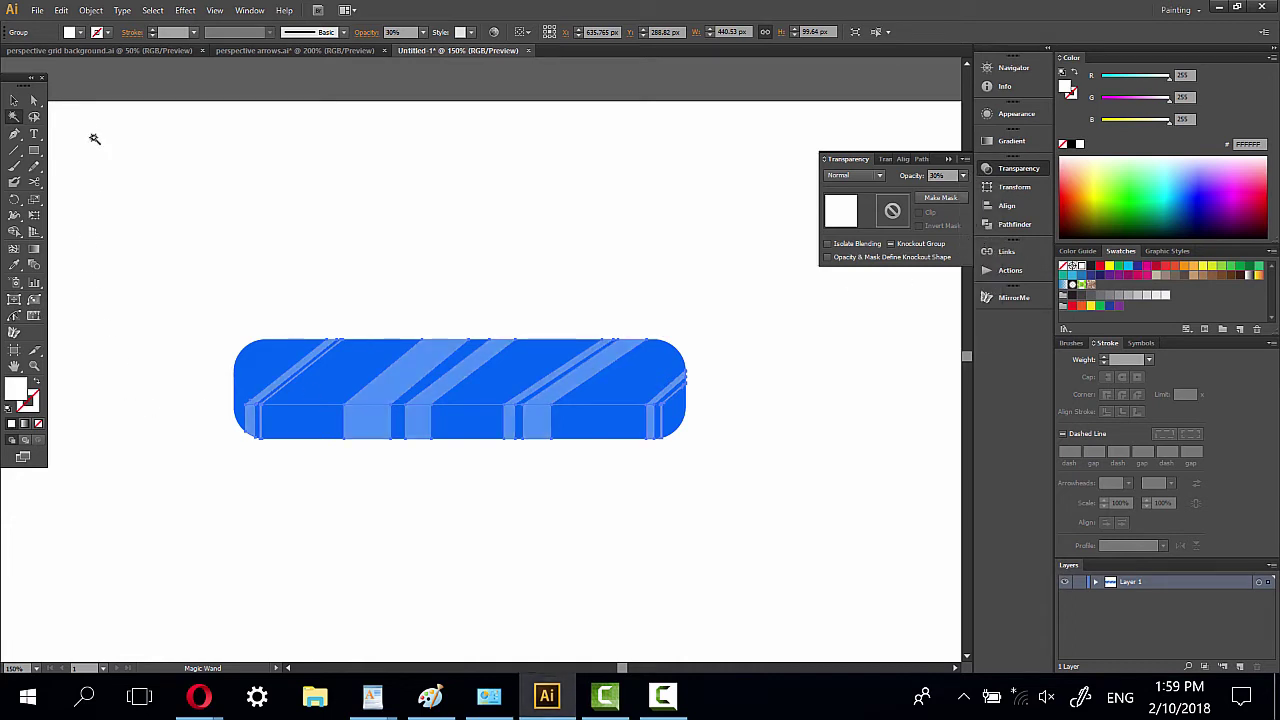
left_click(33, 101)
left_click(297, 456)
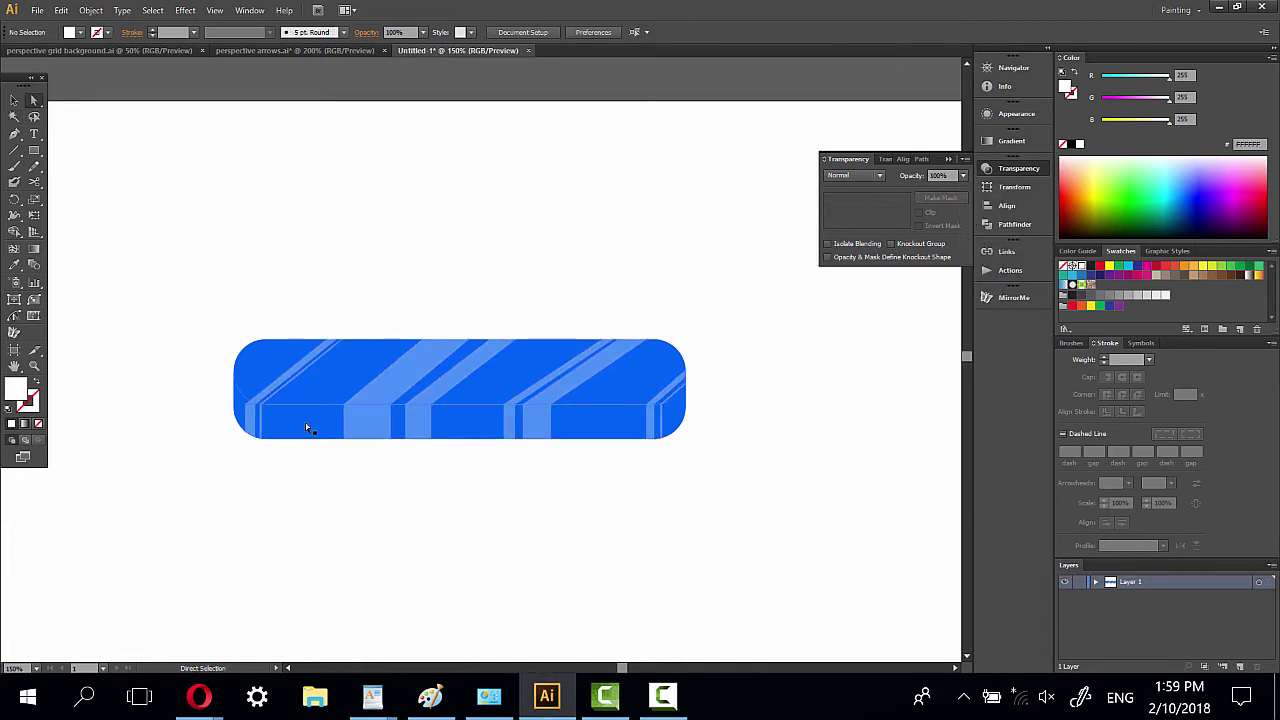
Step: Darken the bar's front side face to a deeper blue, HSB brightness about 79%
left_click(307, 428)
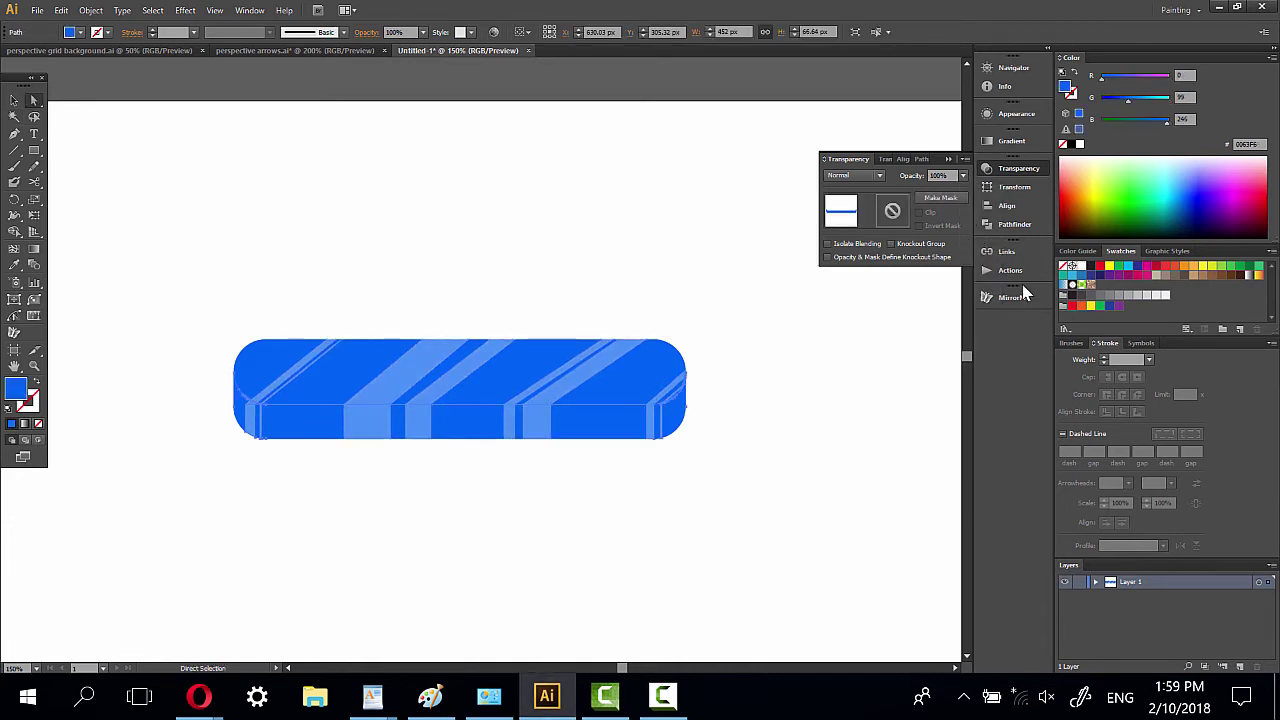
left_click(1271, 57)
left_click(1103, 132)
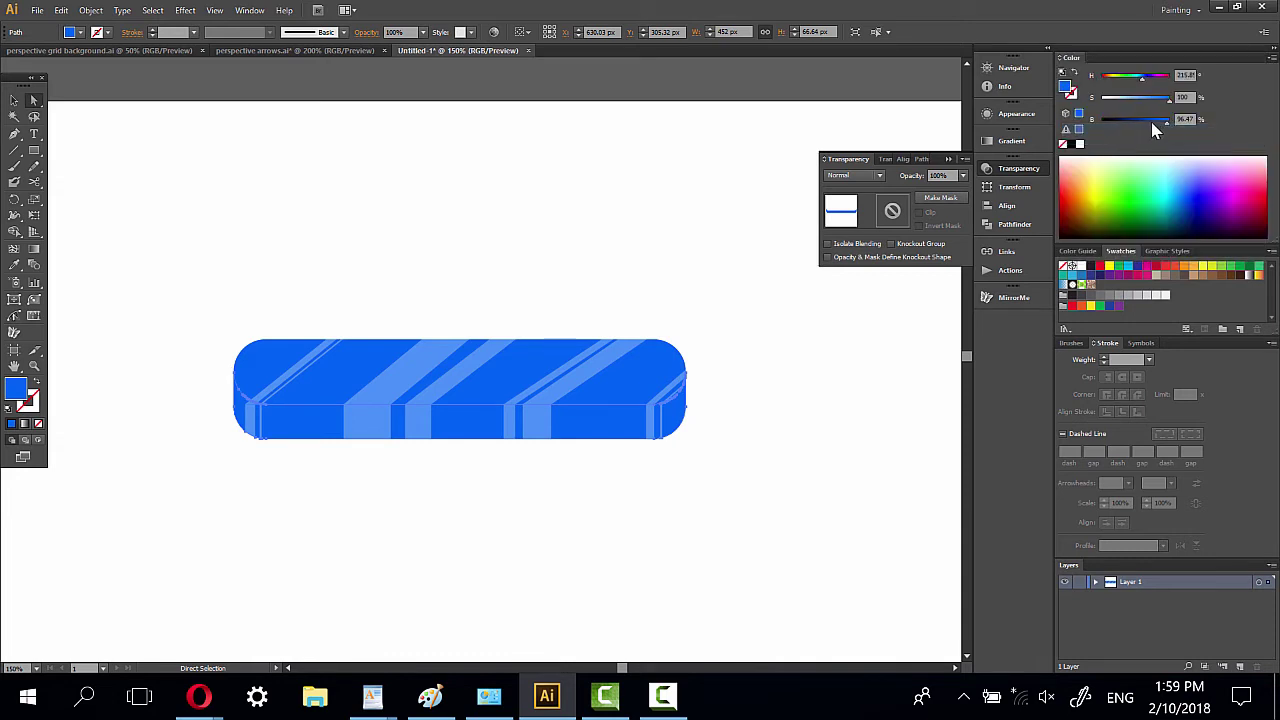
left_click_drag(1155, 130, 1160, 130)
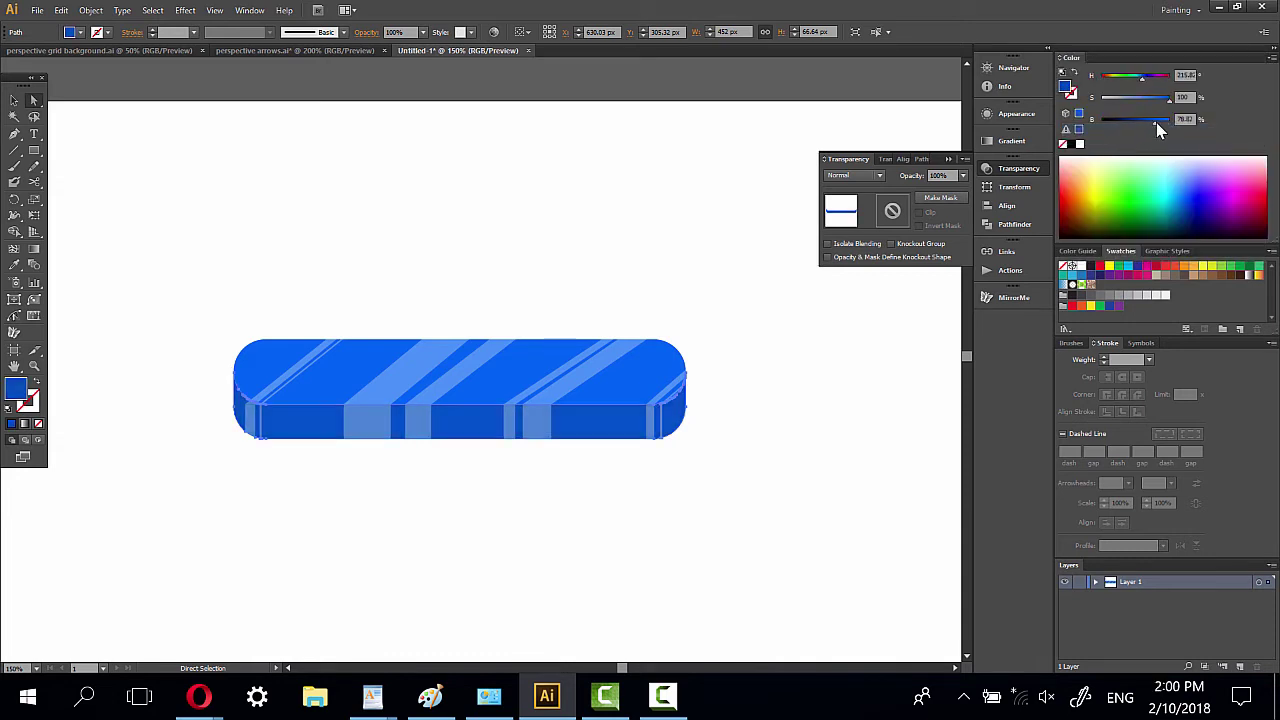
left_click(748, 477)
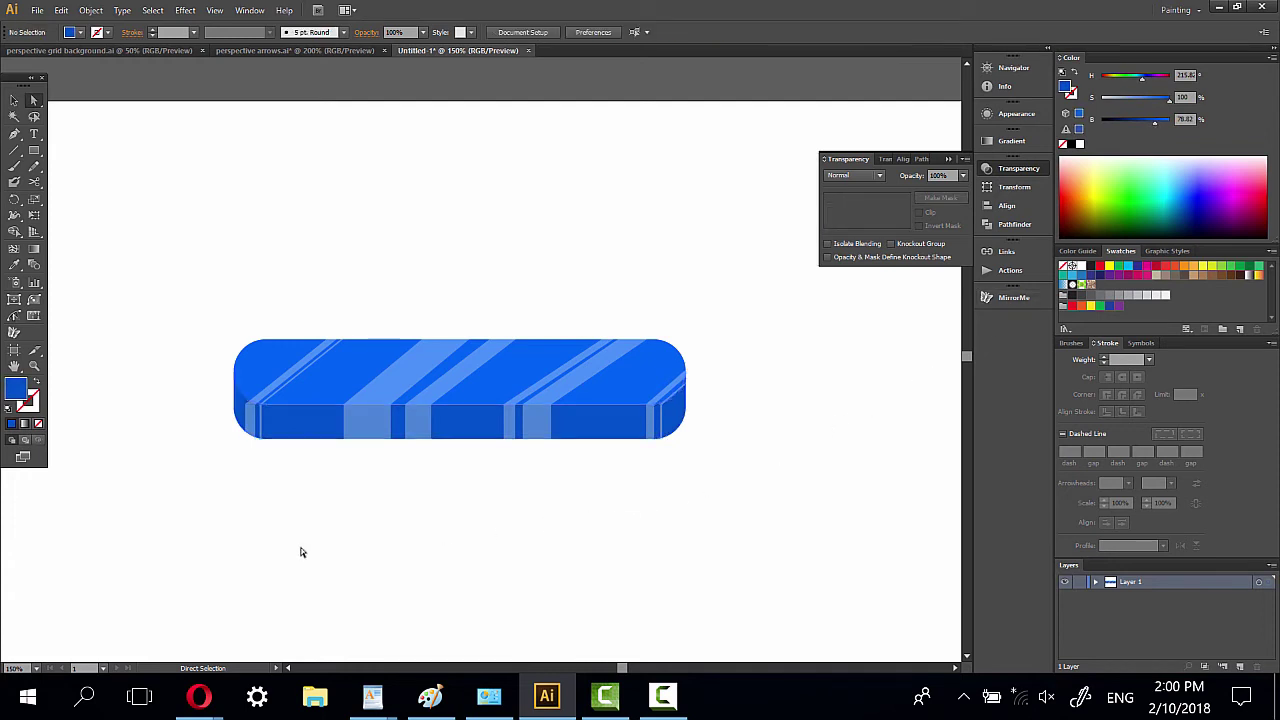
left_click(34, 366)
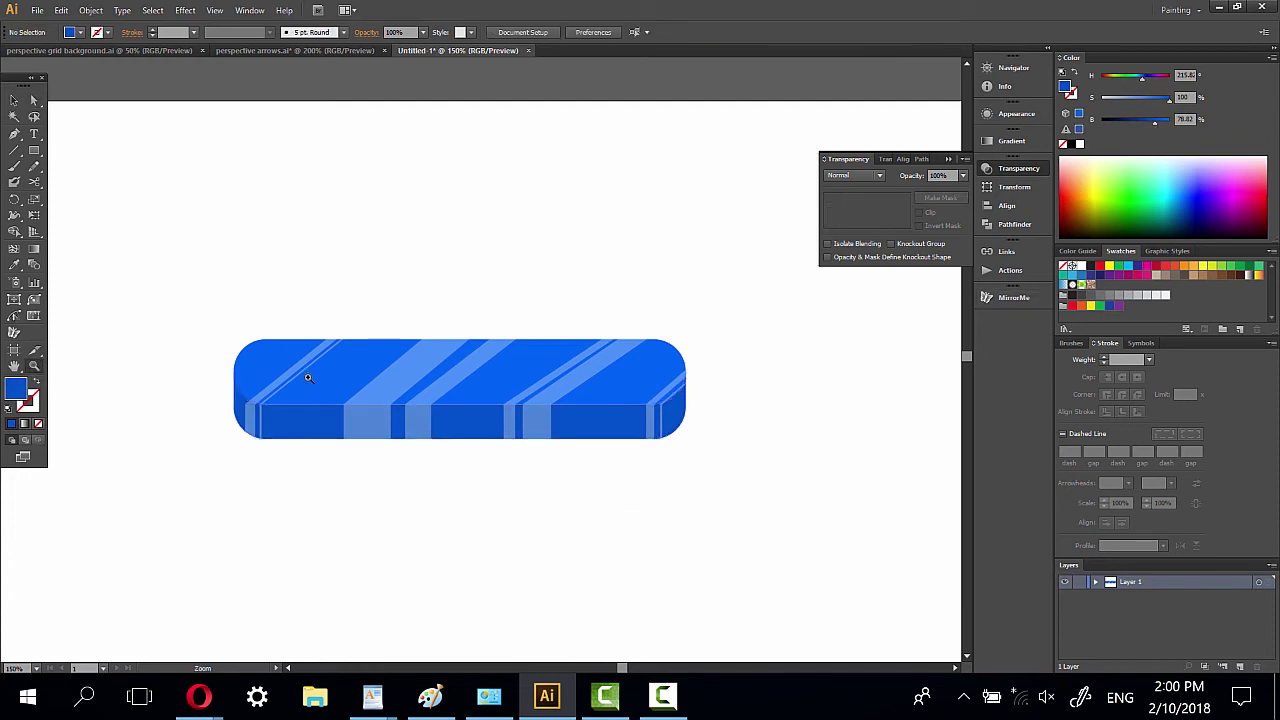
Step: Zoom to 400% on the bar's left end and select the top face
left_click_drag(324, 362, 567, 449)
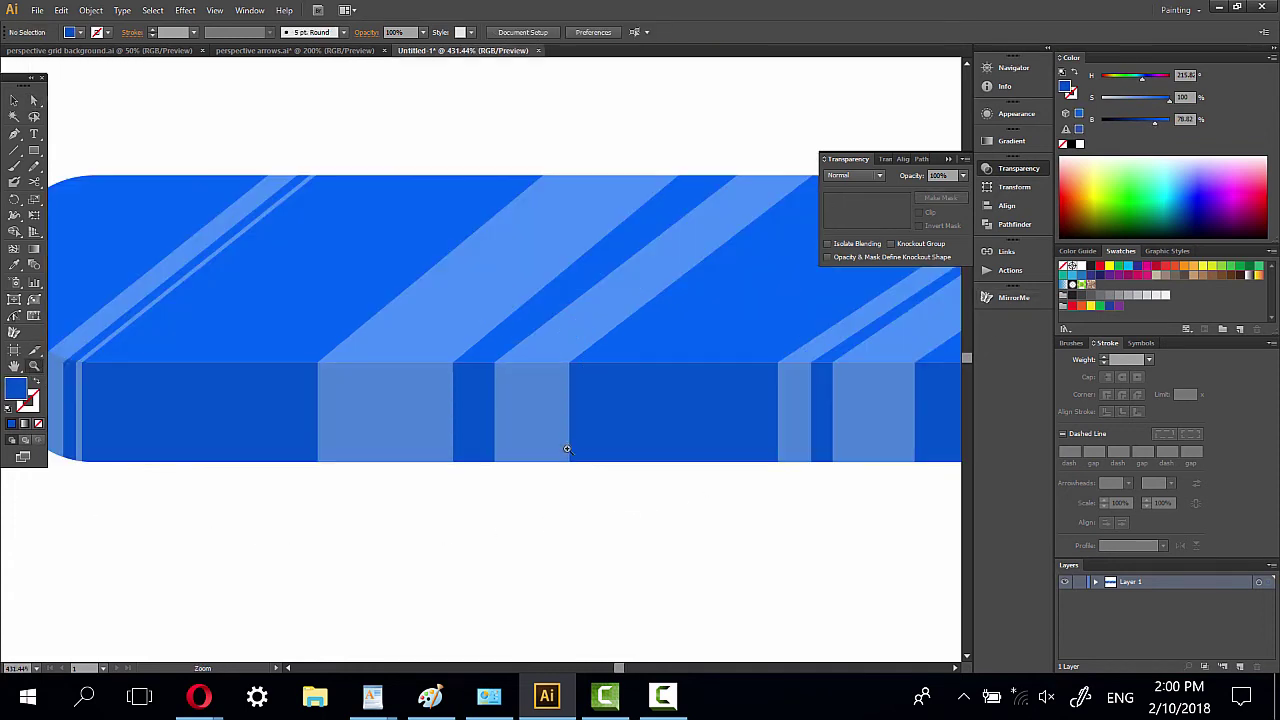
left_click(310, 374, "alt")
mouse_move(483, 400)
left_mouse_down()
mouse_move(337, 503)
mouse_move(474, 457)
mouse_move(375, 457)
left_mouse_up()
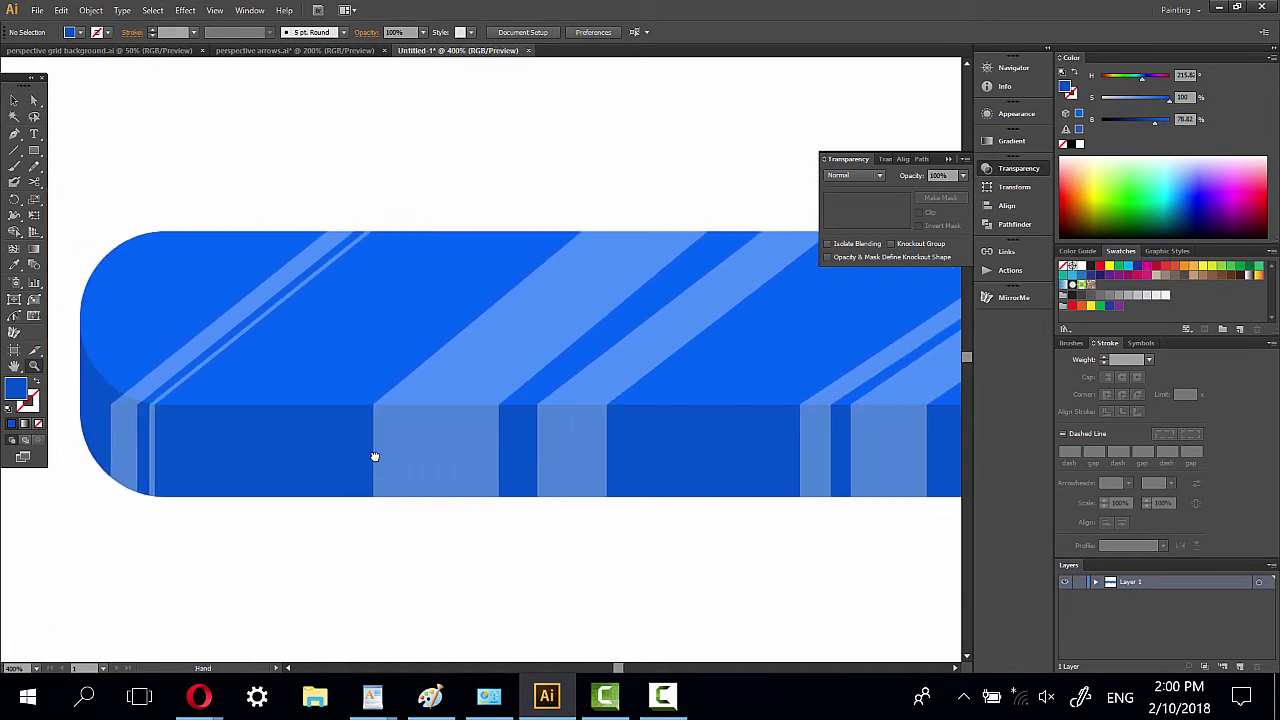
left_click(34, 100)
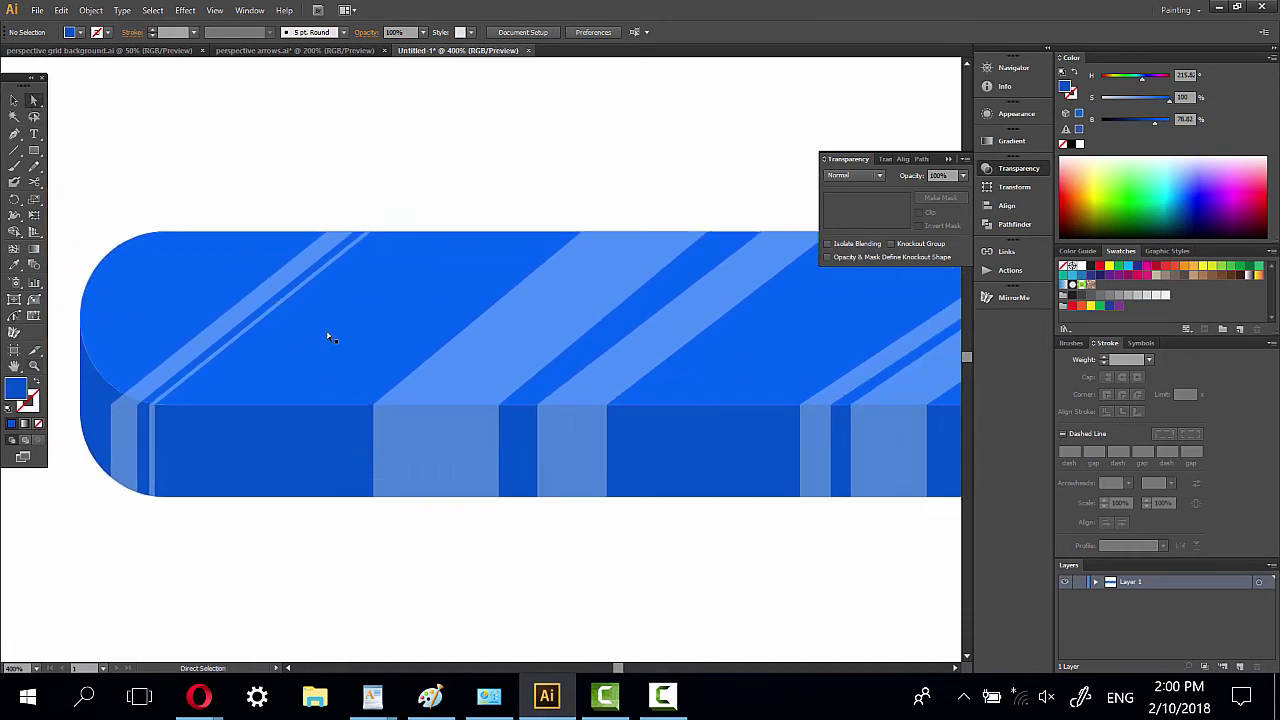
left_click(327, 337)
Step: Paste a copy of the top face in front with no fill and a white stroke
left_click(61, 10)
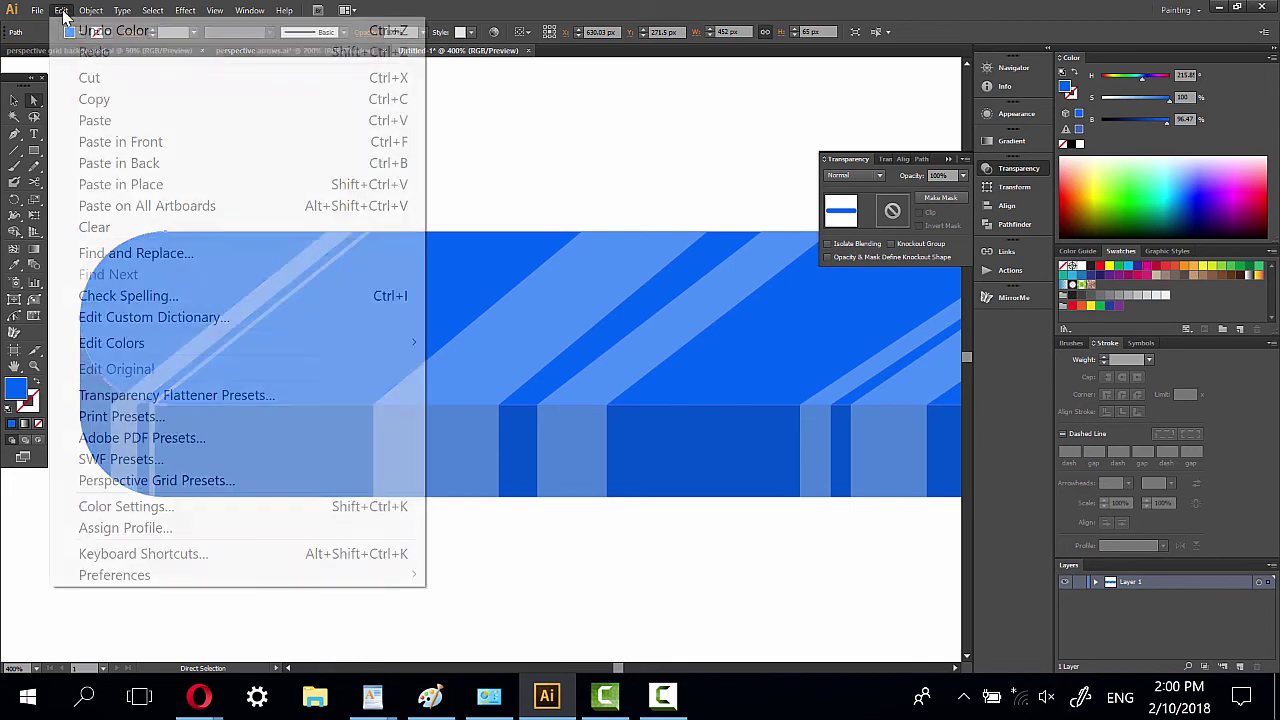
left_click(85, 100)
left_click(61, 10)
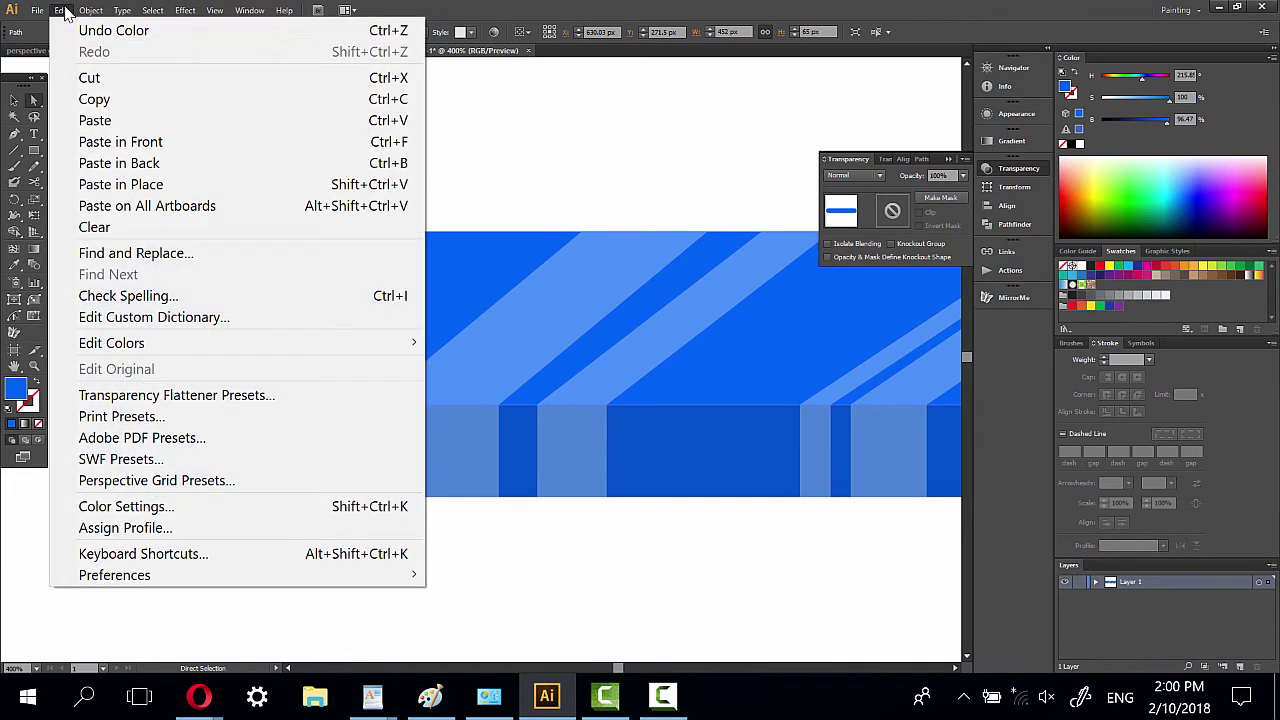
left_click(155, 142)
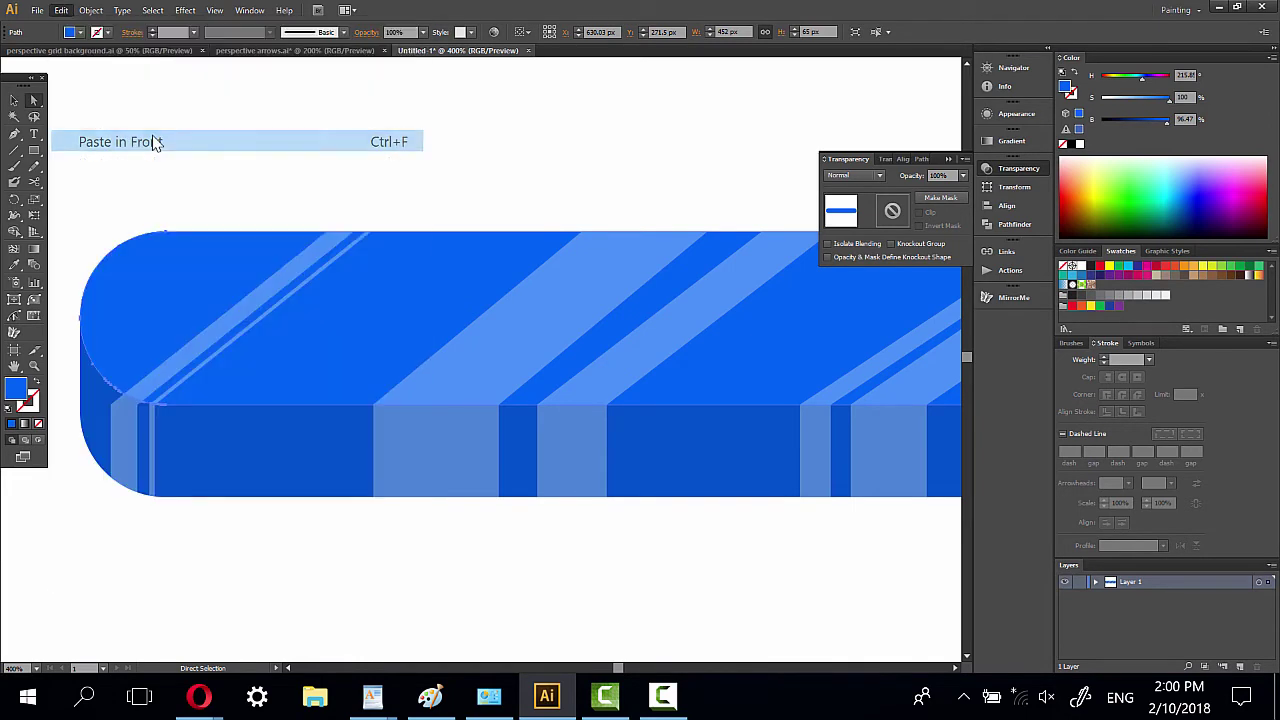
left_click(37, 385)
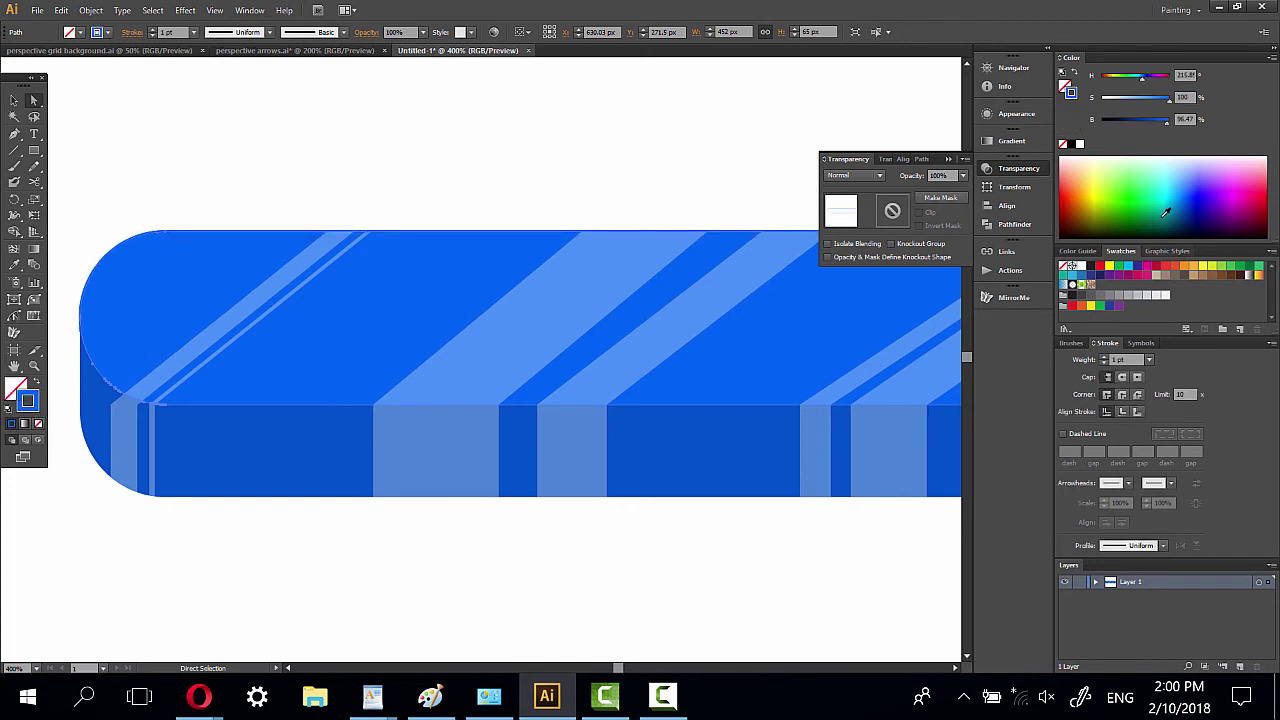
left_click(1080, 144)
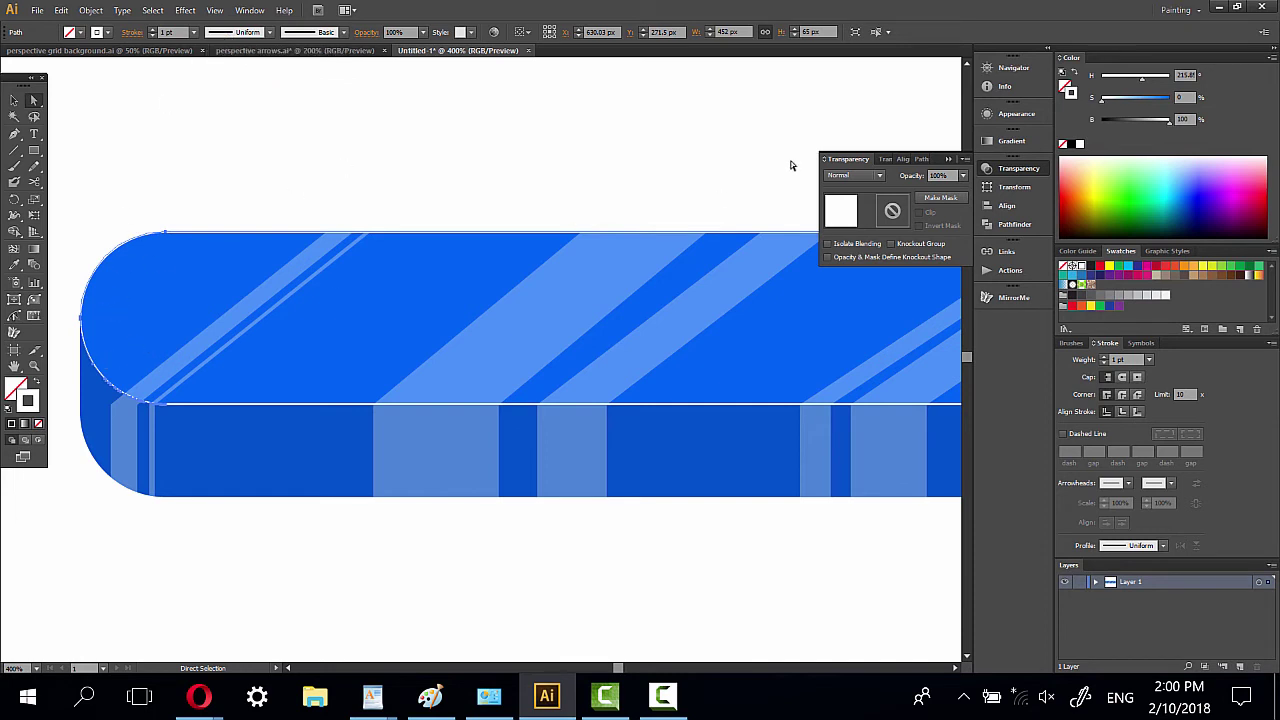
Step: Isolate the white outline and cut it with the Scissors at the left and right curves
left_click(856, 33)
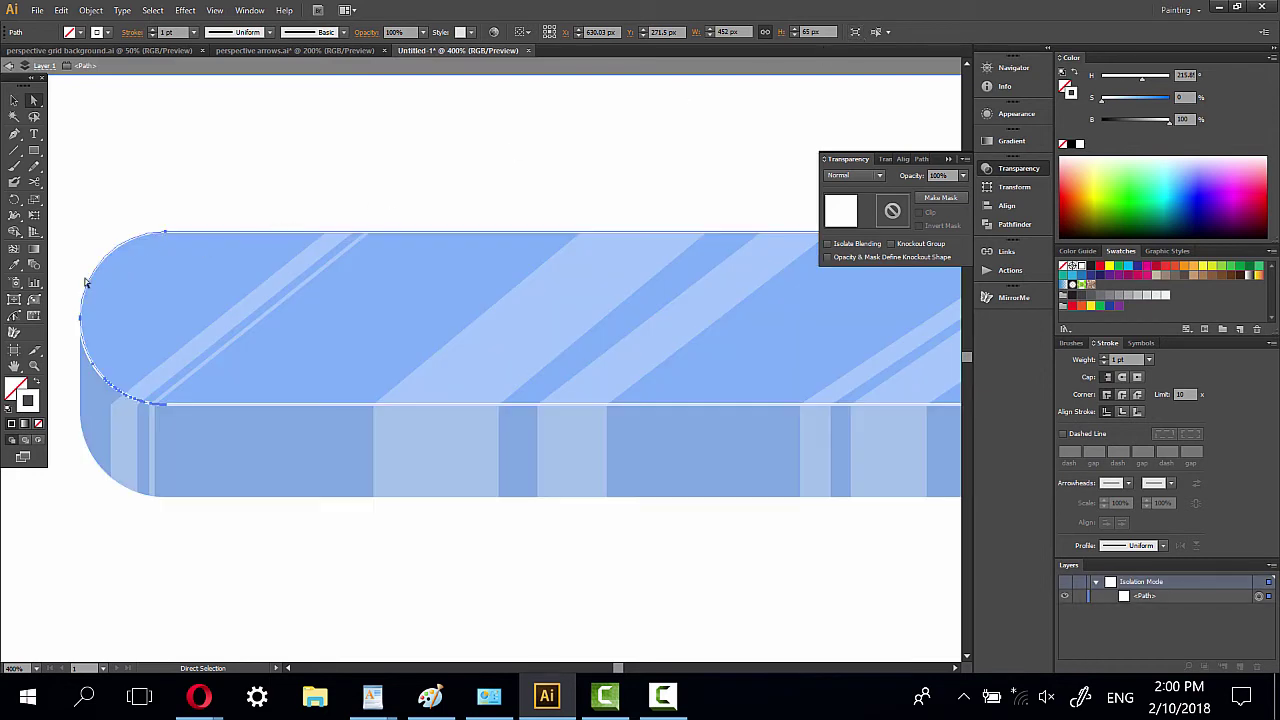
left_click(36, 183)
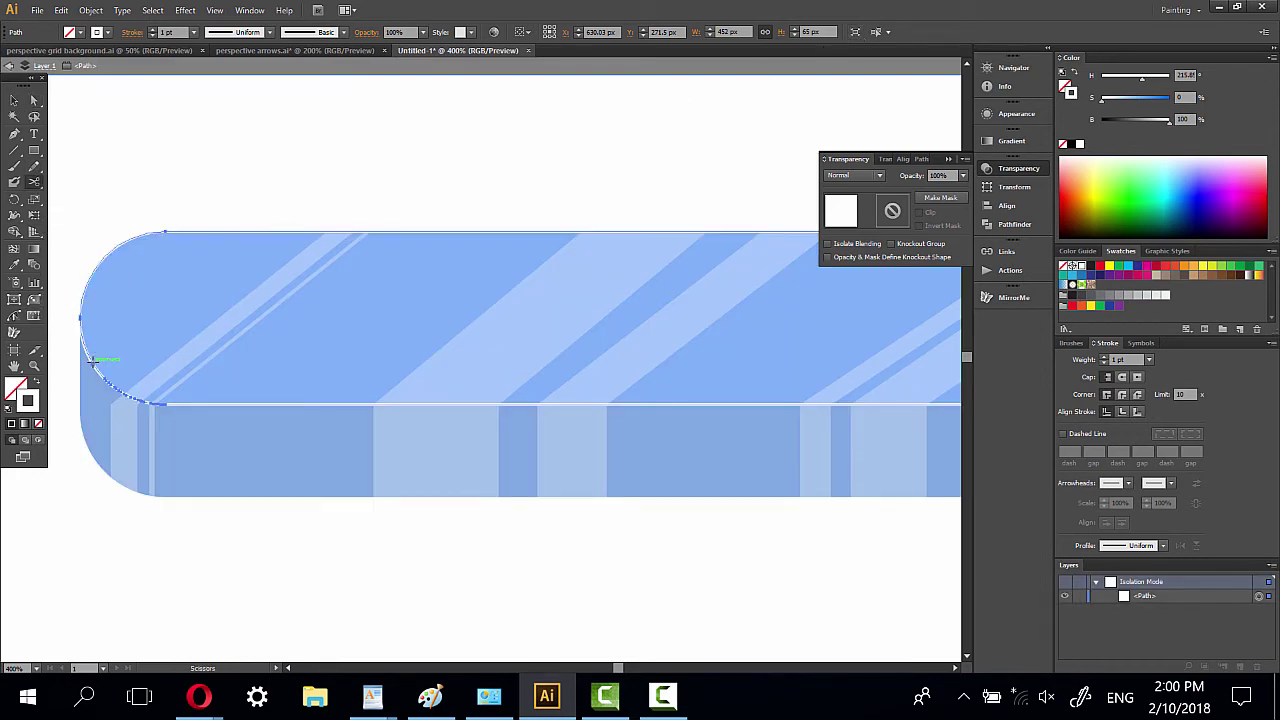
left_click(93, 364)
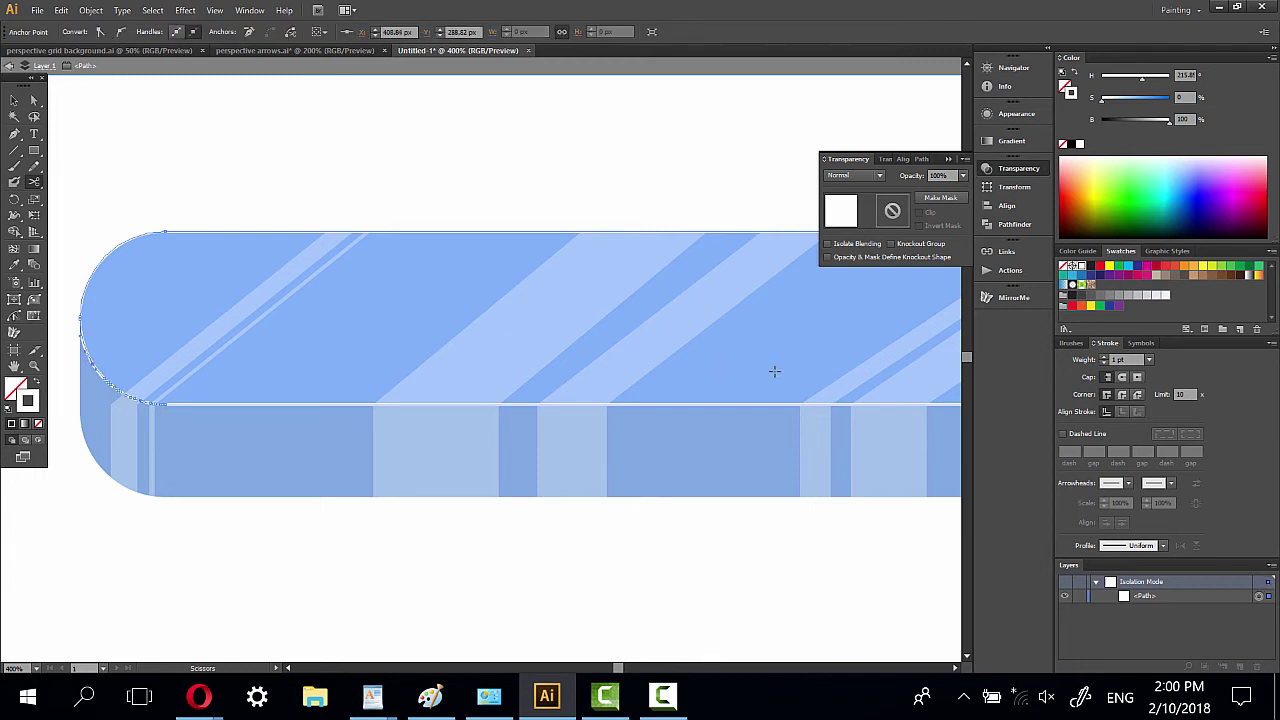
scroll(271, 277, "right", 6)
scroll(200, 309, "right", 3)
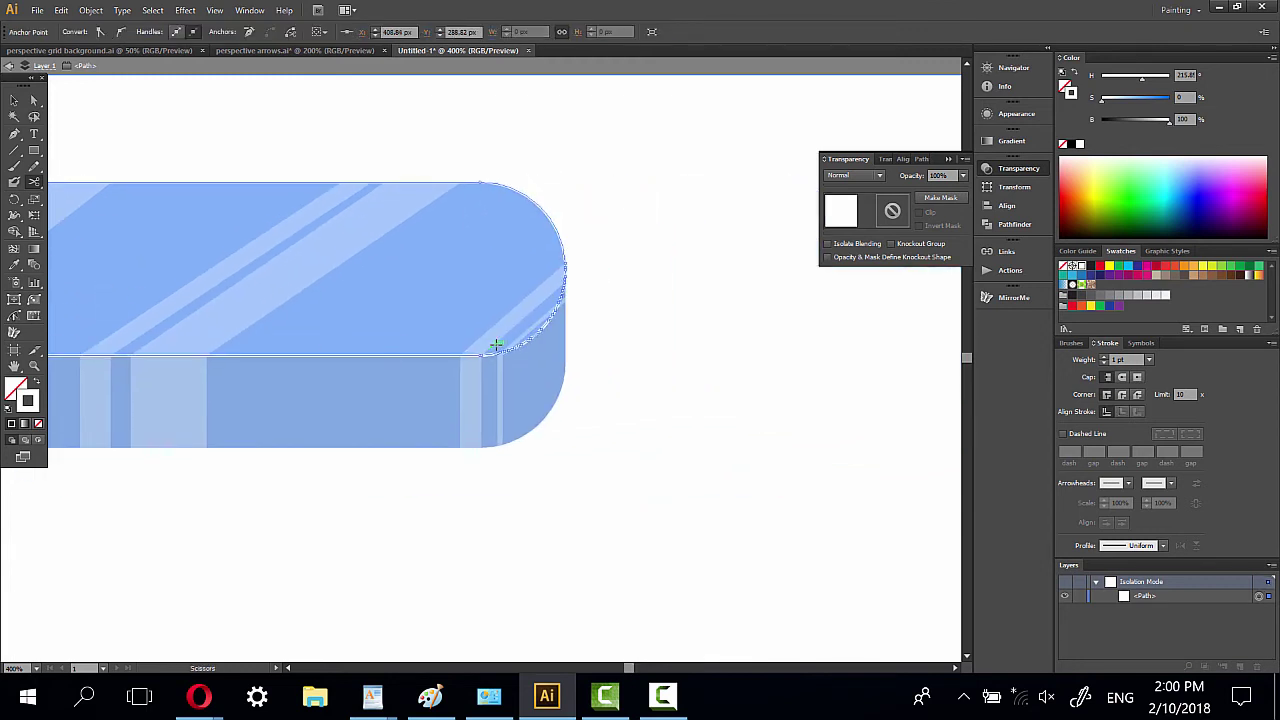
left_click(541, 328)
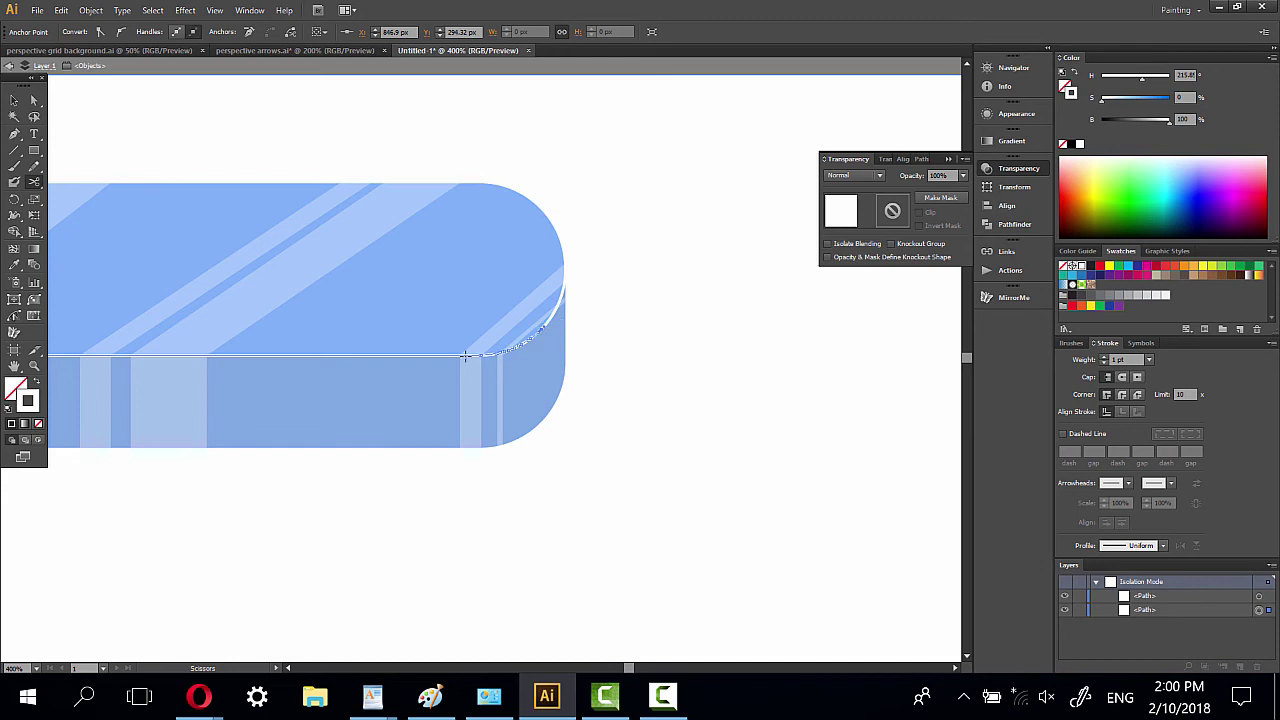
mouse_move(465, 355)
left_mouse_down()
mouse_move(563, 249)
mouse_move(854, 300)
mouse_move(946, 334)
left_mouse_up()
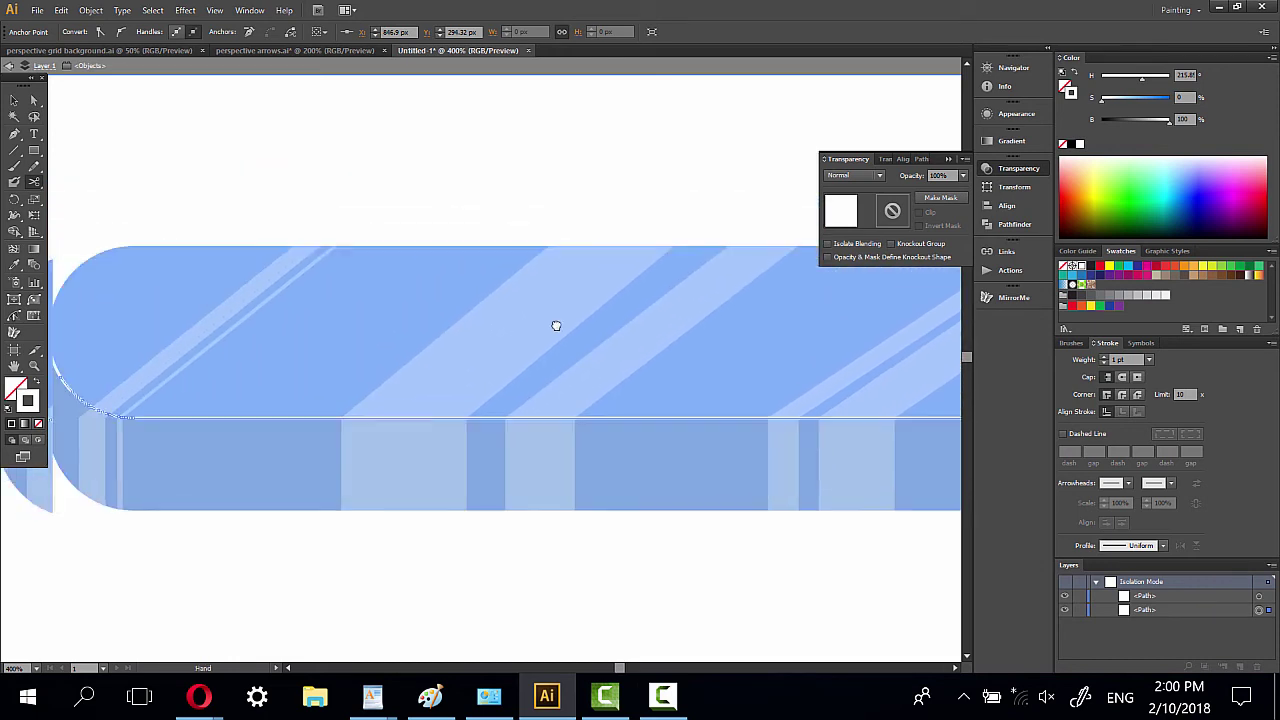
left_click_drag(556, 325, 764, 299)
Step: Apply Width Profile 1 to the curved front-edge line so it tapers
key("v")
left_click_drag(428, 149, 482, 266)
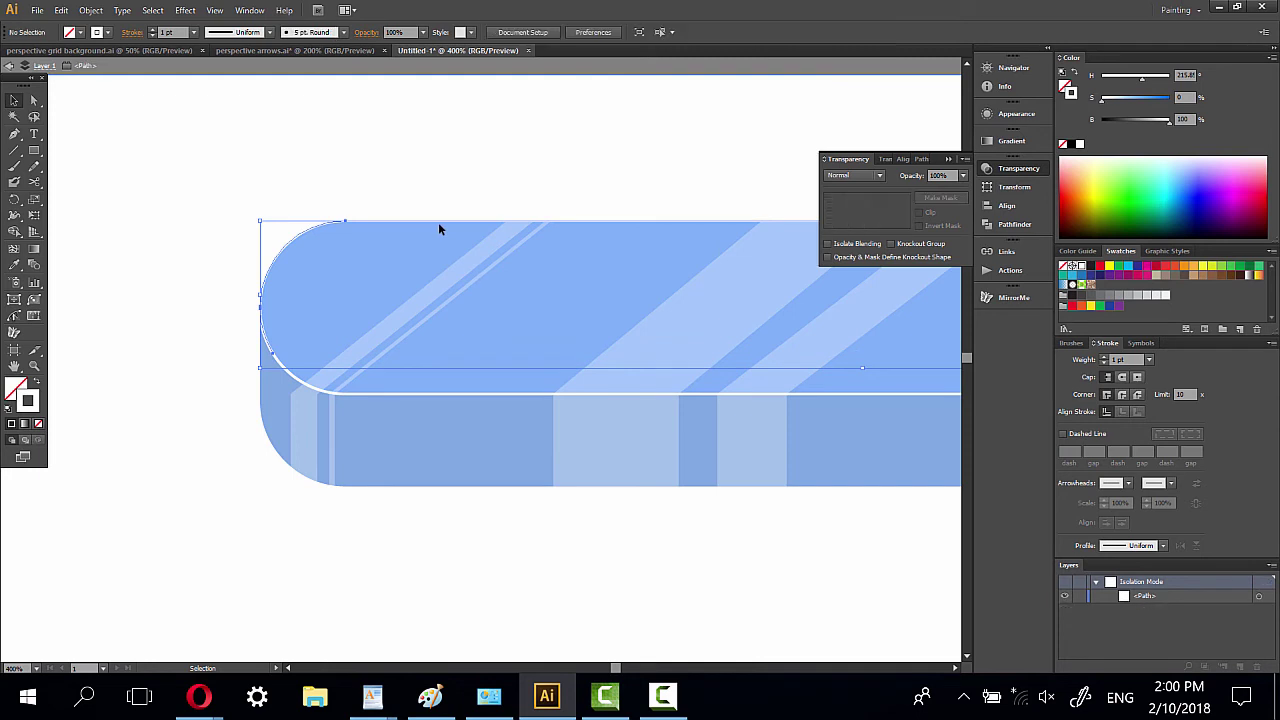
left_click(410, 395)
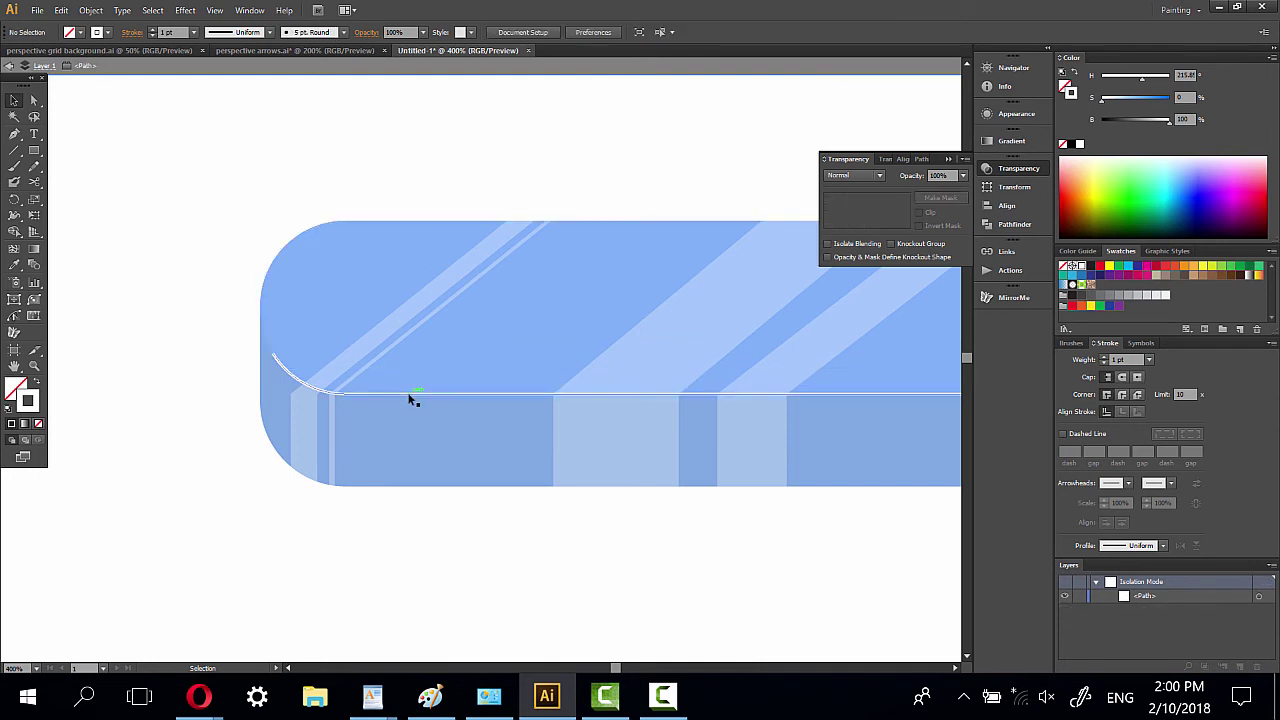
left_click(269, 32)
left_click(219, 78)
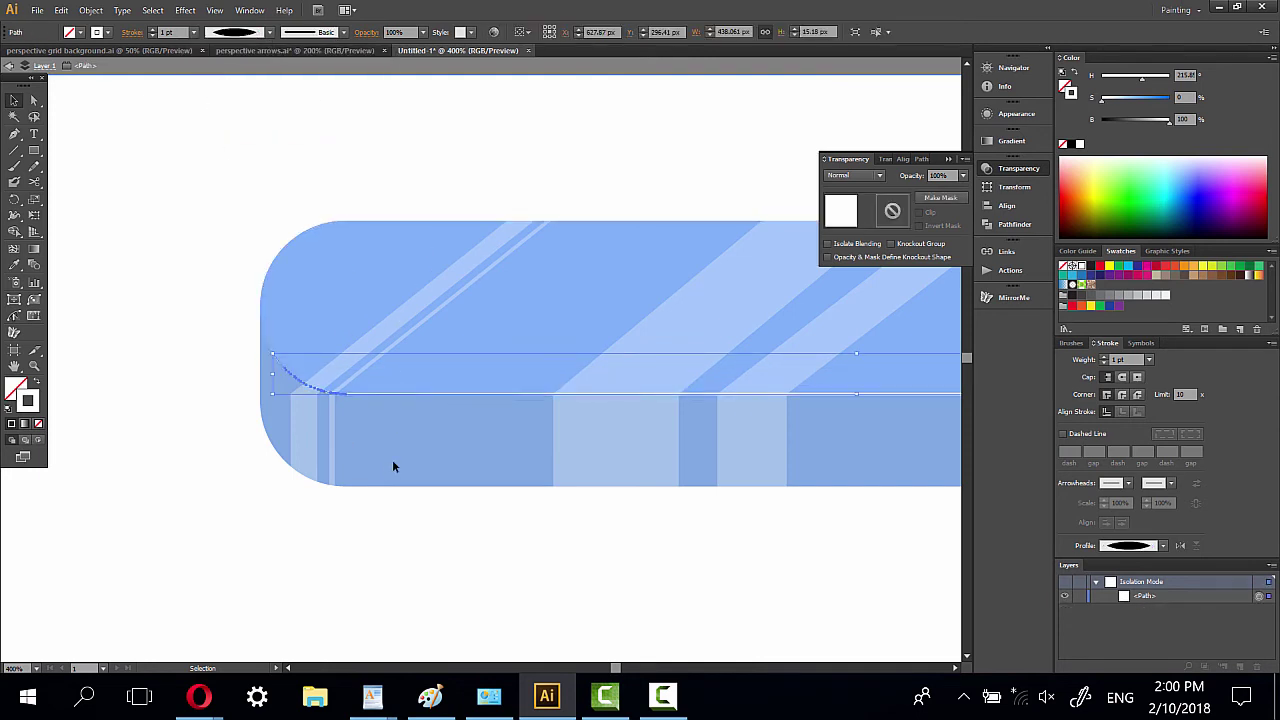
left_click(391, 521)
mouse_move(755, 464)
left_mouse_down()
mouse_move(171, 460)
mouse_move(580, 457)
mouse_move(5, 440)
mouse_move(671, 491)
left_mouse_up()
Step: Exit isolation mode and locate the tapered highlight path in the Layers panel
left_click(9, 66)
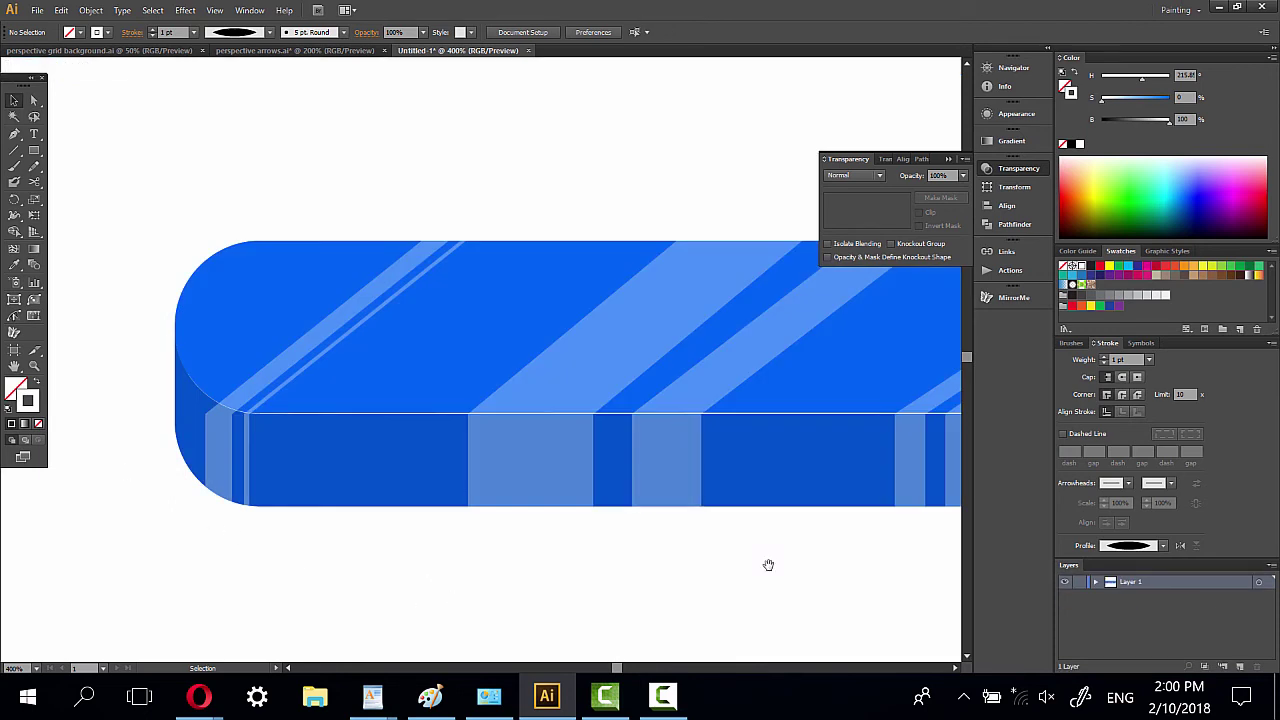
mouse_move(766, 563)
left_mouse_down()
mouse_move(494, 537)
mouse_move(343, 569)
left_mouse_up()
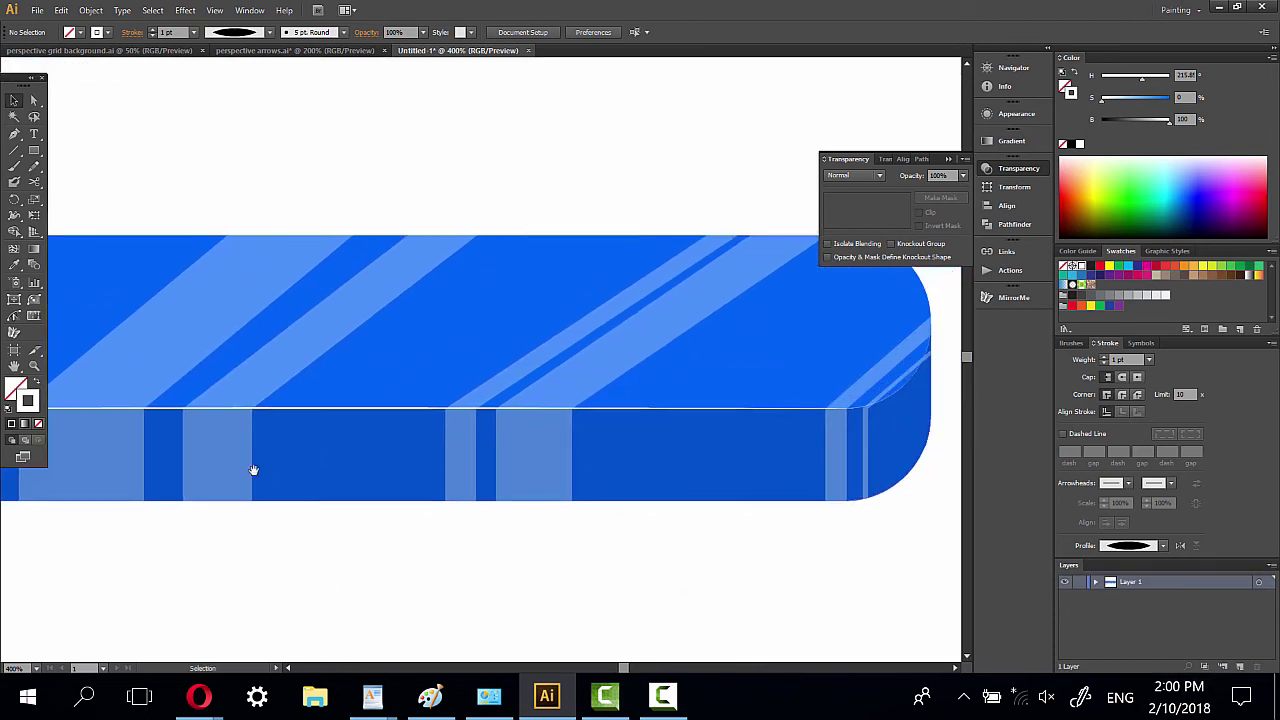
left_click(34, 366)
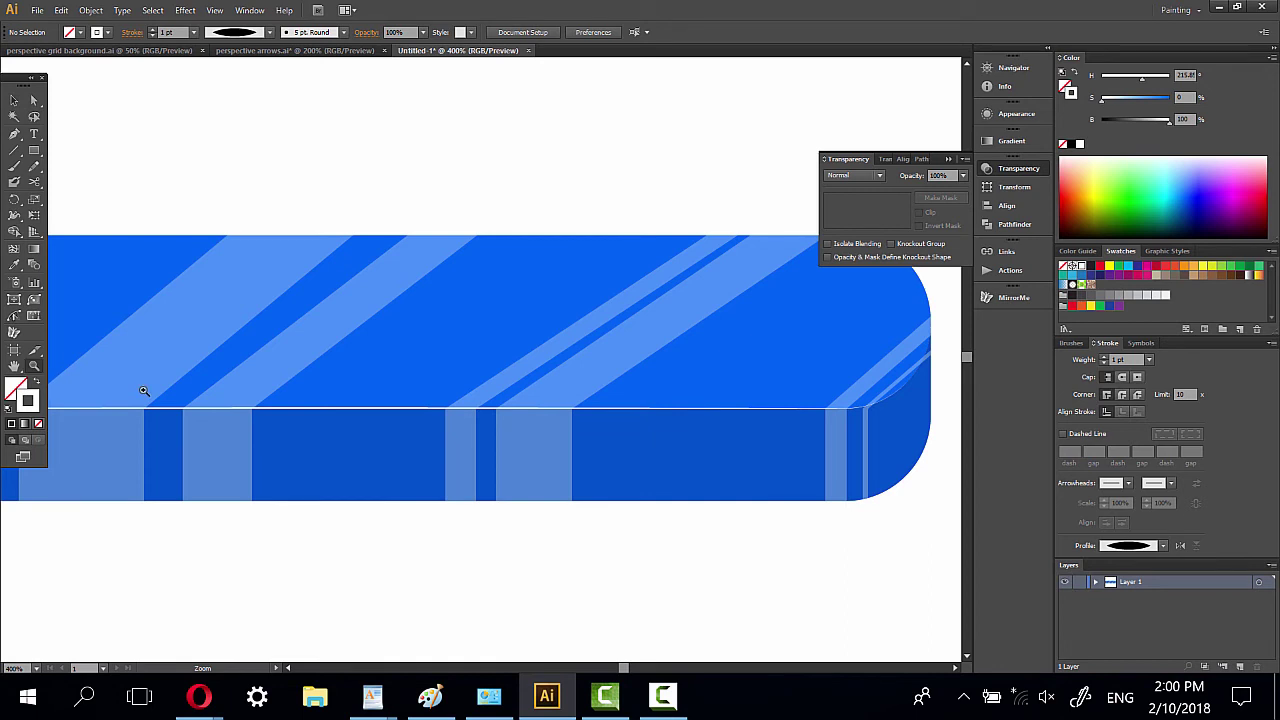
left_click(1096, 582)
left_click(1259, 596)
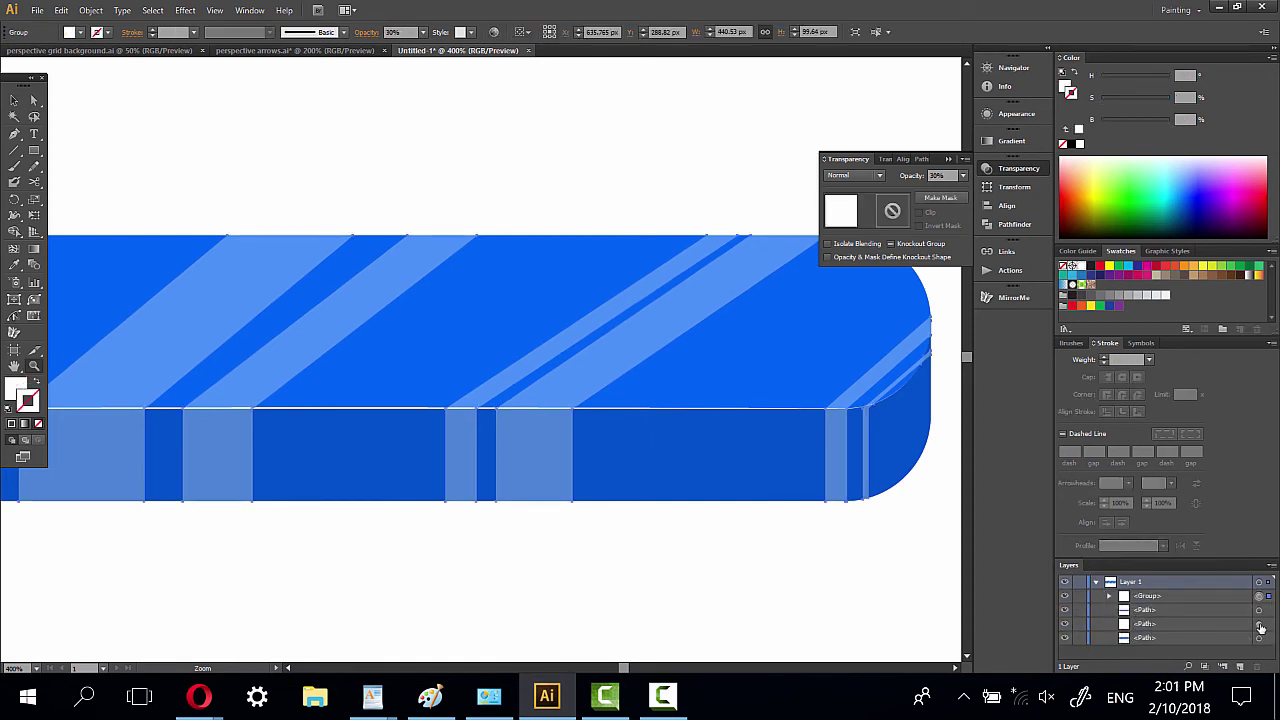
left_click(1259, 624)
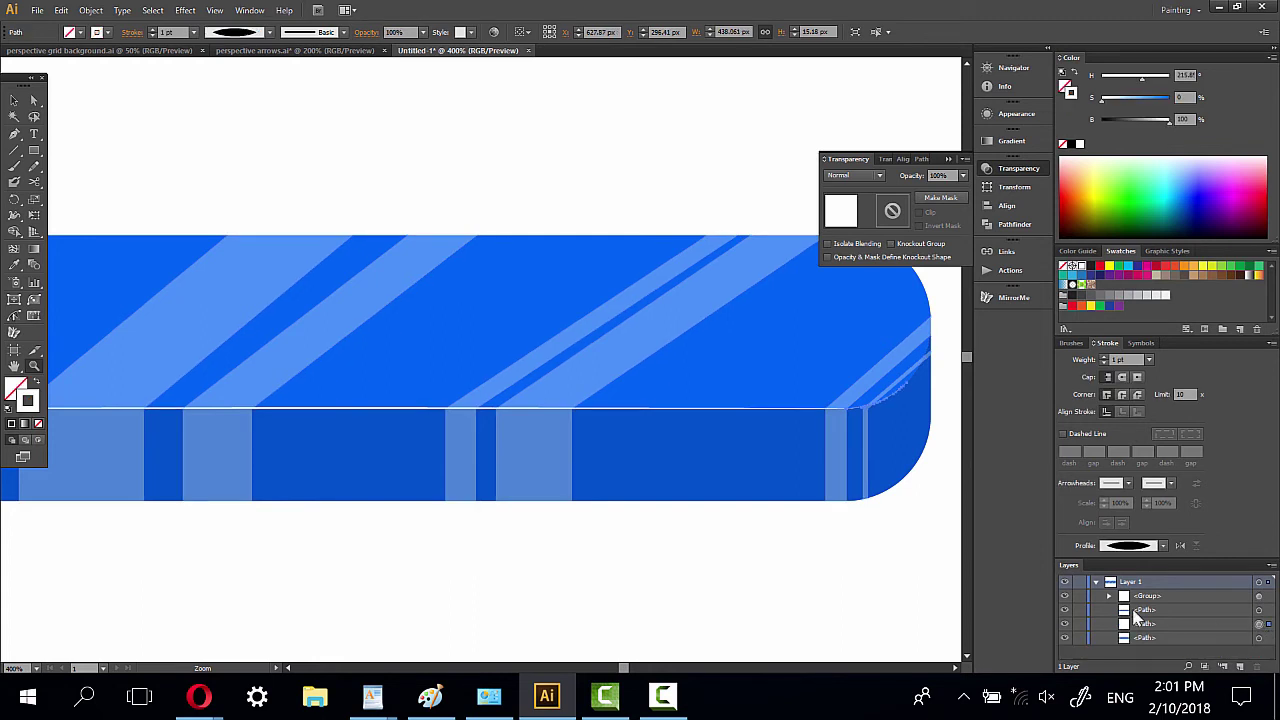
left_click_drag(597, 519, 844, 496)
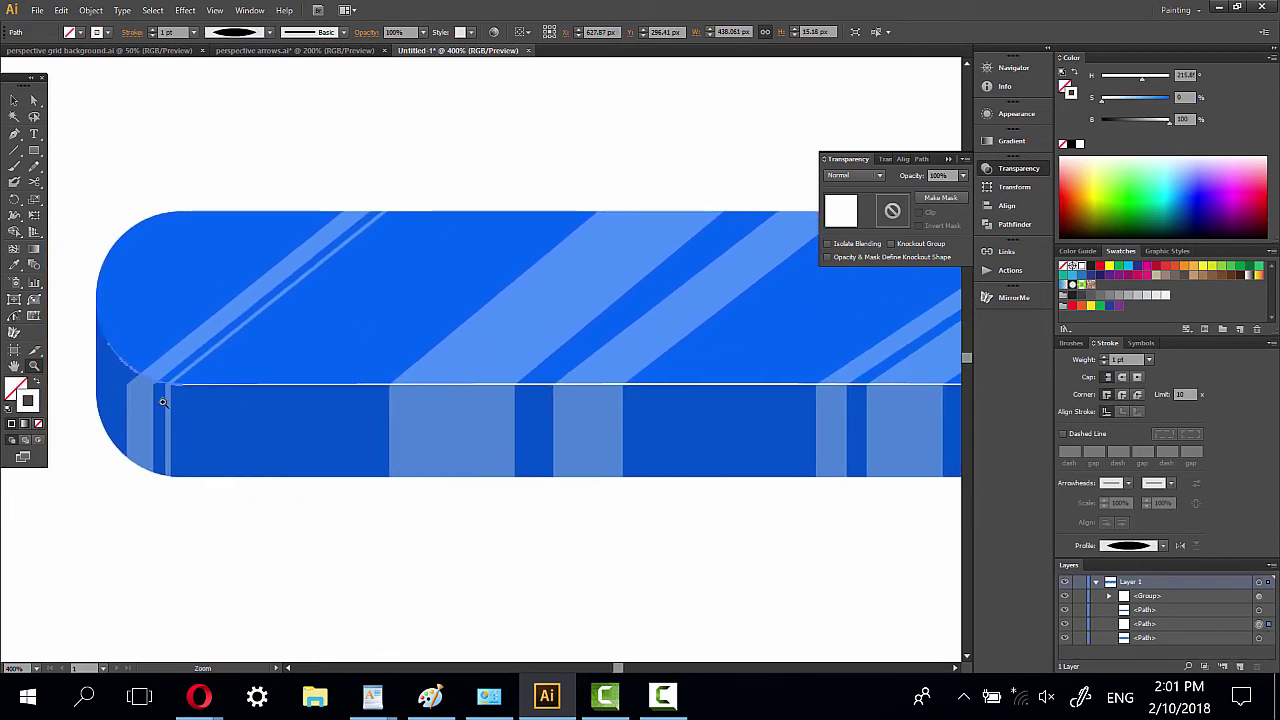
left_click_drag(136, 356, 233, 407)
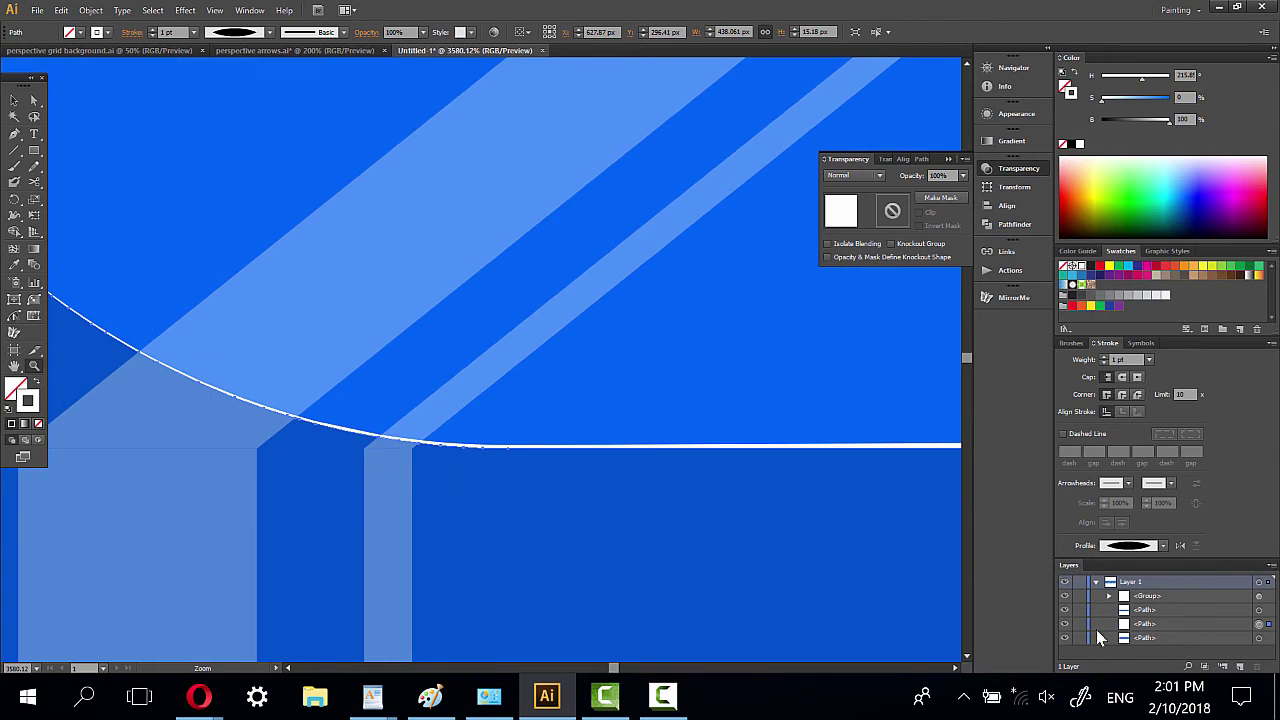
Step: Tint the highlight path pale blue by raising its saturation to about 26%
left_click(1066, 624)
left_click(1066, 624)
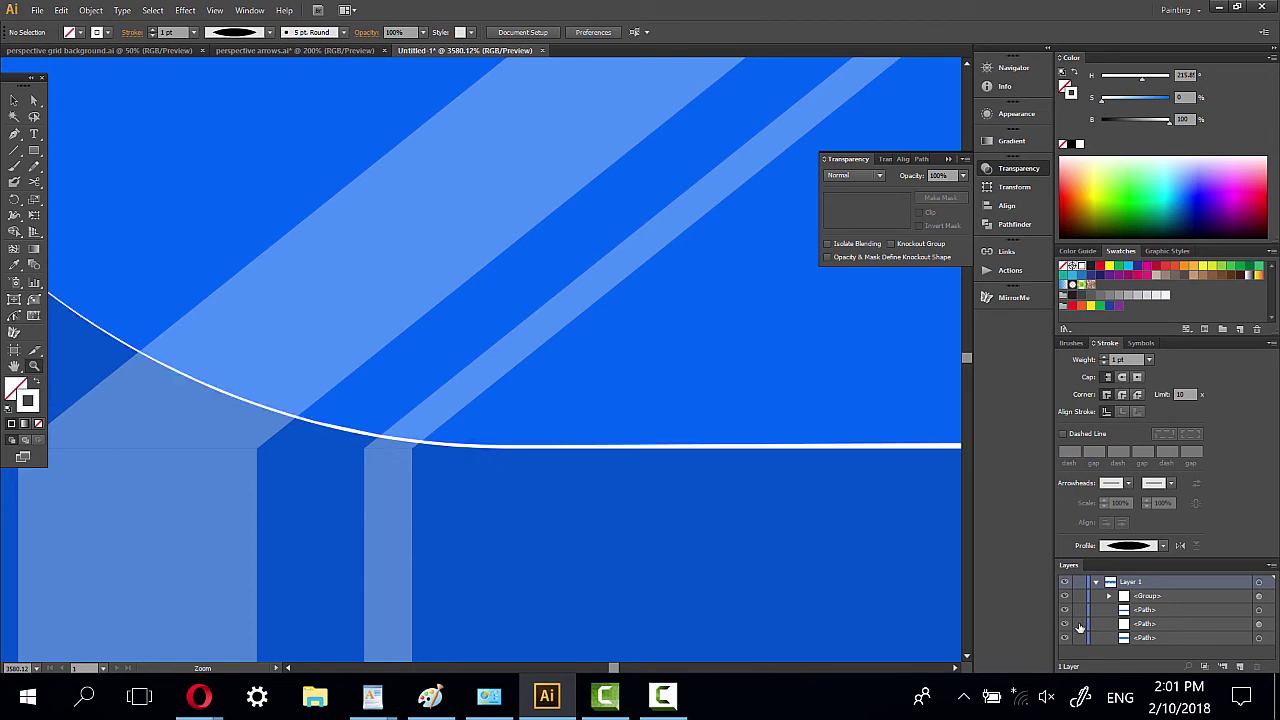
left_click(1259, 624)
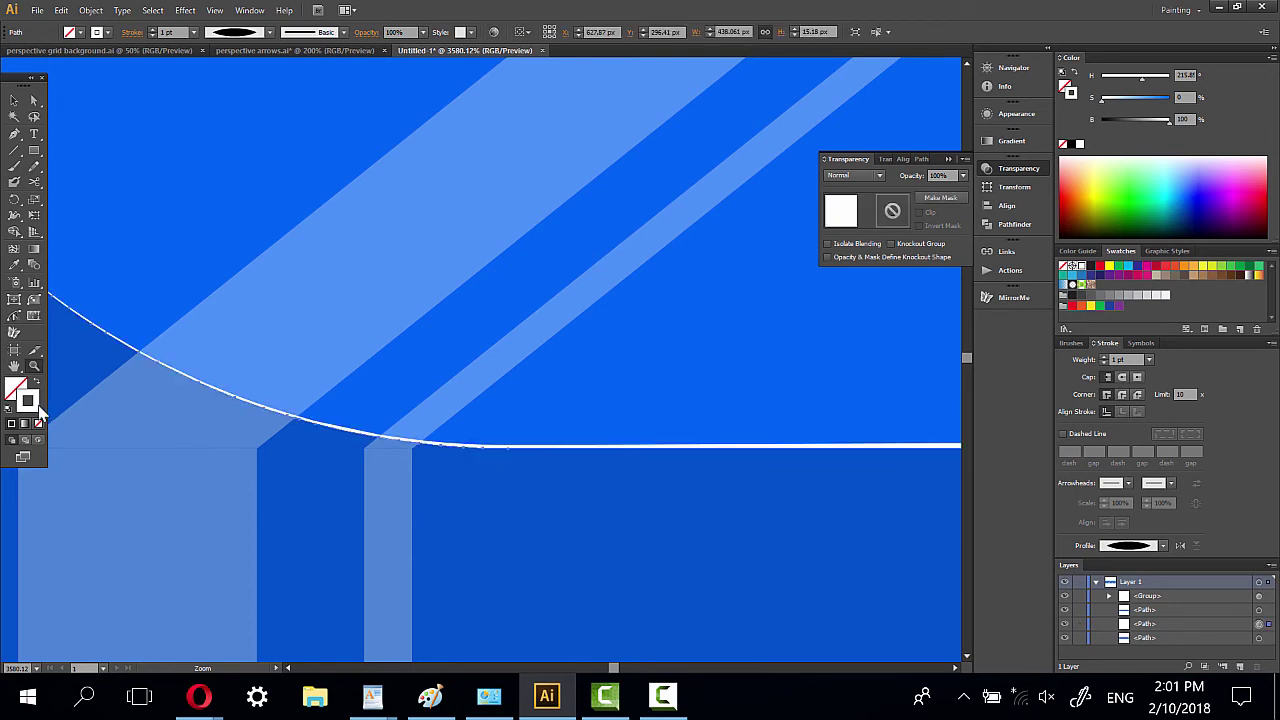
left_click(1118, 100)
left_click_drag(1121, 108, 1125, 106)
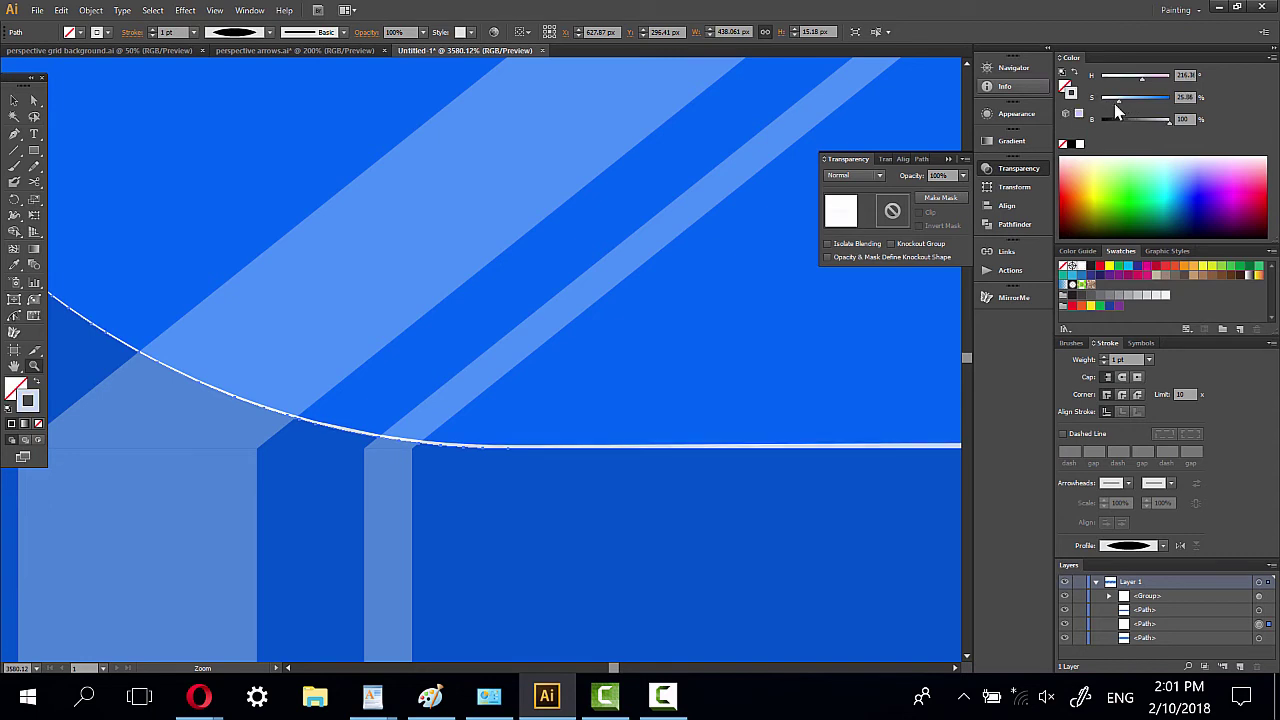
left_click_drag(500, 390, 602, 331)
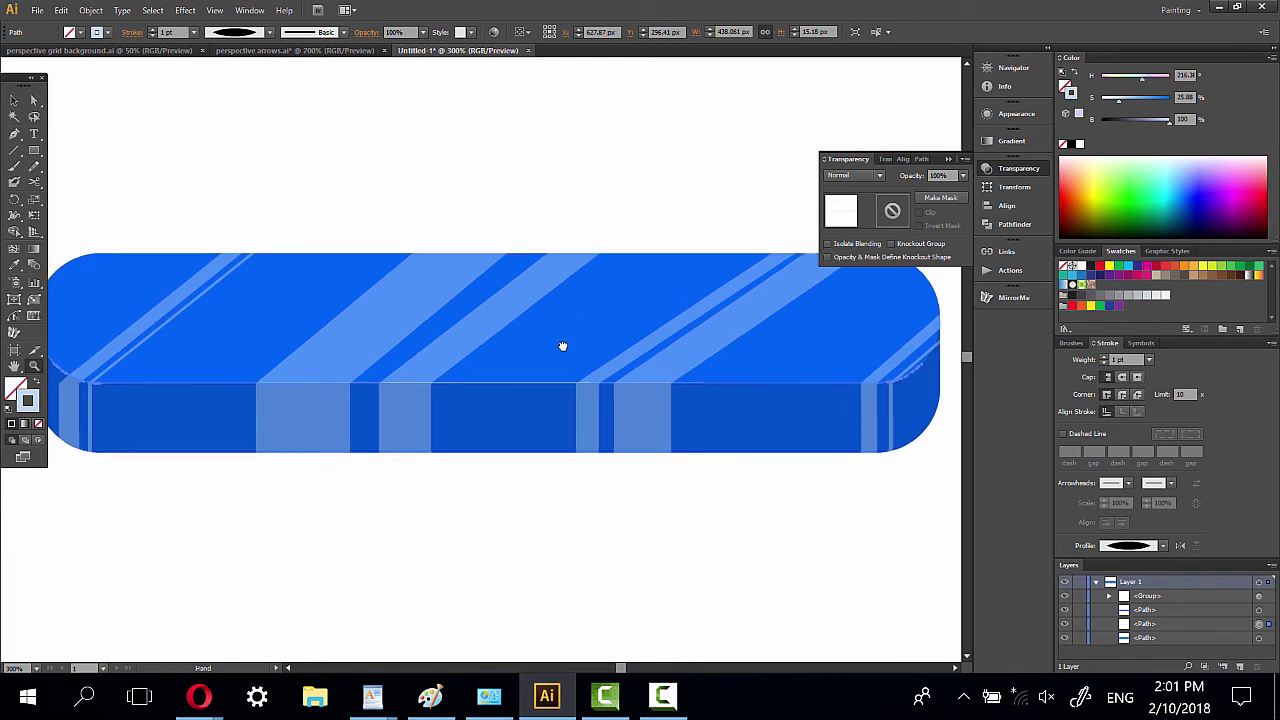
scroll(600, 330, "up", 2)
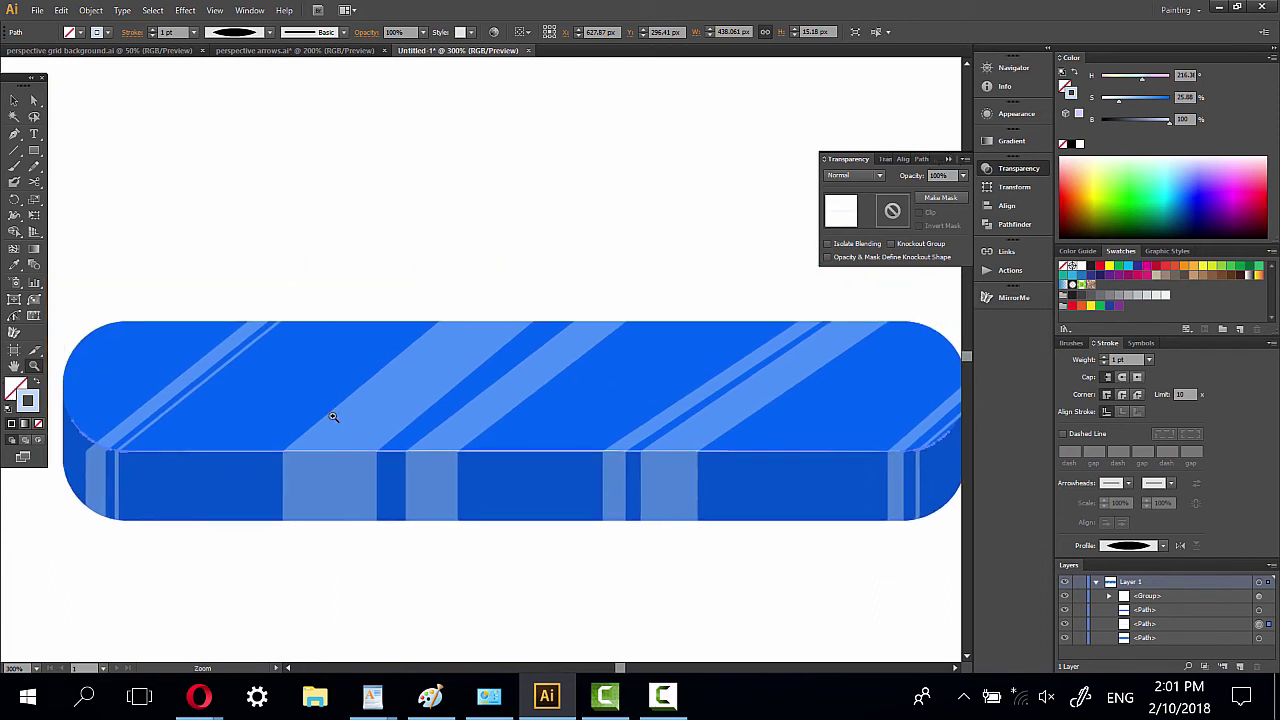
left_click(470, 388, "alt")
left_click(476, 418, "alt")
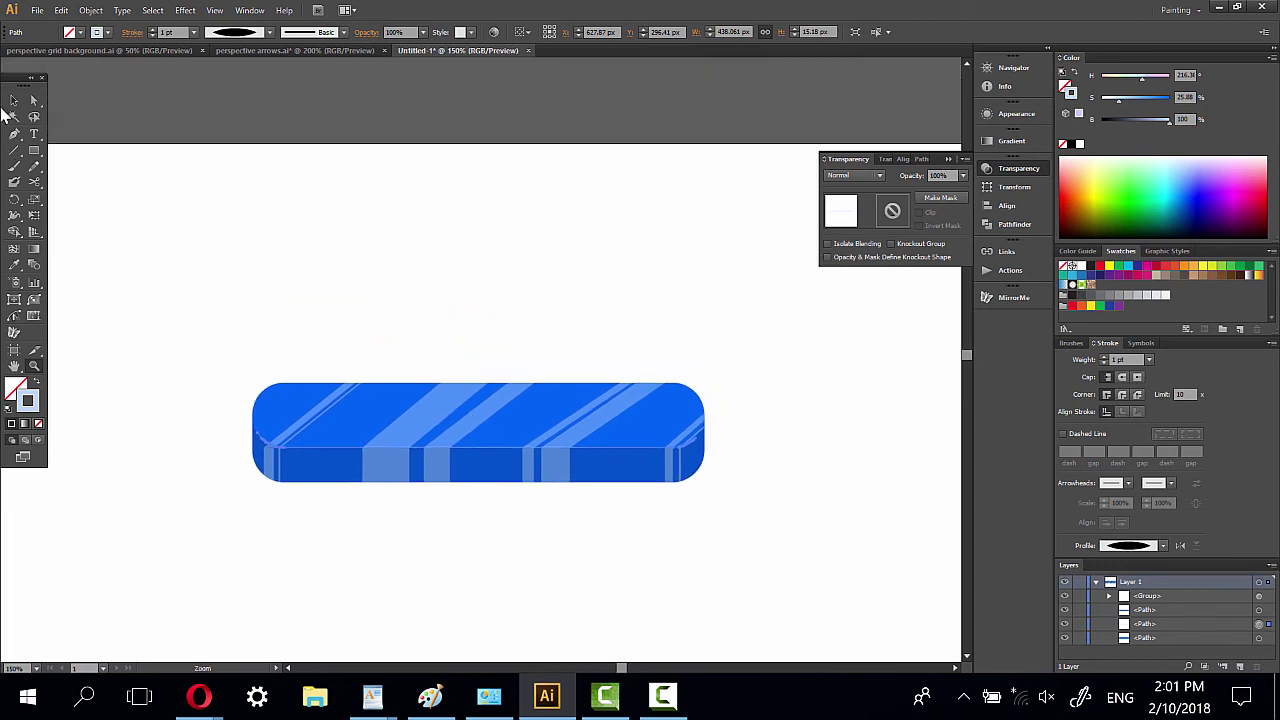
left_click(14, 101)
left_click(353, 328)
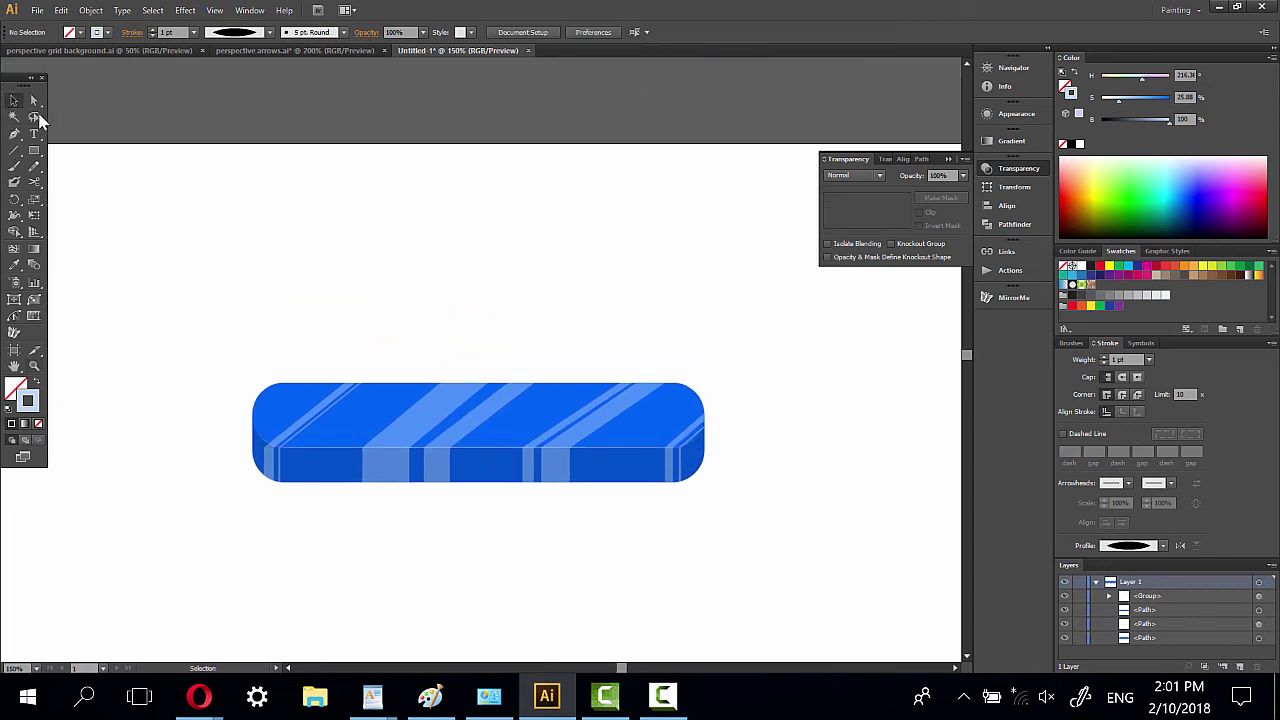
left_click(34, 100)
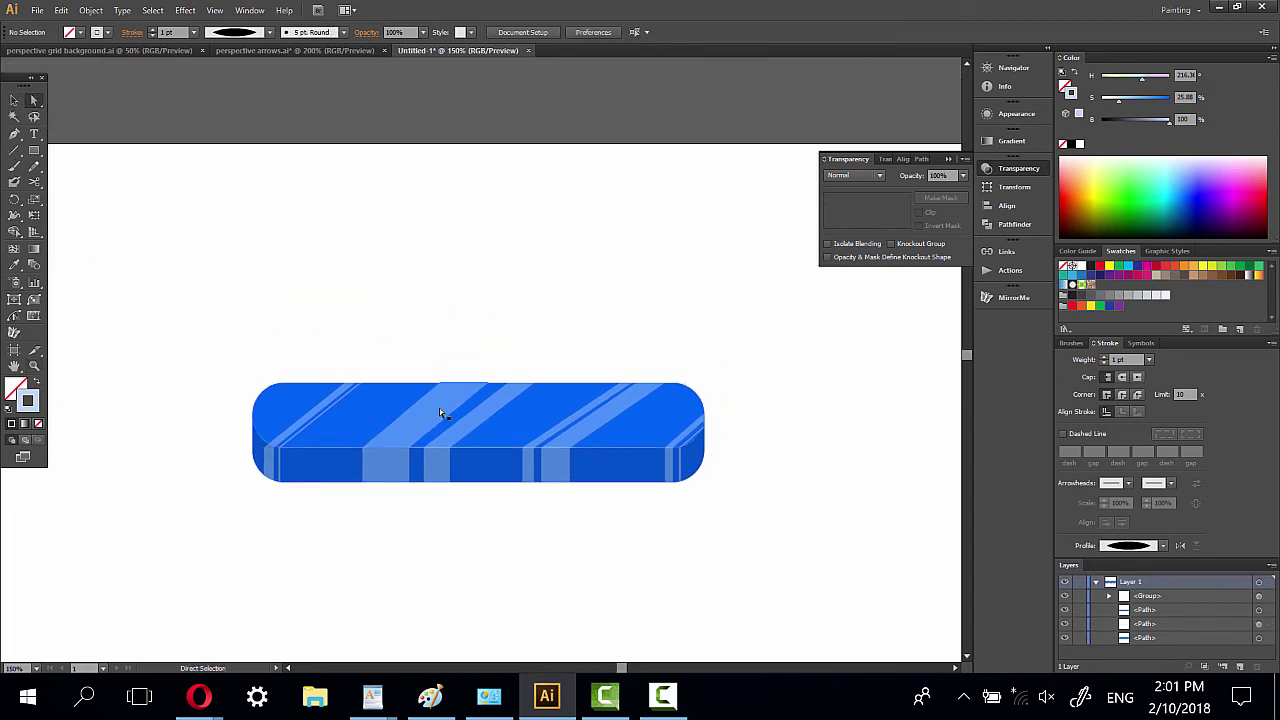
left_click(1259, 596)
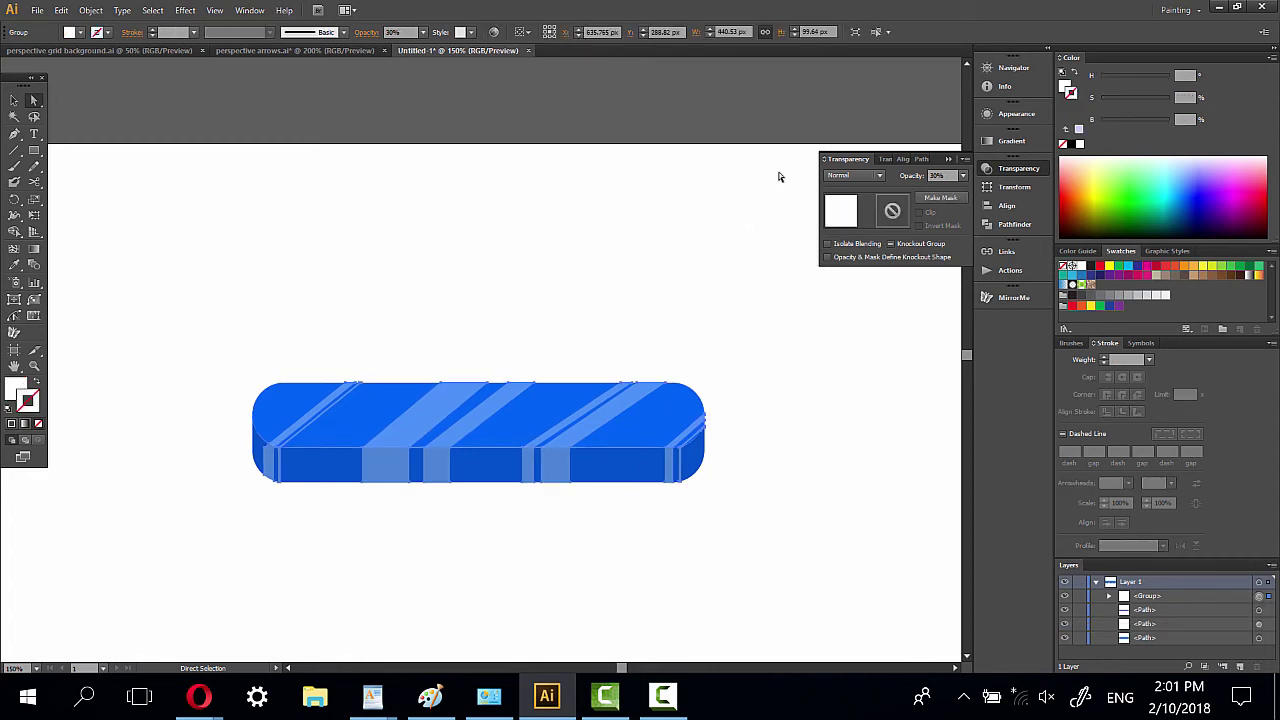
left_click(962, 175)
left_click(978, 222)
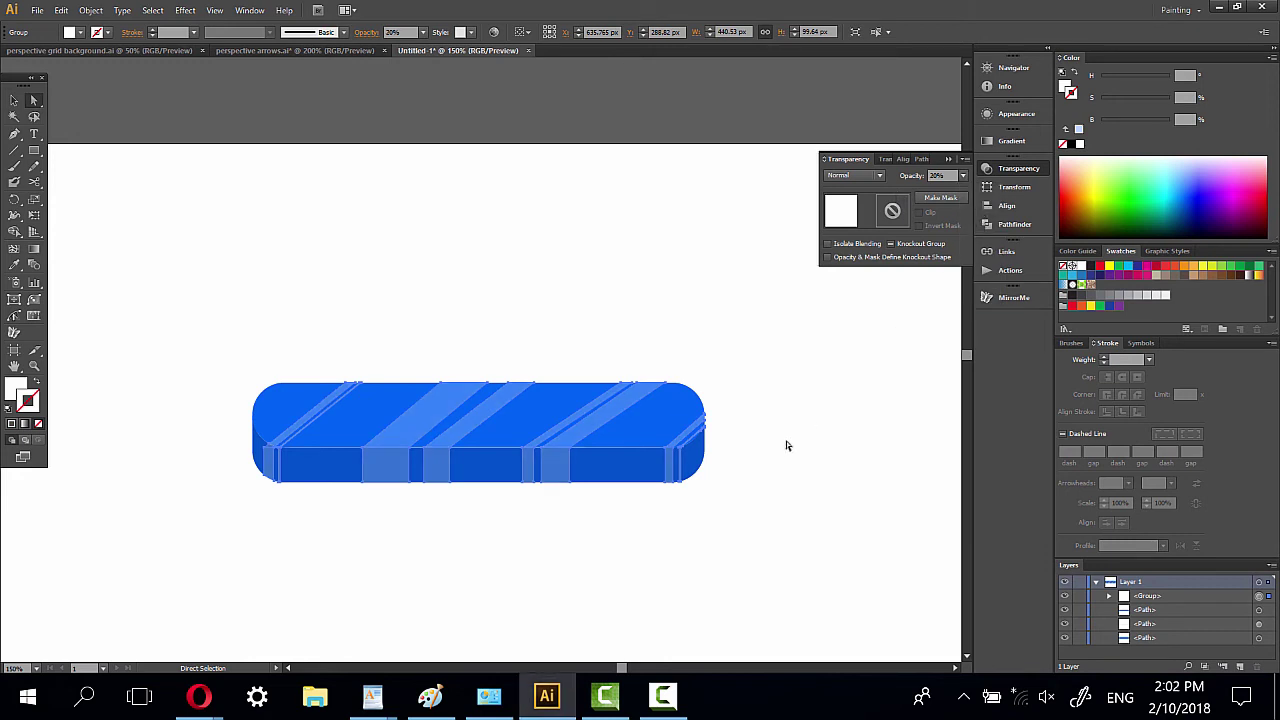
left_click(778, 465)
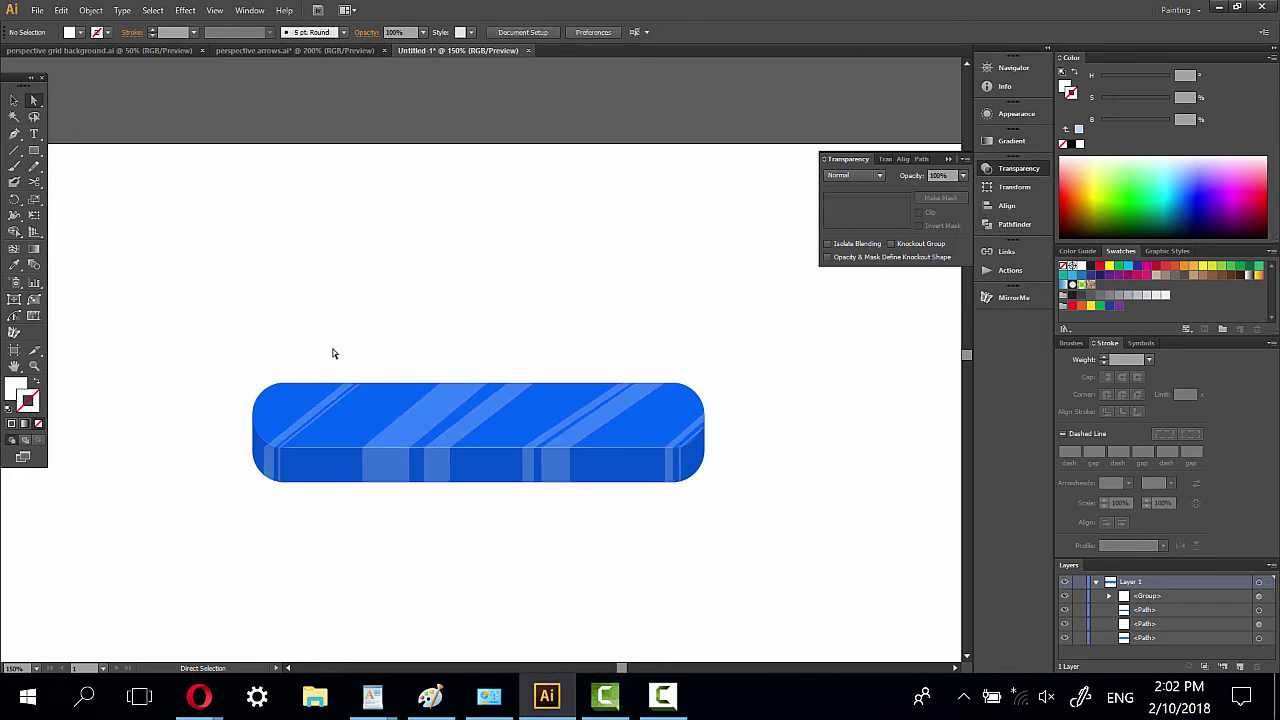
scroll(297, 317, "down", 1)
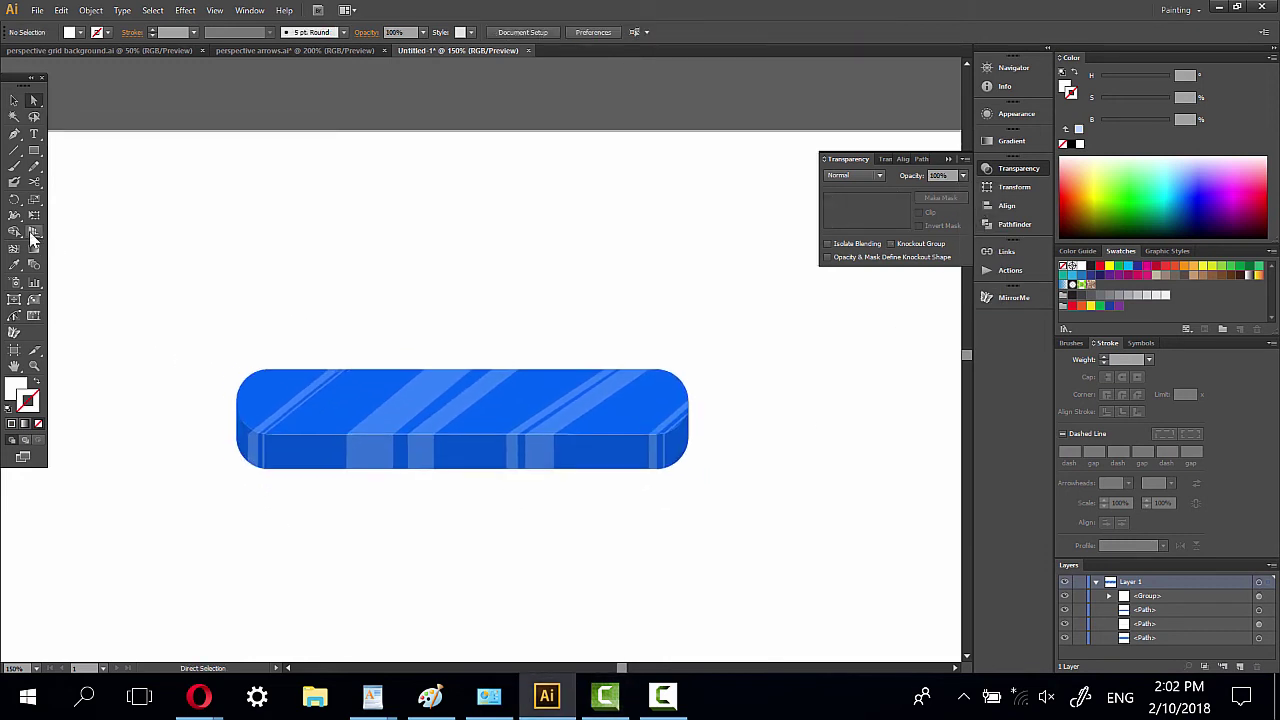
left_click(14, 100)
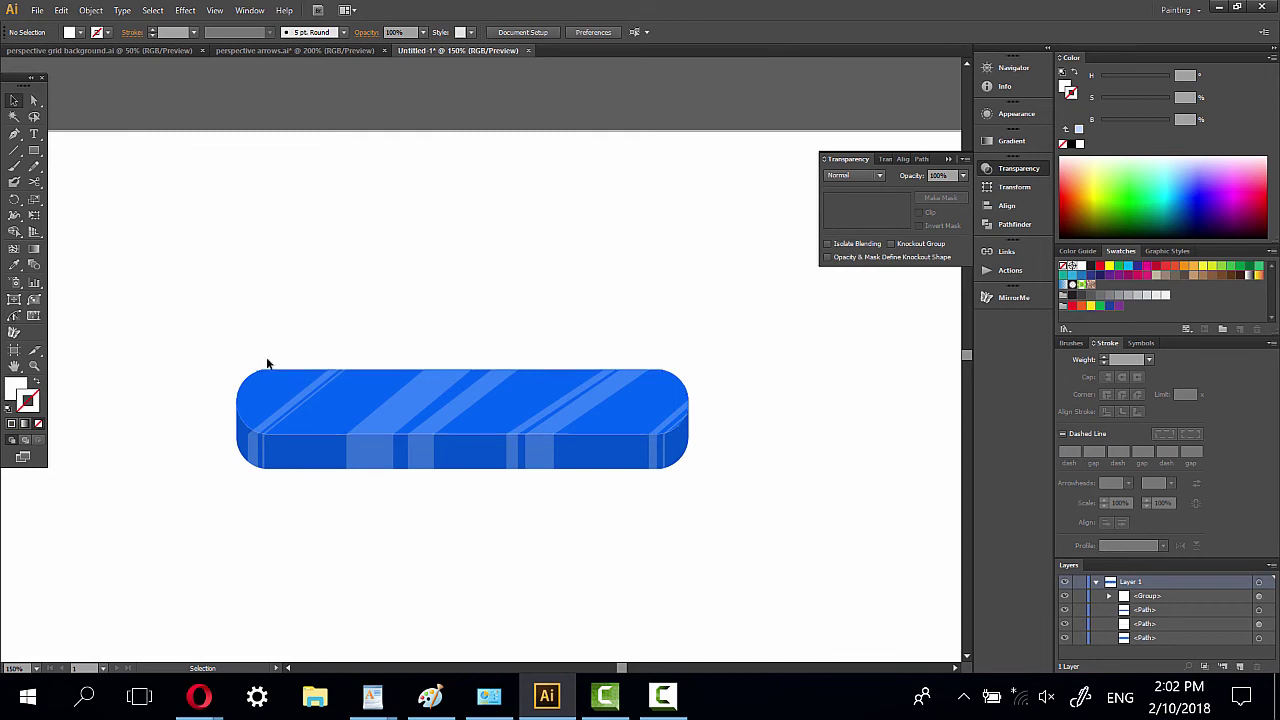
left_click_drag(206, 334, 736, 505)
Step: Alt-drag a copy of the blue button above the original and group each button
mouse_move(530, 421)
left_mouse_down()
mouse_move(520, 531)
mouse_move(488, 401)
left_mouse_up()
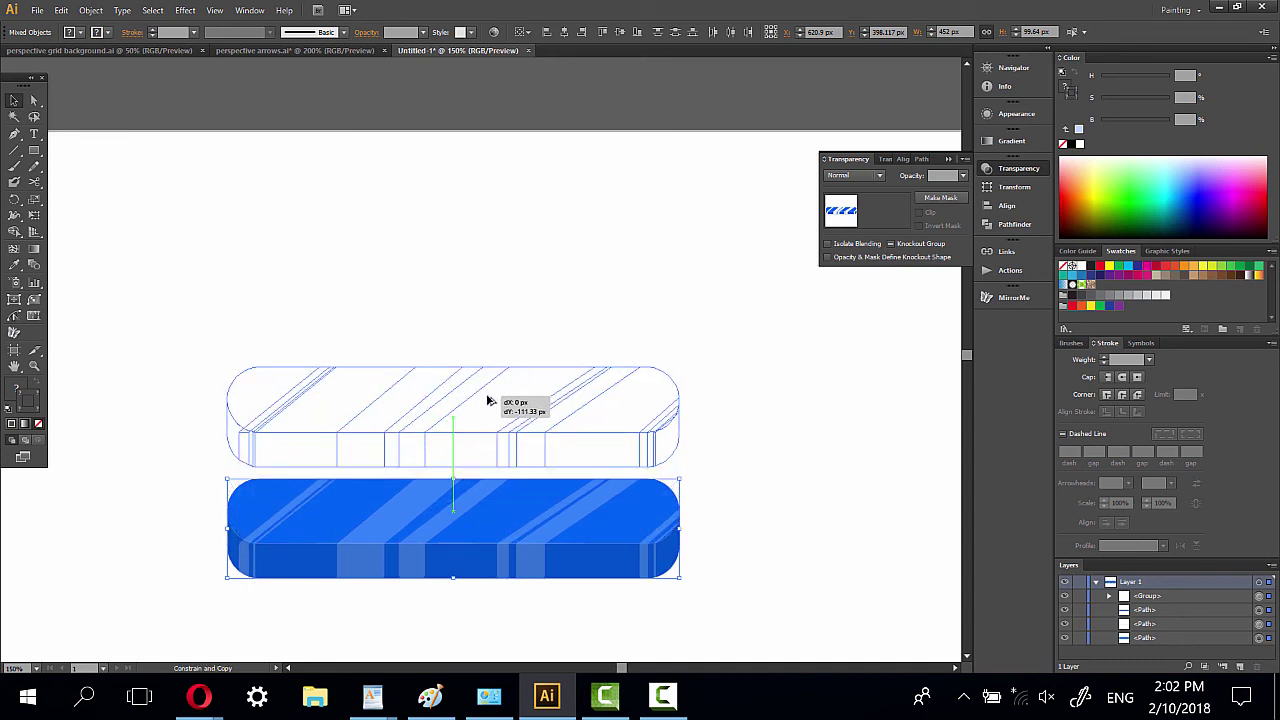
left_click_drag(488, 401, 489, 392)
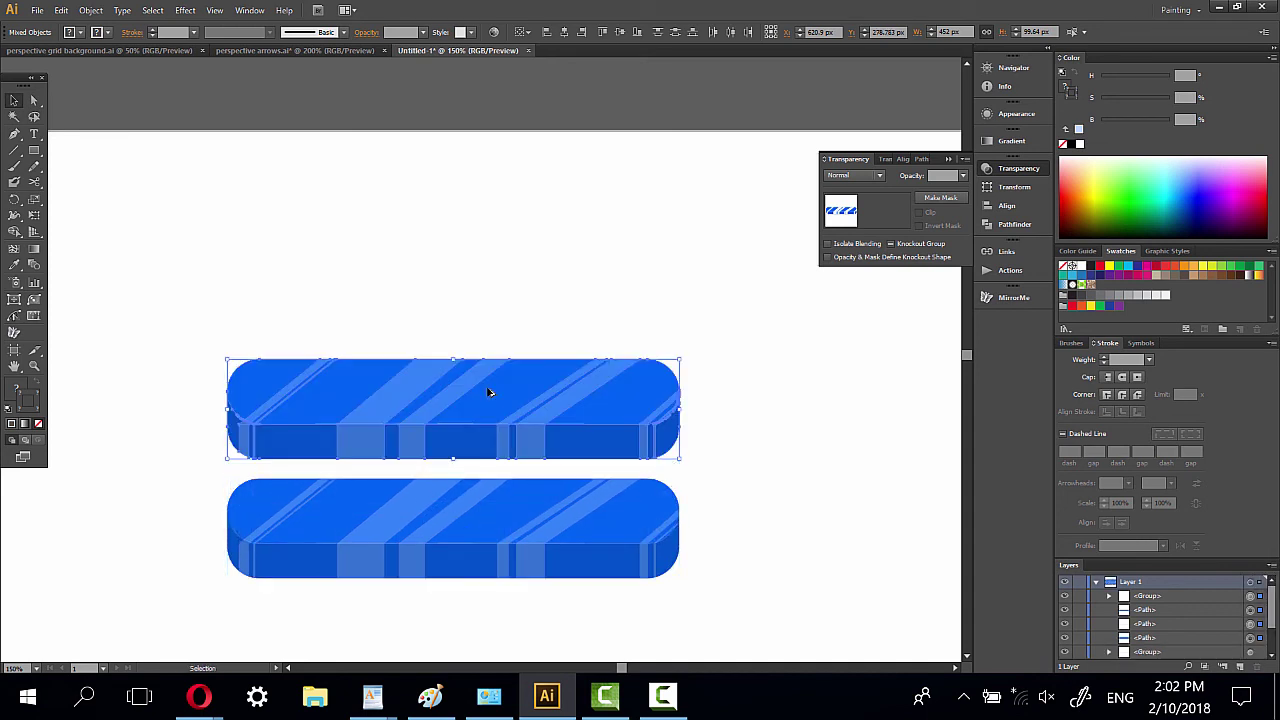
right_click(488, 381)
left_click(530, 460)
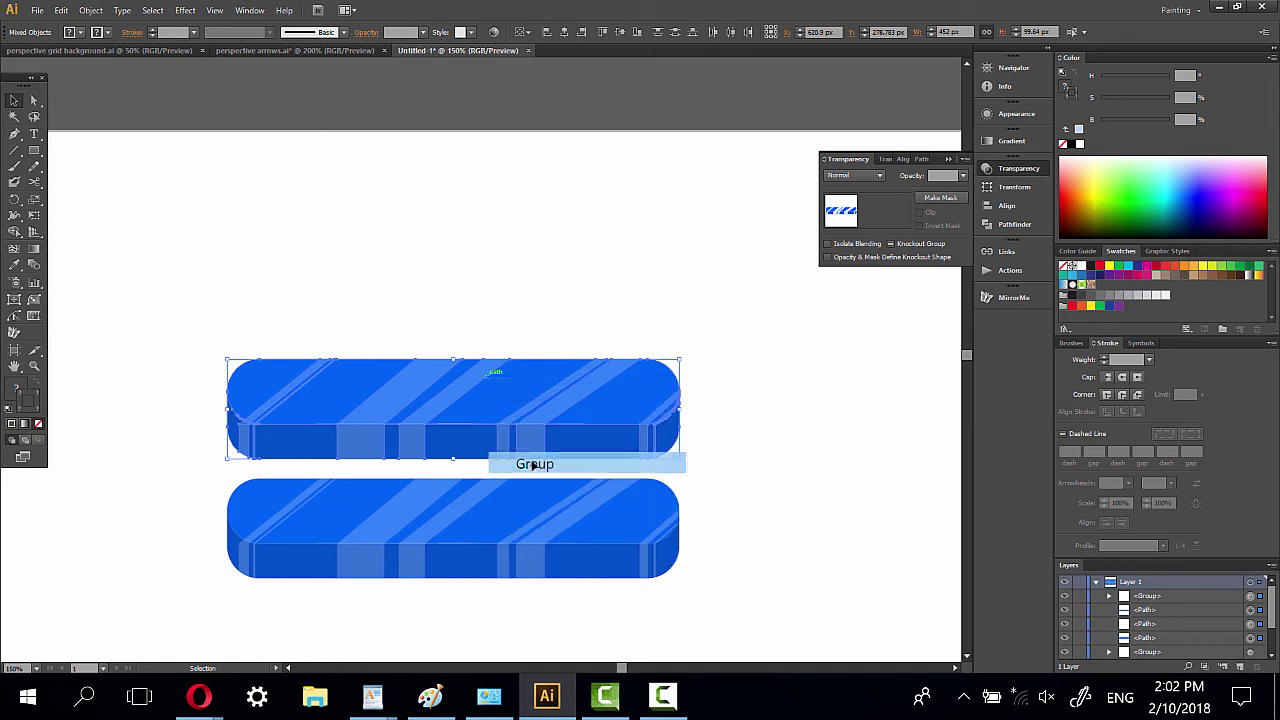
left_click_drag(196, 469, 714, 591)
right_click(640, 557)
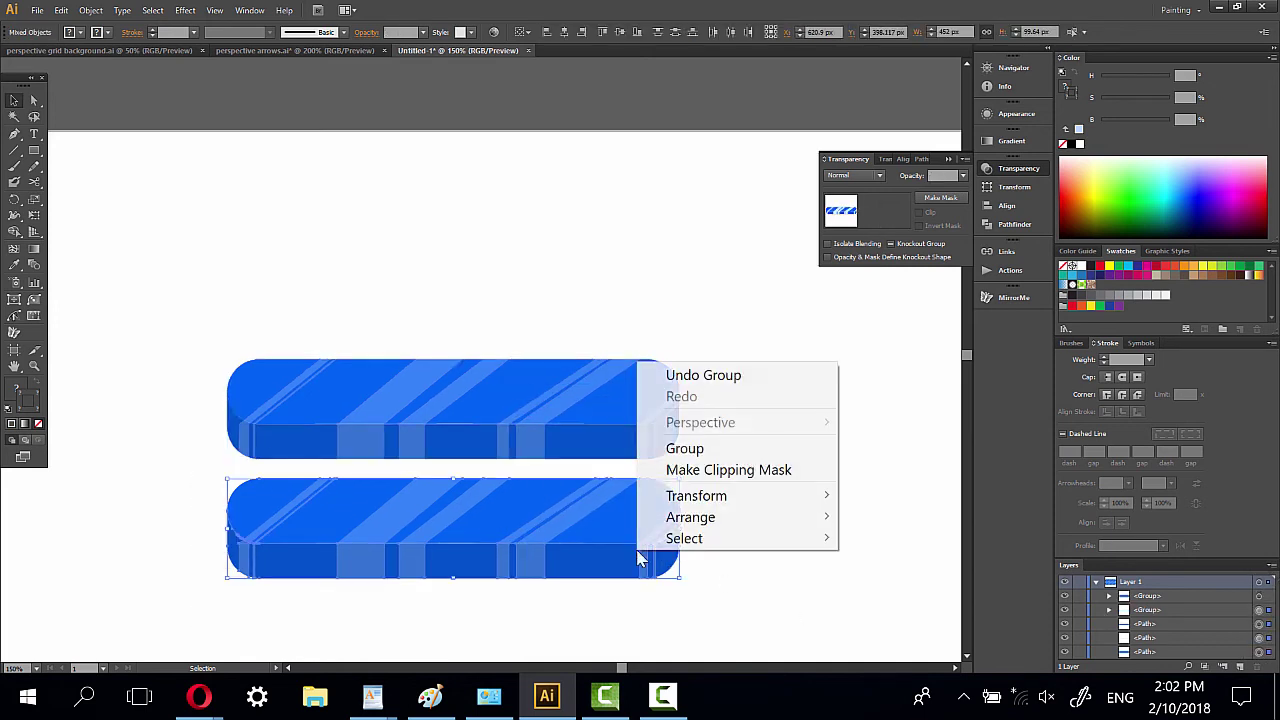
left_click(686, 446)
Step: Recolour the upper button group orange by shifting its hue in Recolor Artwork
left_click(395, 413)
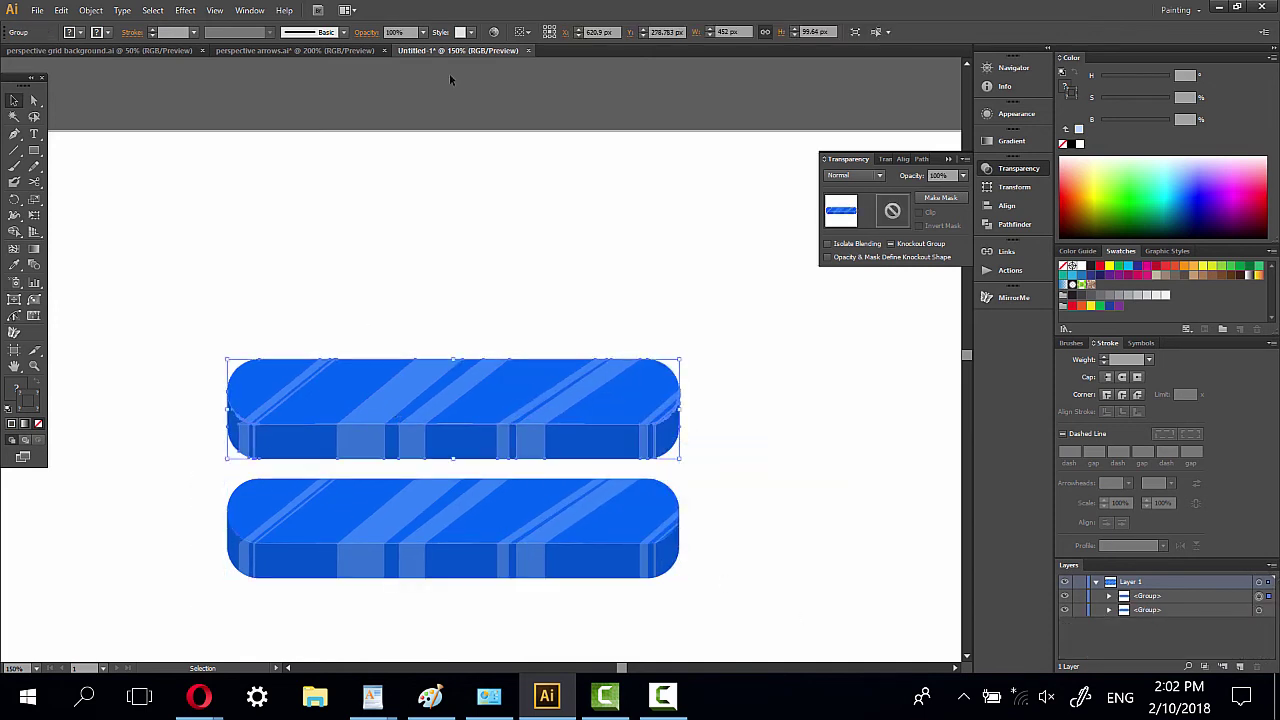
left_click(493, 32)
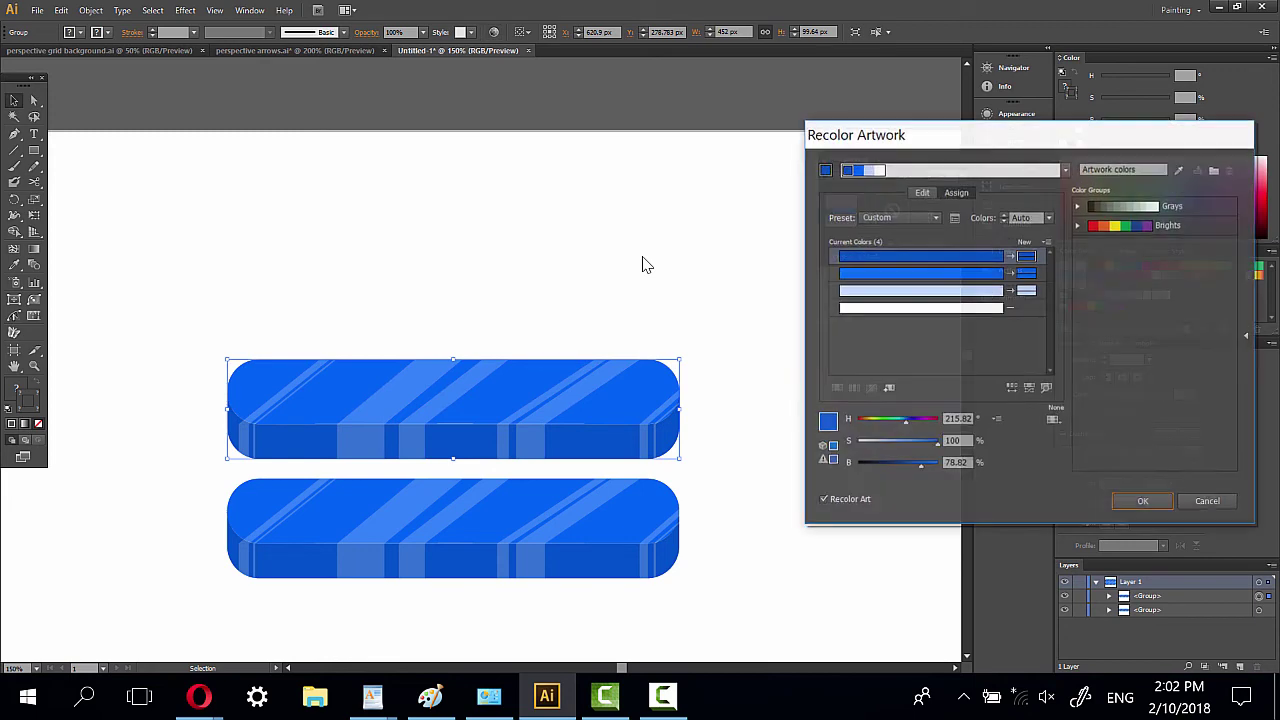
left_click(920, 193)
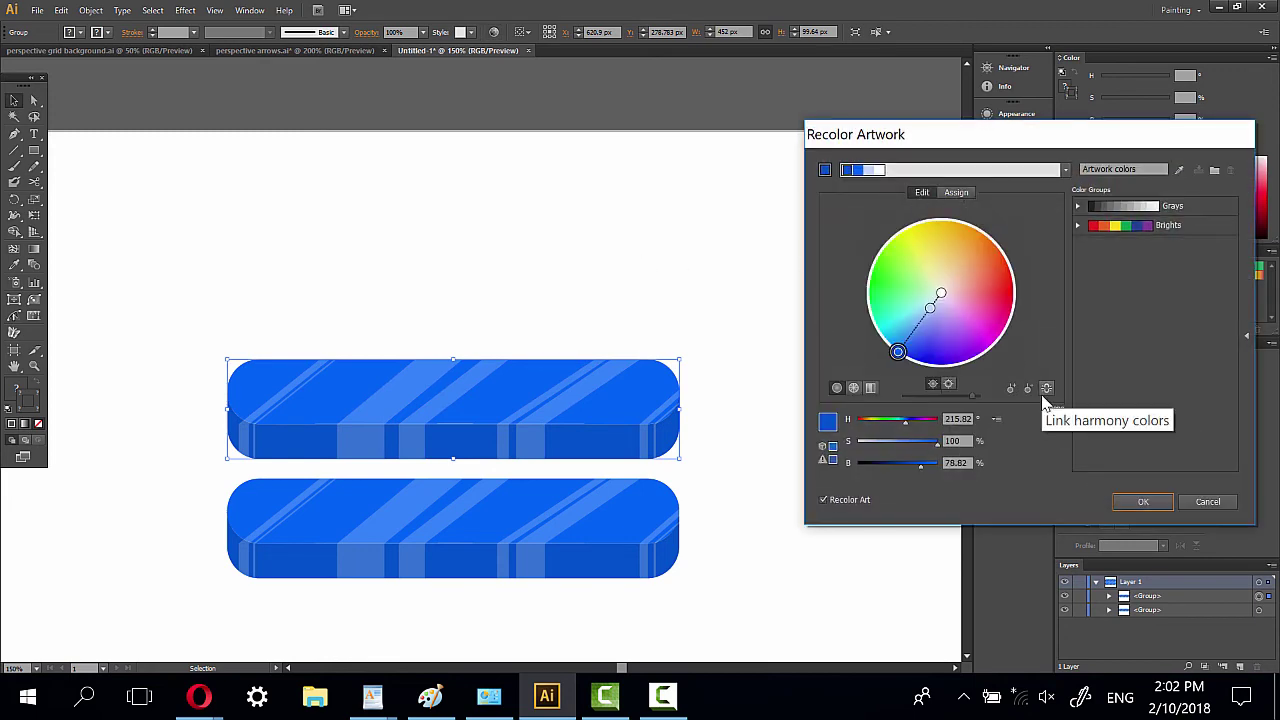
left_click(1043, 396)
left_click(857, 420)
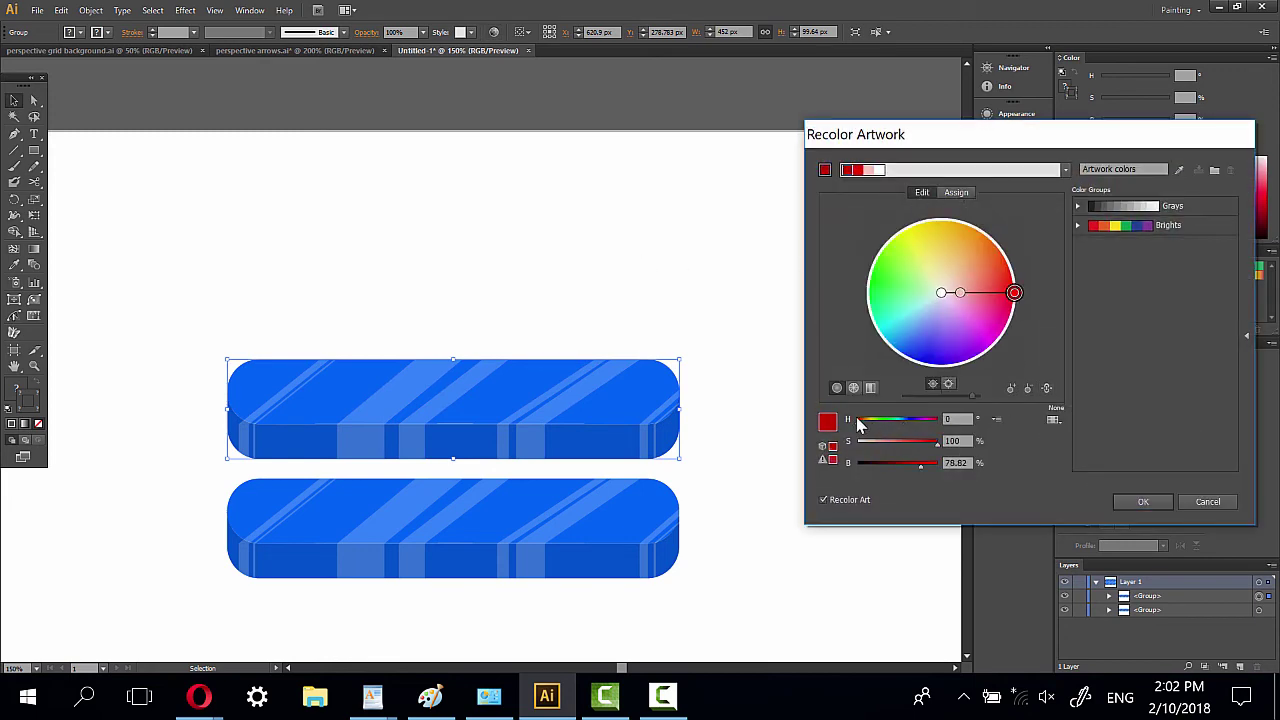
left_click_drag(858, 420, 880, 428)
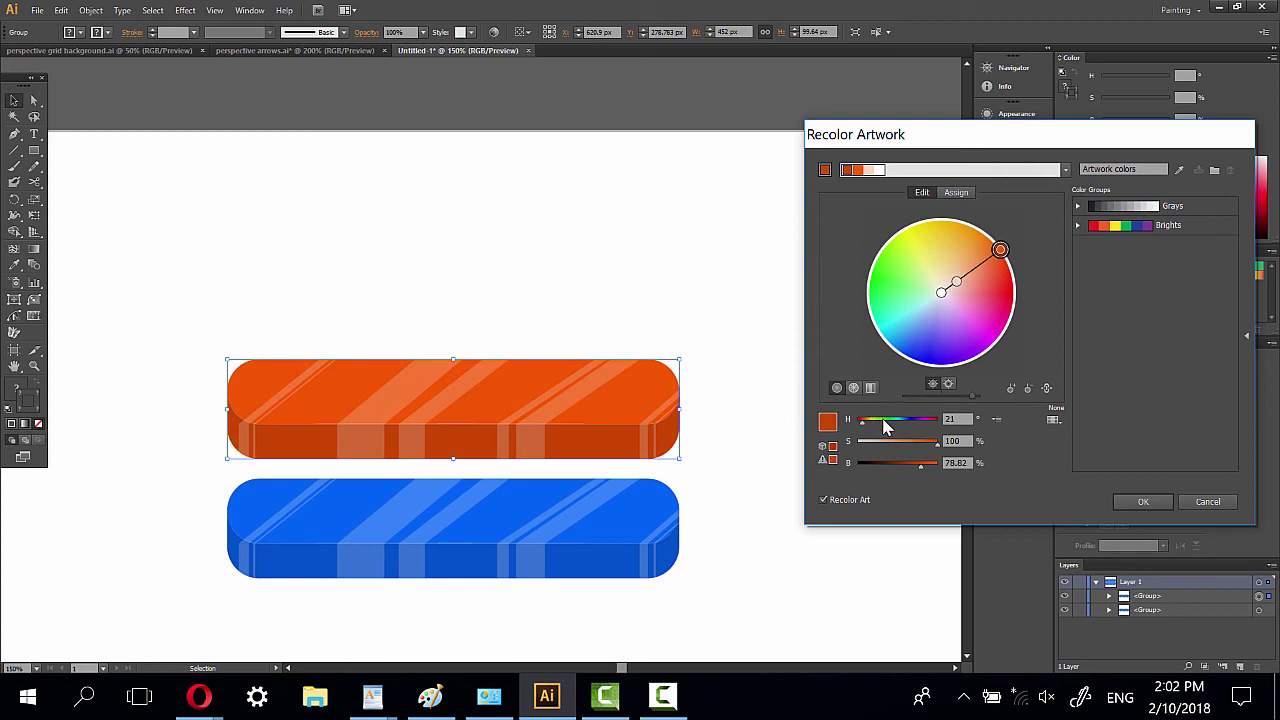
left_click(1143, 501)
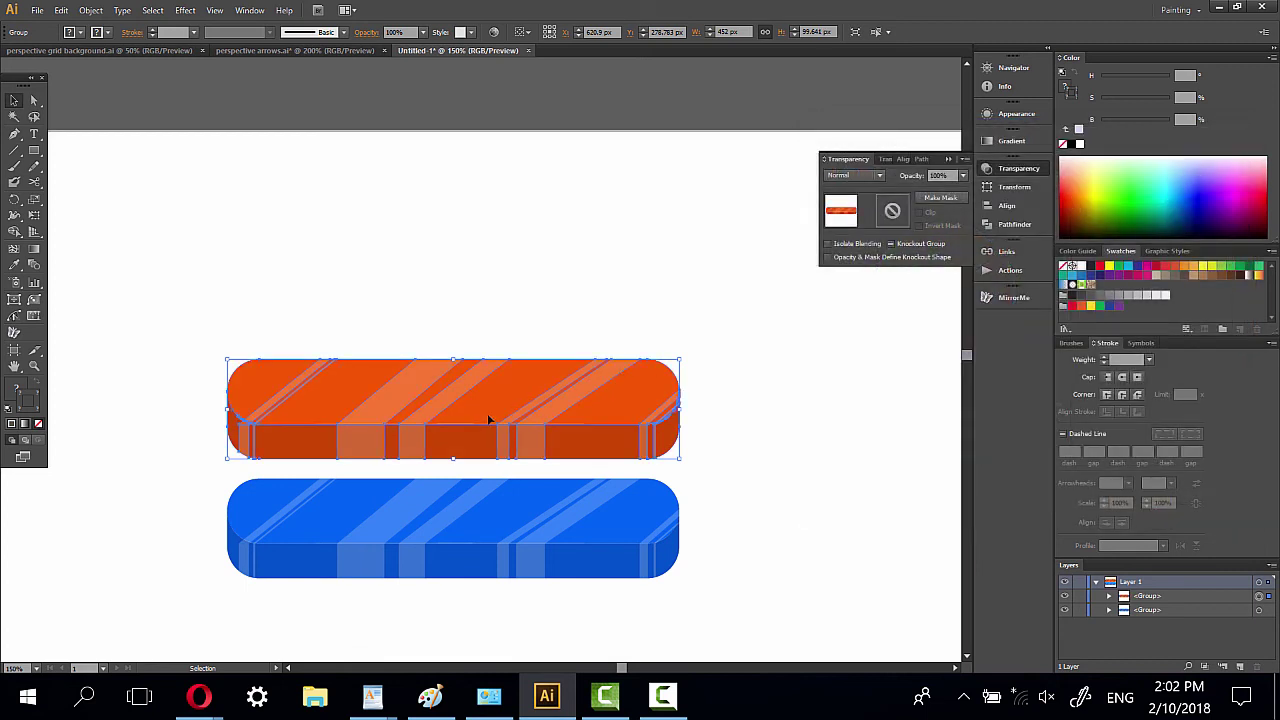
left_click(503, 306)
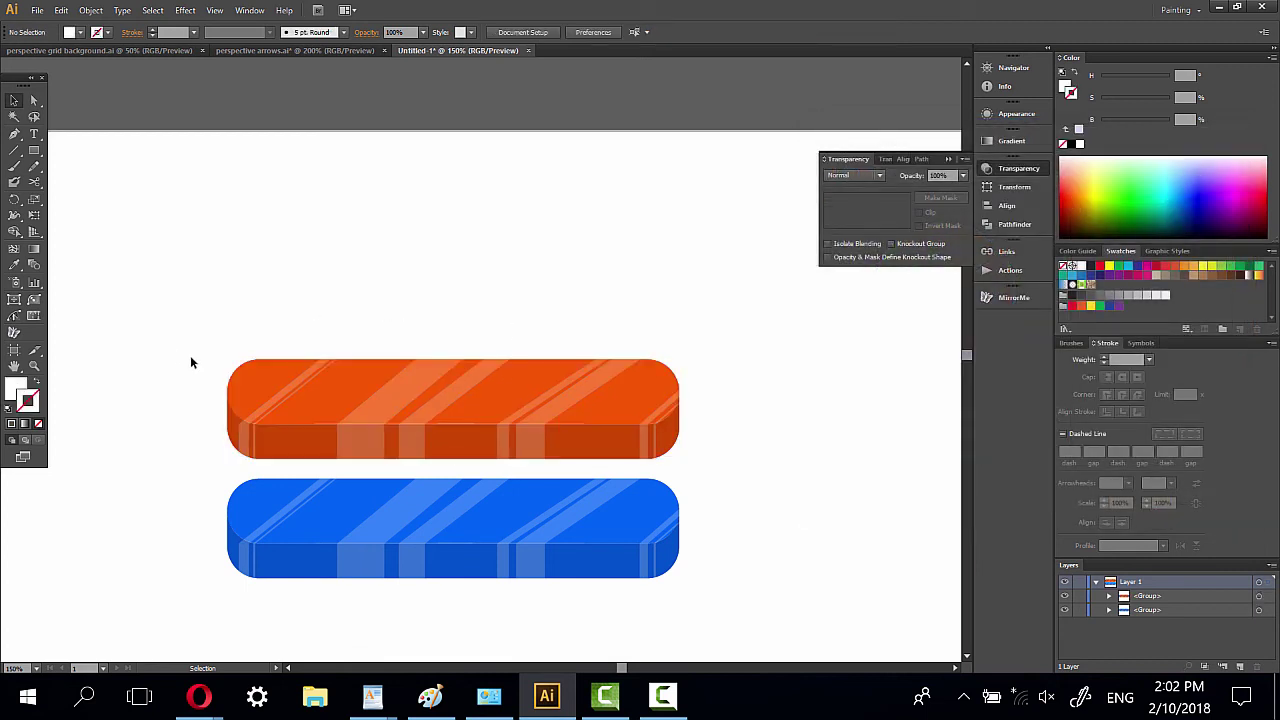
Step: Scale the orange button shorter and move it down about 31 px
left_click_drag(191, 348, 771, 471)
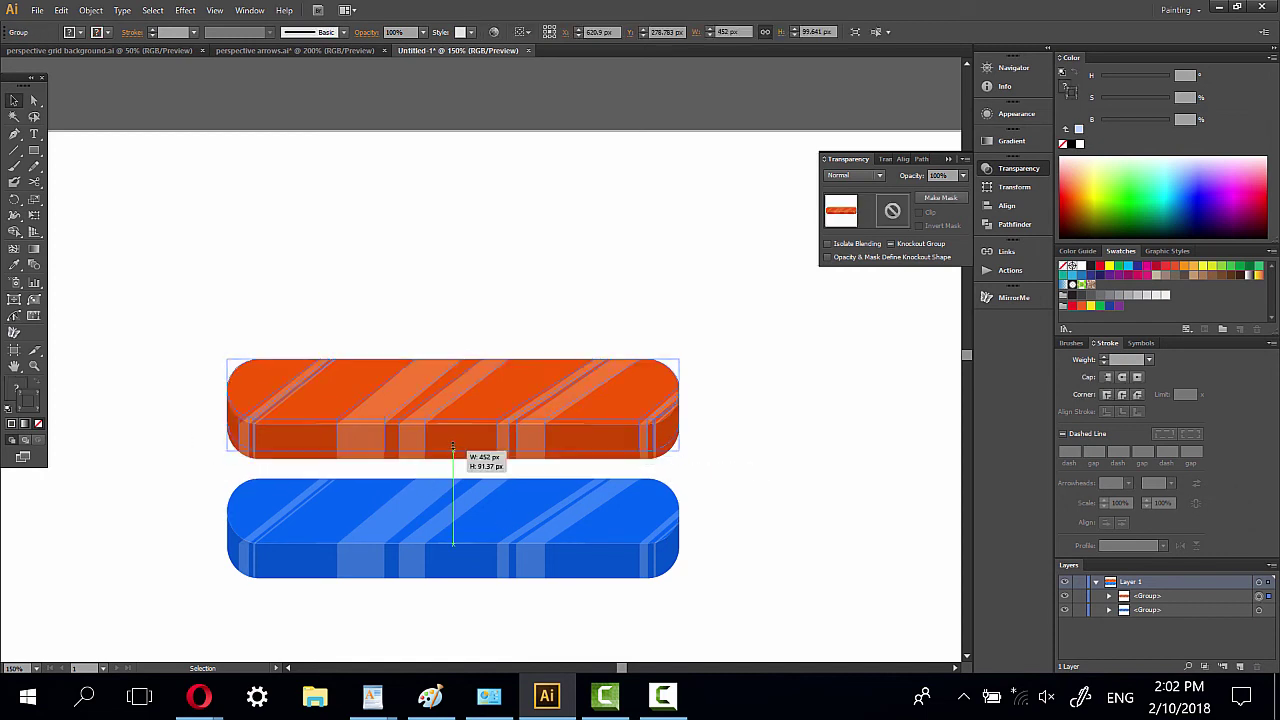
left_click_drag(453, 457, 453, 424)
left_click(453, 304)
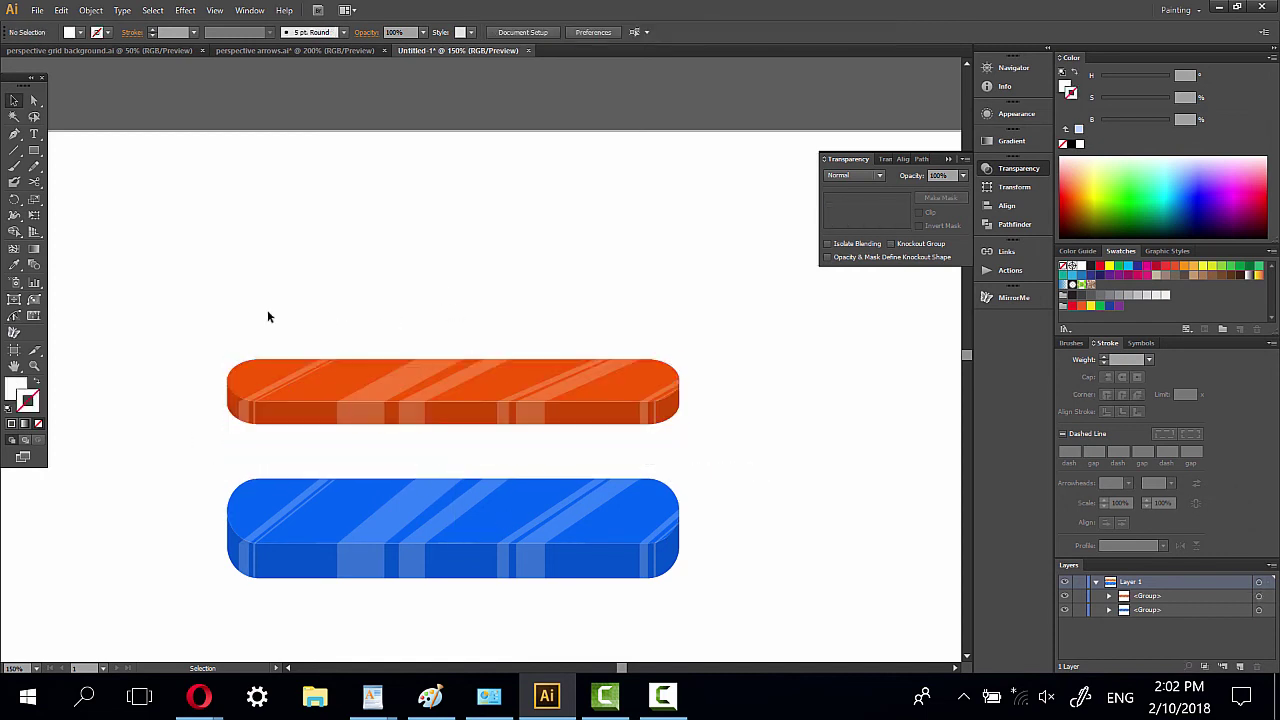
left_click_drag(204, 324, 906, 471)
left_click_drag(625, 402, 628, 434)
left_click(766, 511)
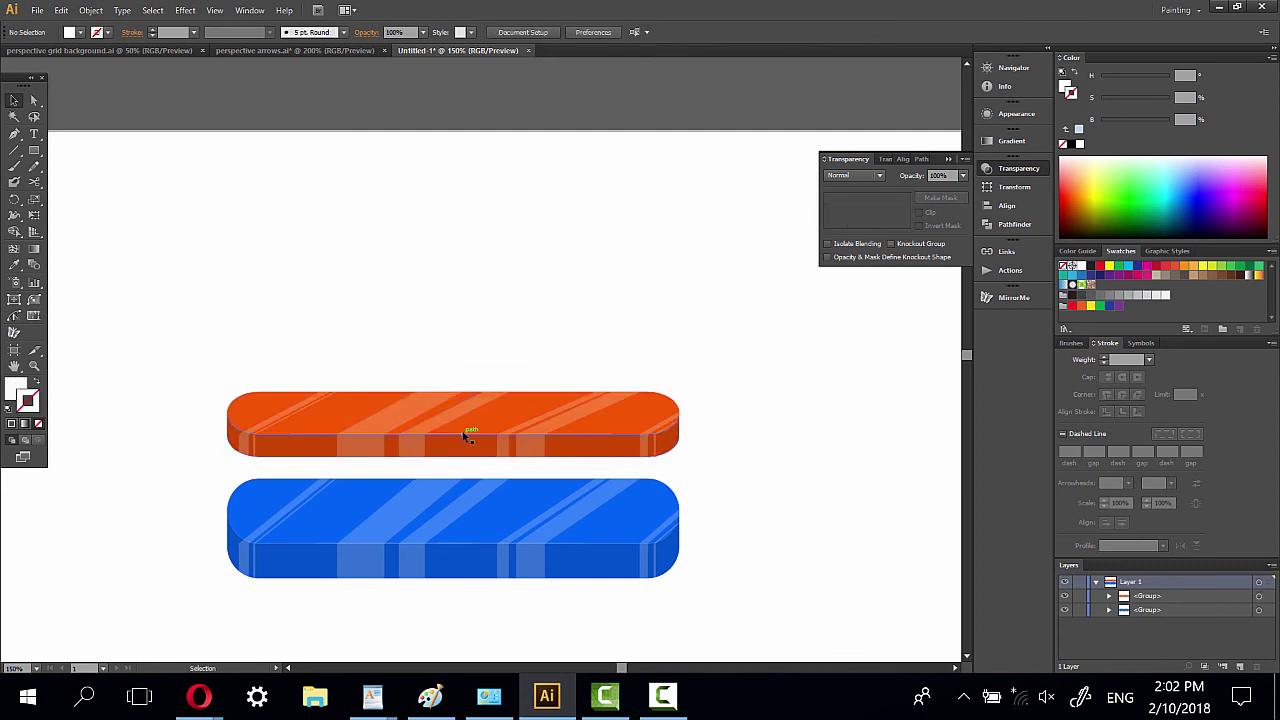
Step: Duplicate the orange button above it and recolour the copy lime green
left_click_drag(465, 435, 455, 369)
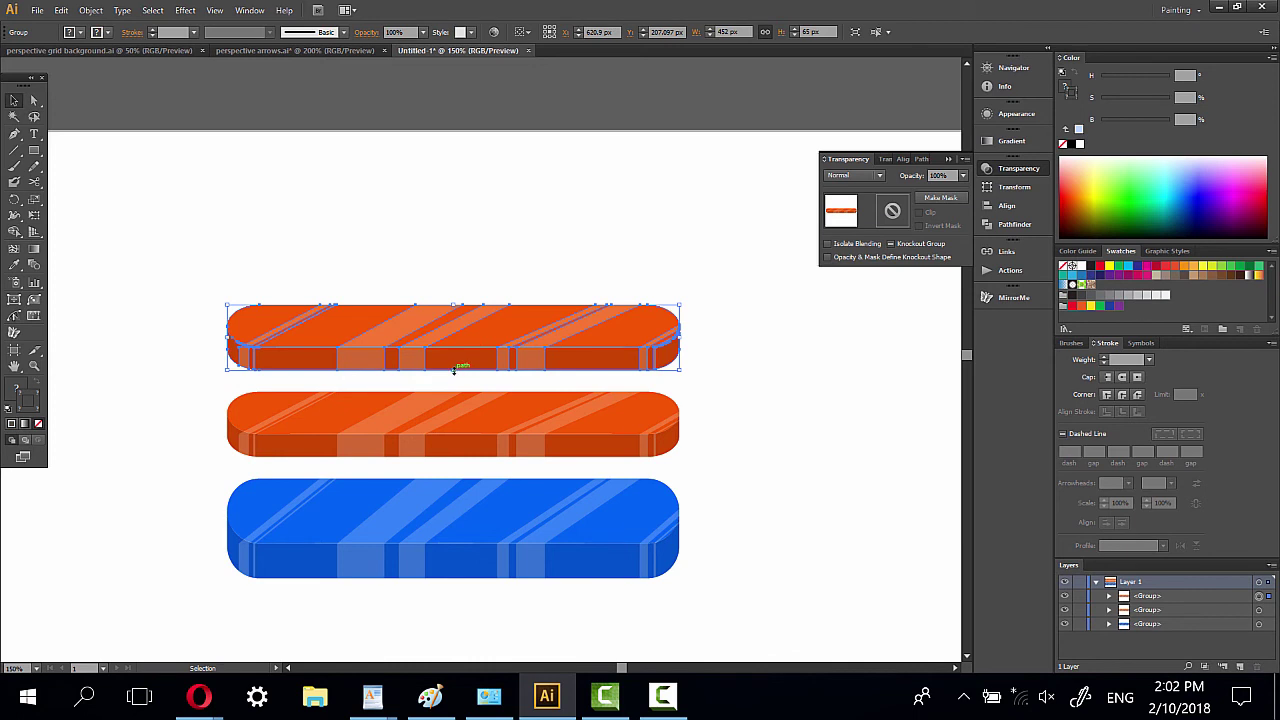
left_click_drag(453, 369, 466, 346)
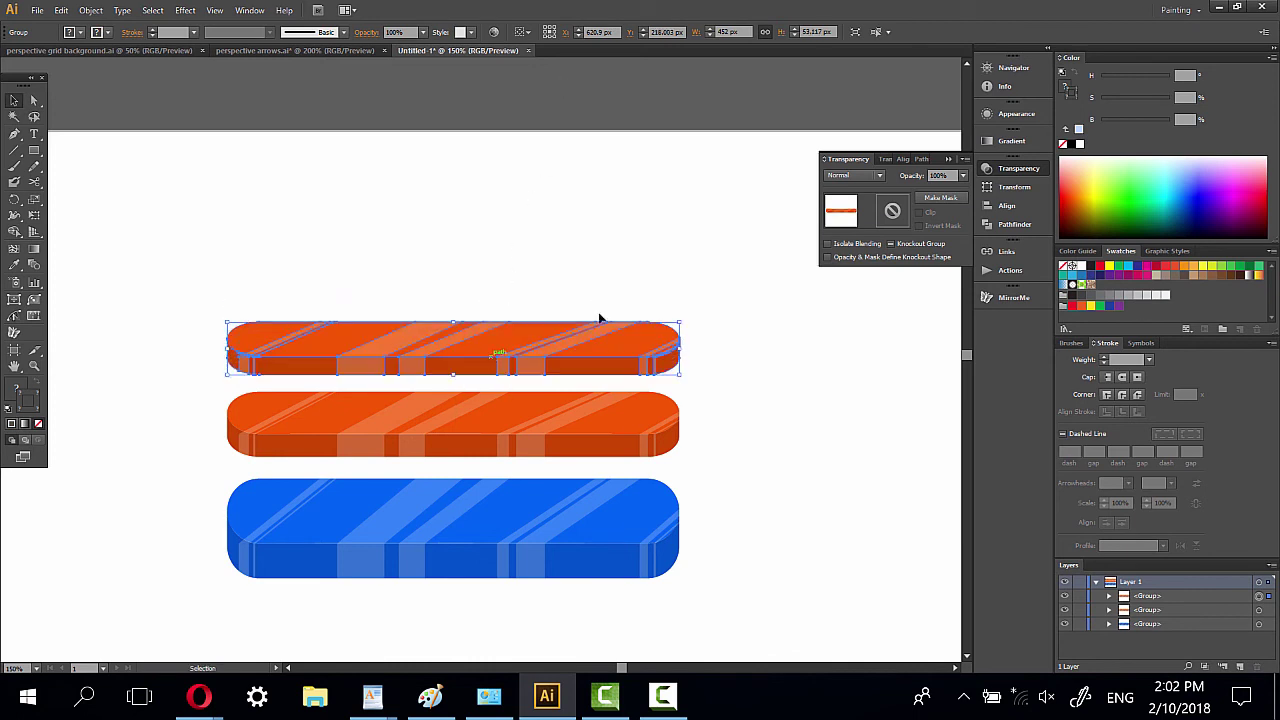
left_click(494, 33)
left_click(924, 198)
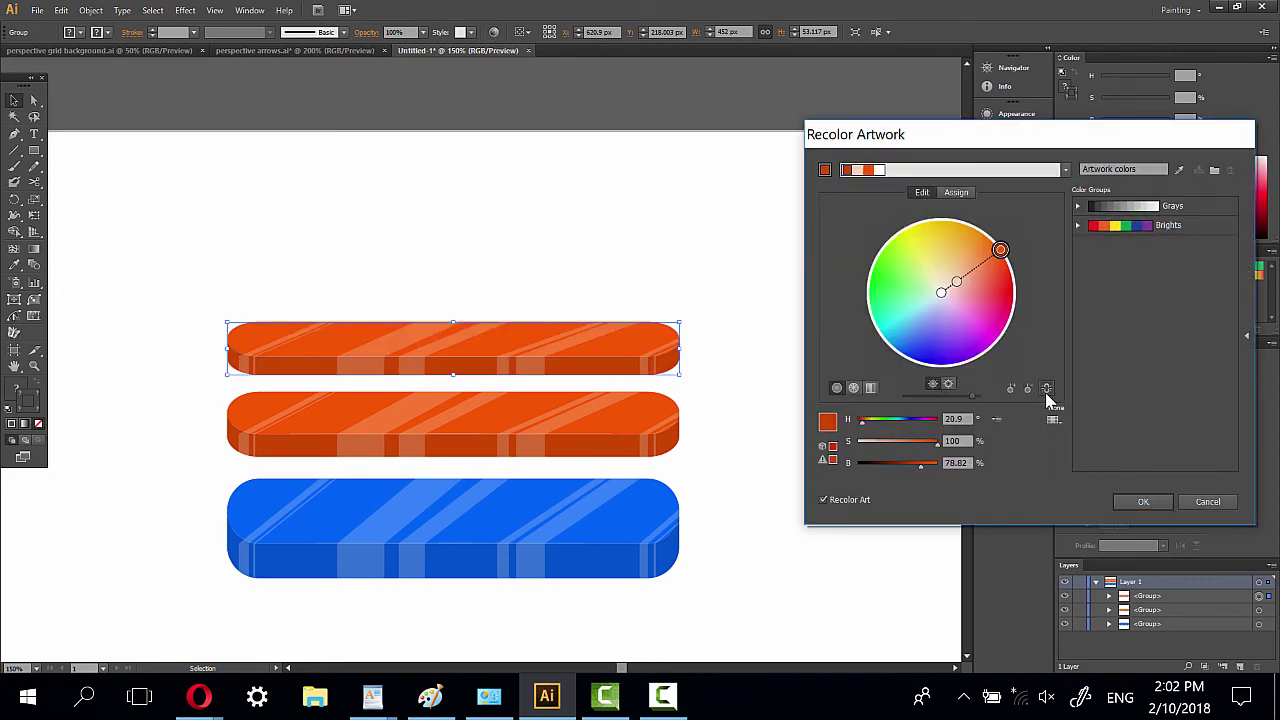
left_click(889, 420)
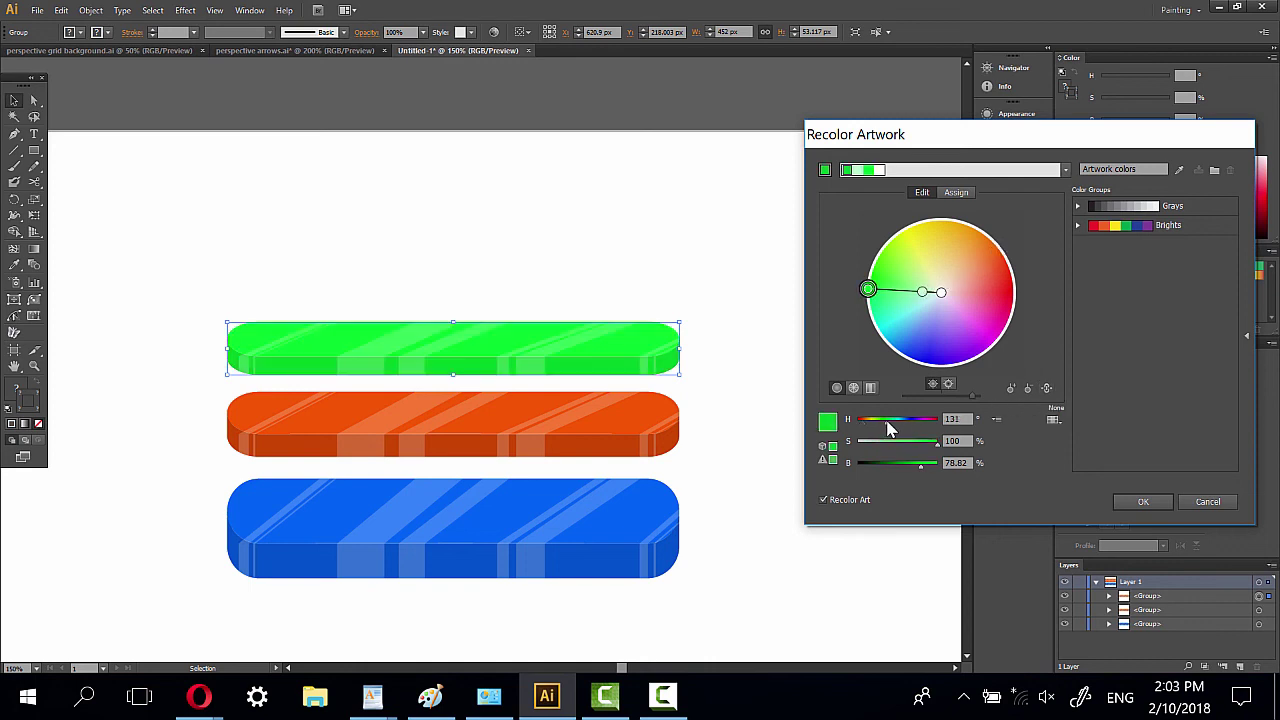
left_click_drag(886, 421, 884, 420)
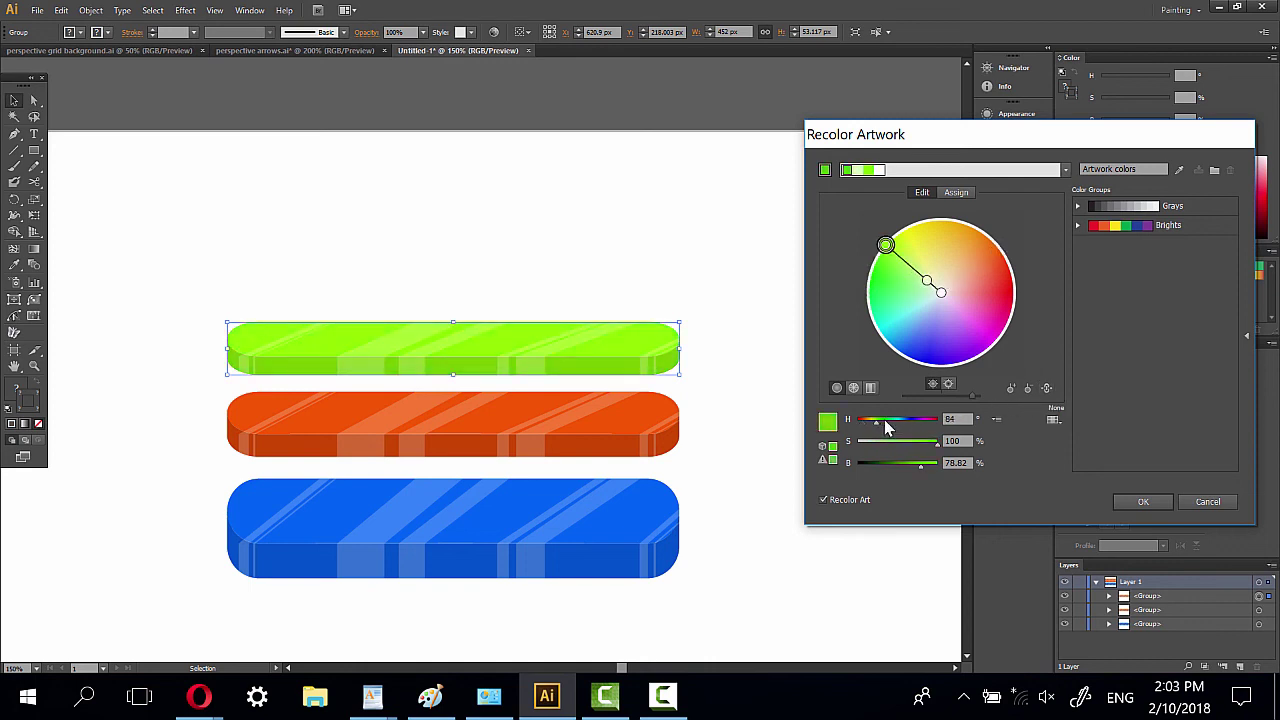
left_click(1143, 501)
left_click(243, 277)
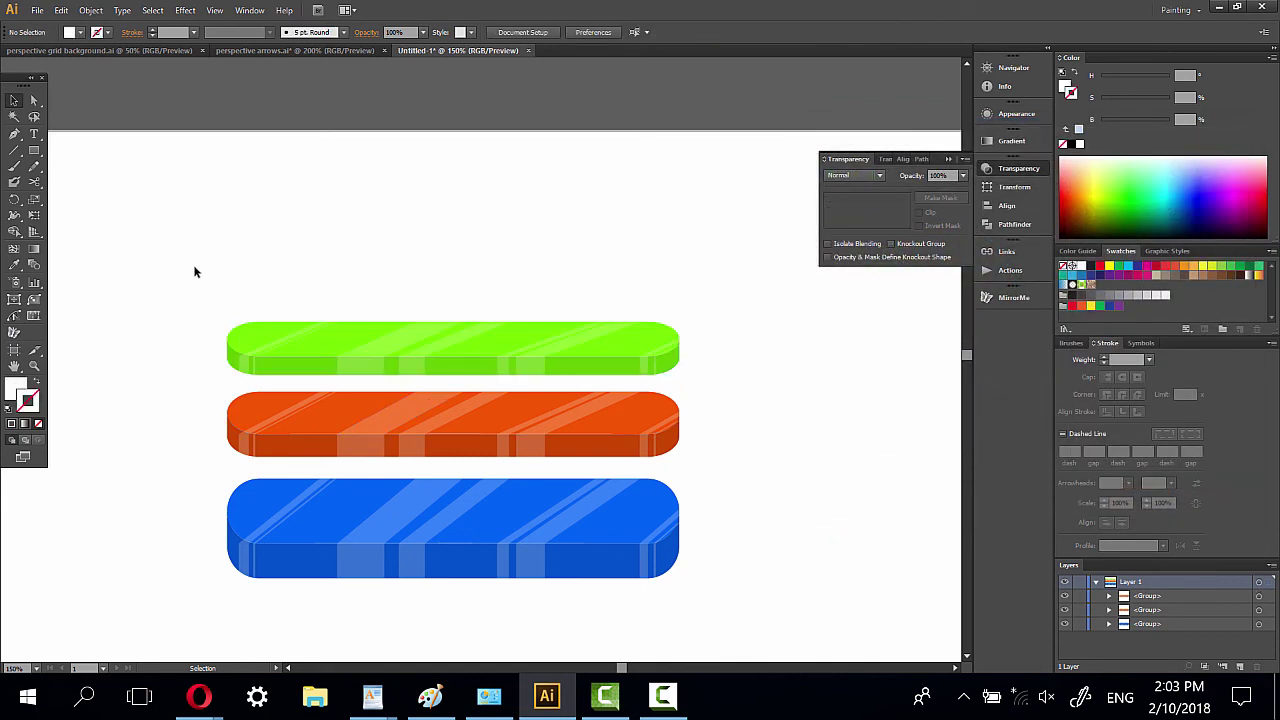
Step: Collapse the Transparency panel and zoom in around the green, orange and blue button stack
left_click_drag(195, 270, 439, 579)
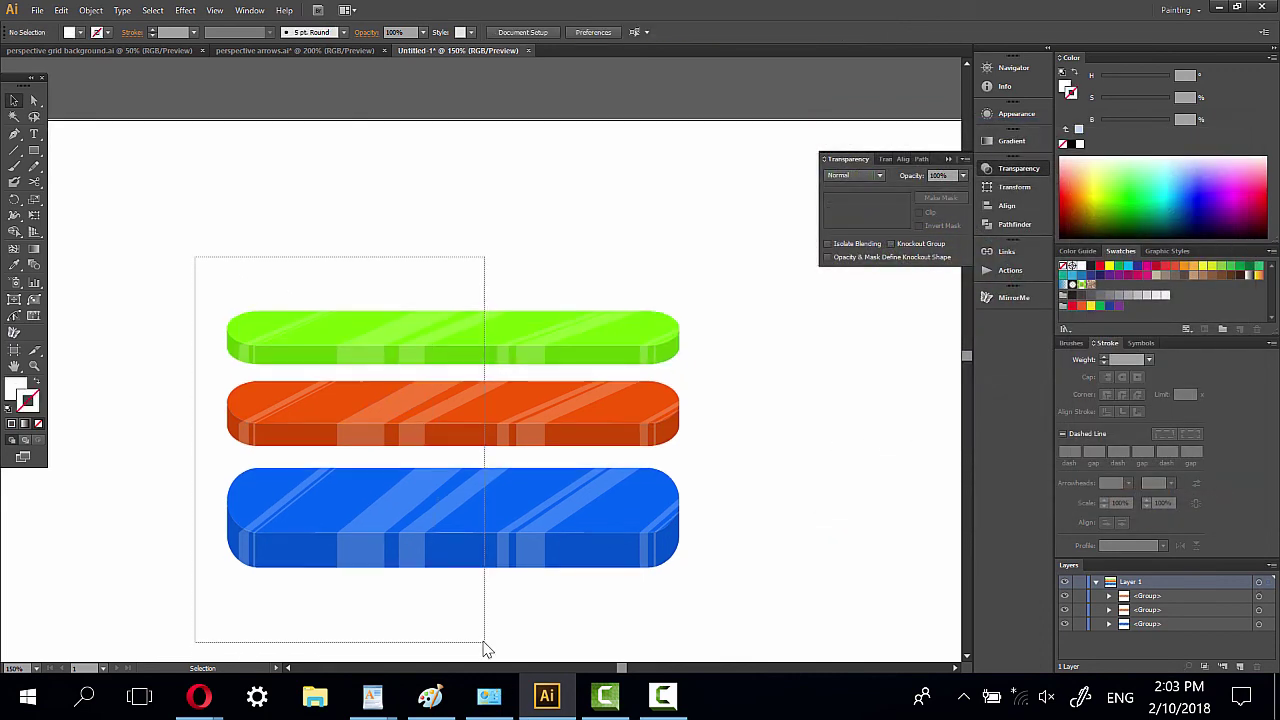
left_click_drag(501, 680, 486, 645)
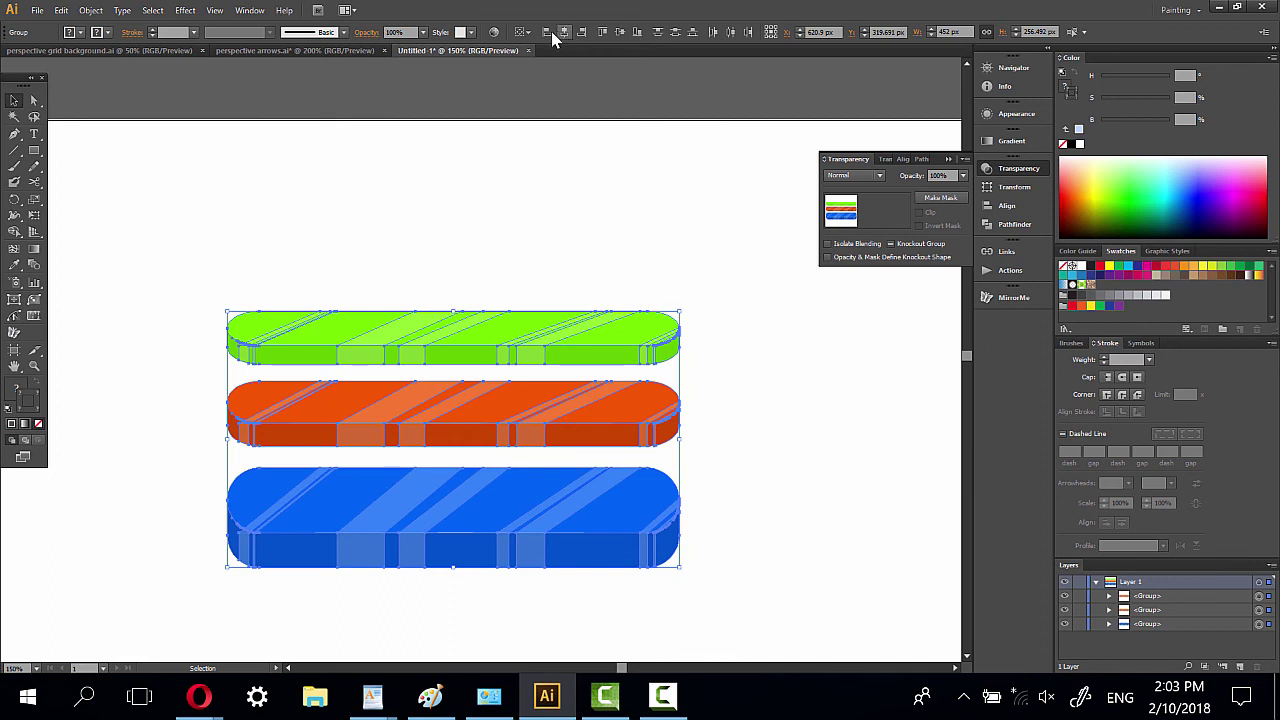
left_click(466, 239)
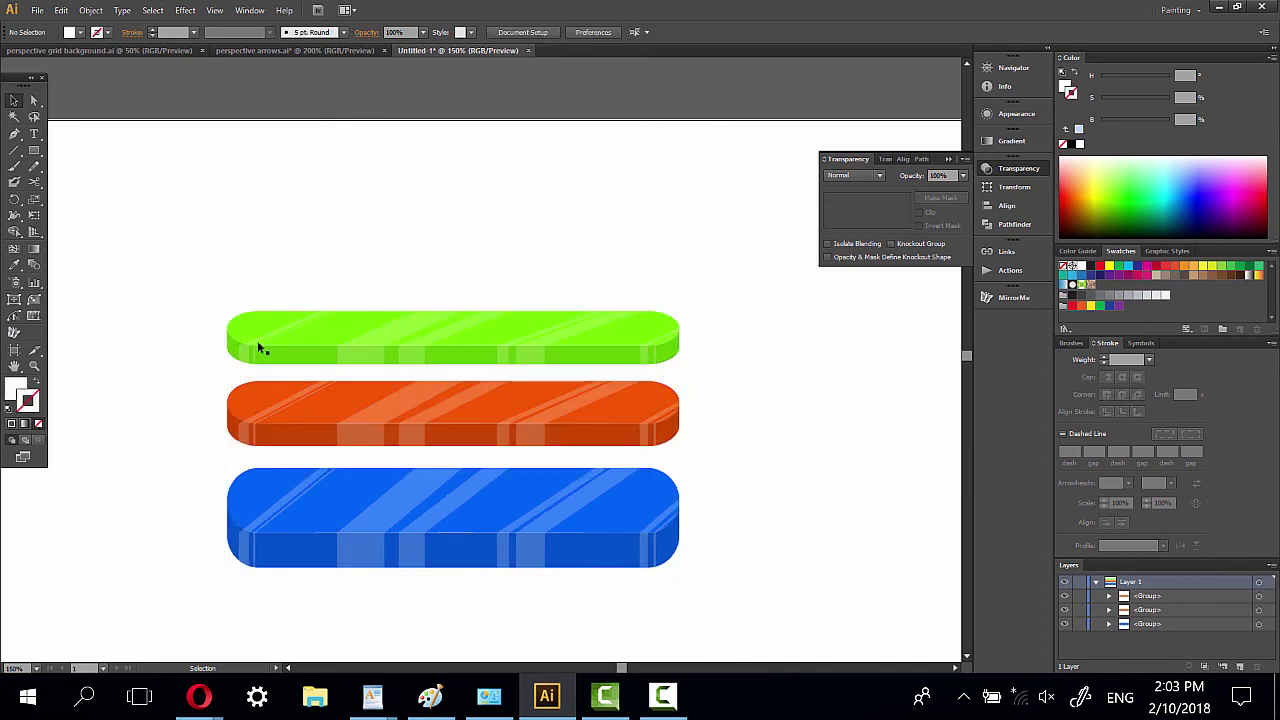
left_click(948, 159)
left_click(34, 366)
left_click_drag(150, 264, 732, 624)
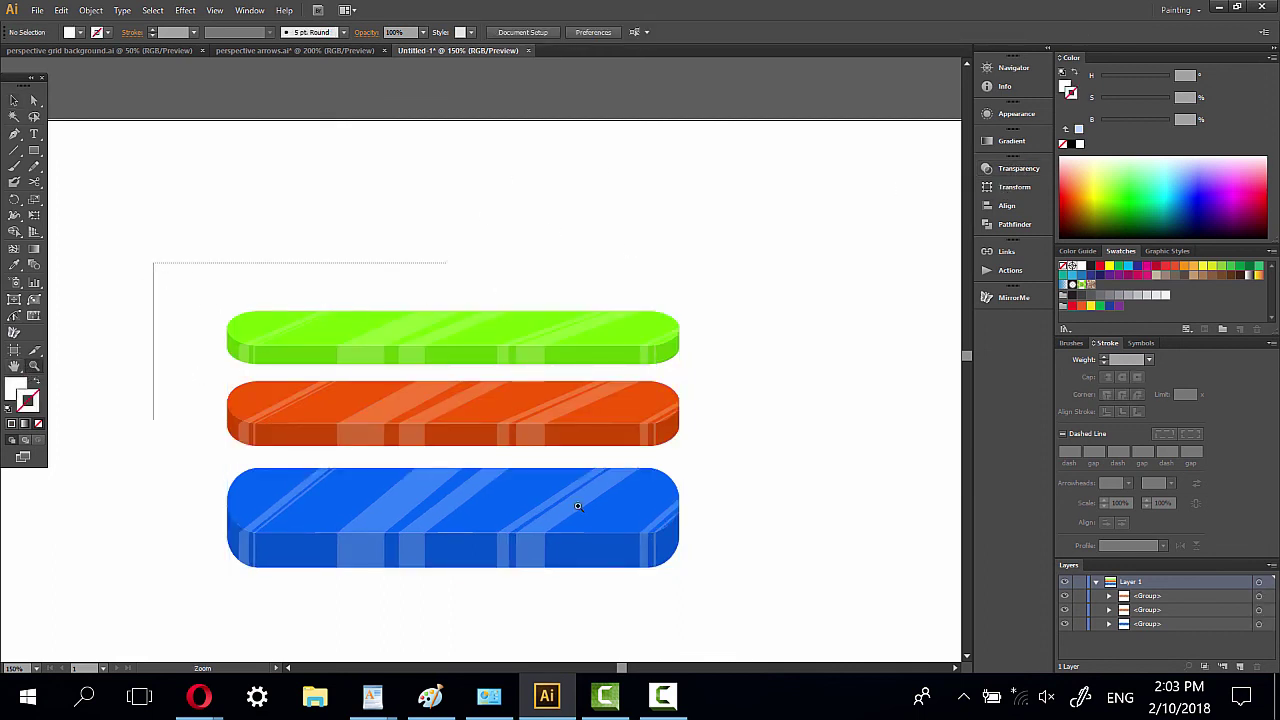